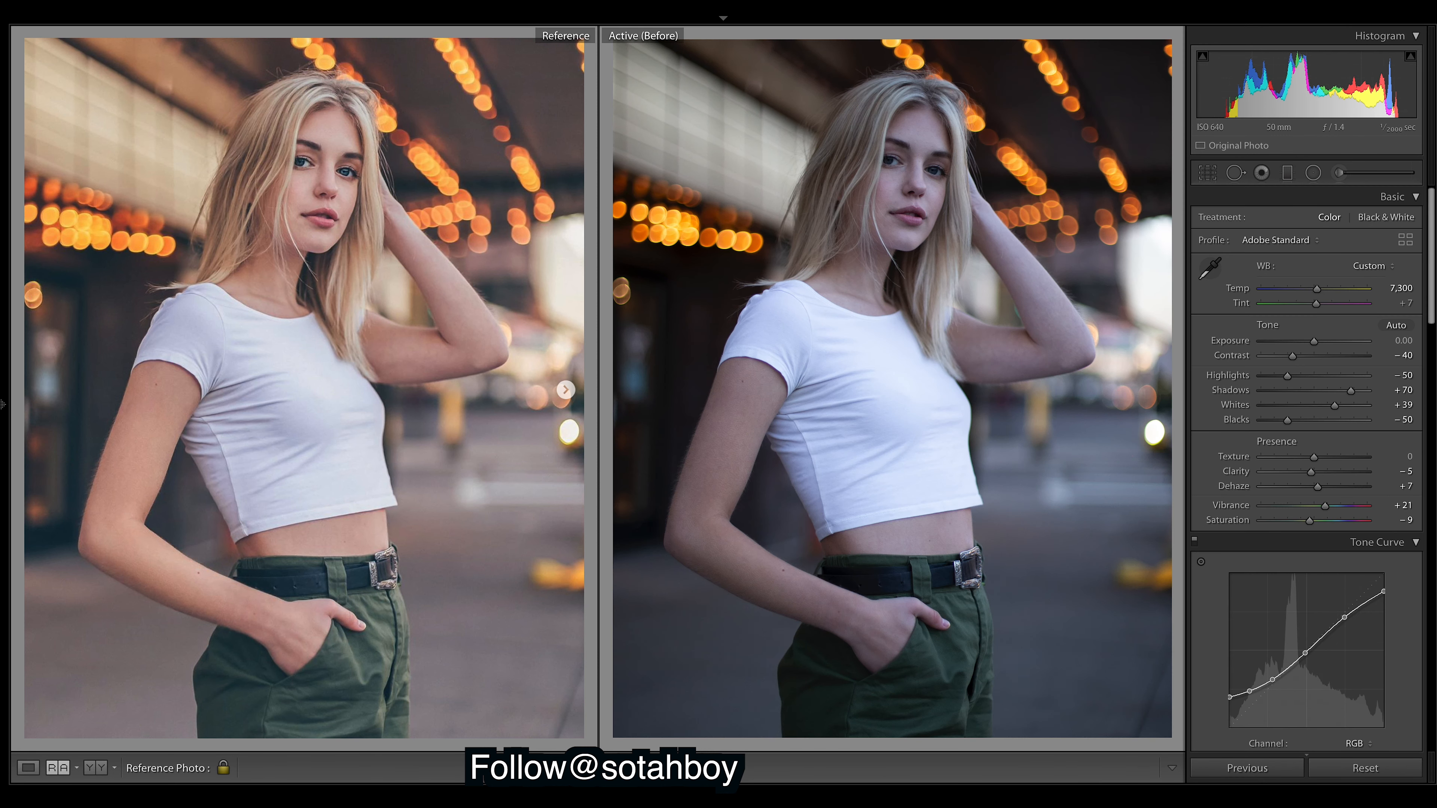
Step: Compare the portrait before and after editing, alongside the reference photo and on its own
{"action": "key", "text": "backslash"}
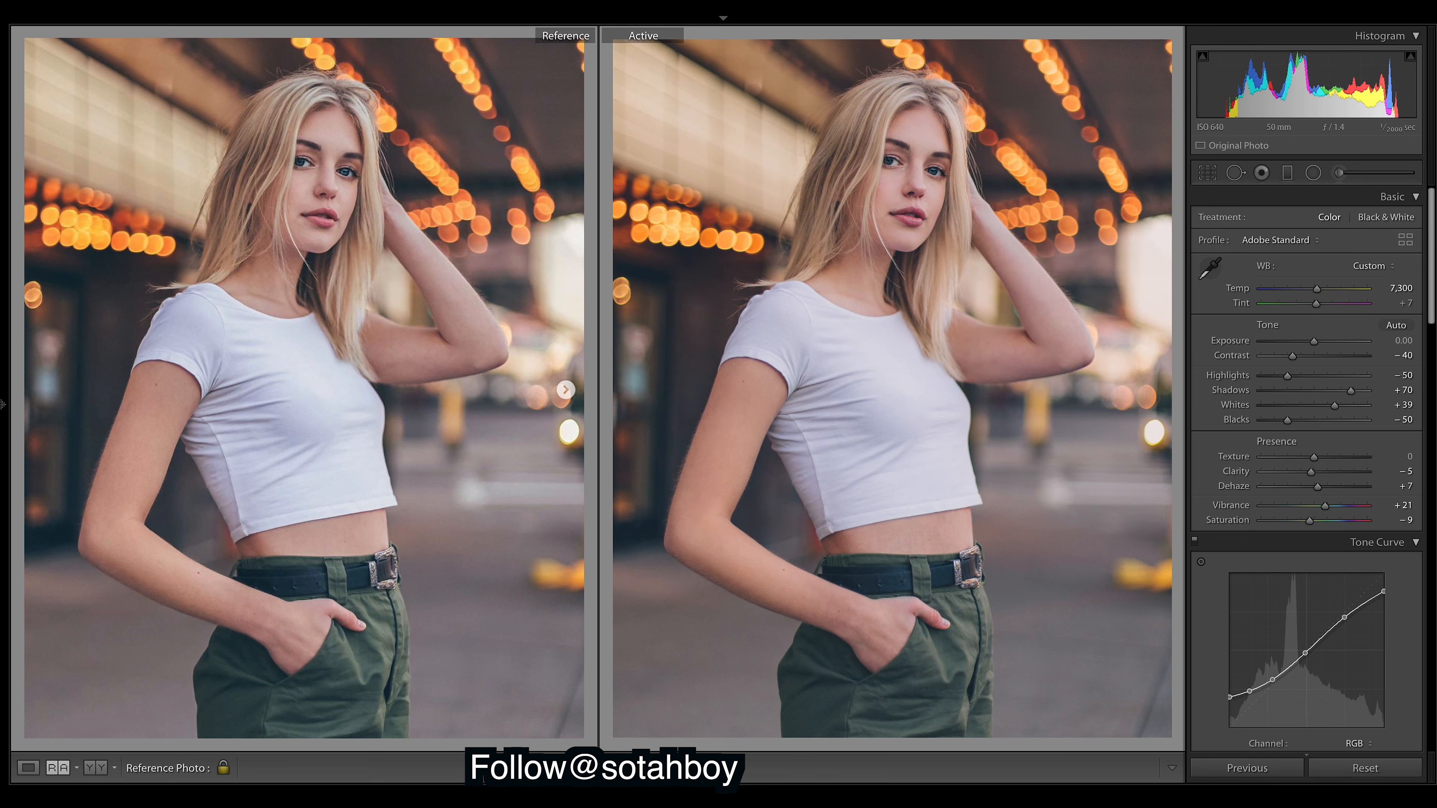
{"action": "key", "text": "backslash"}
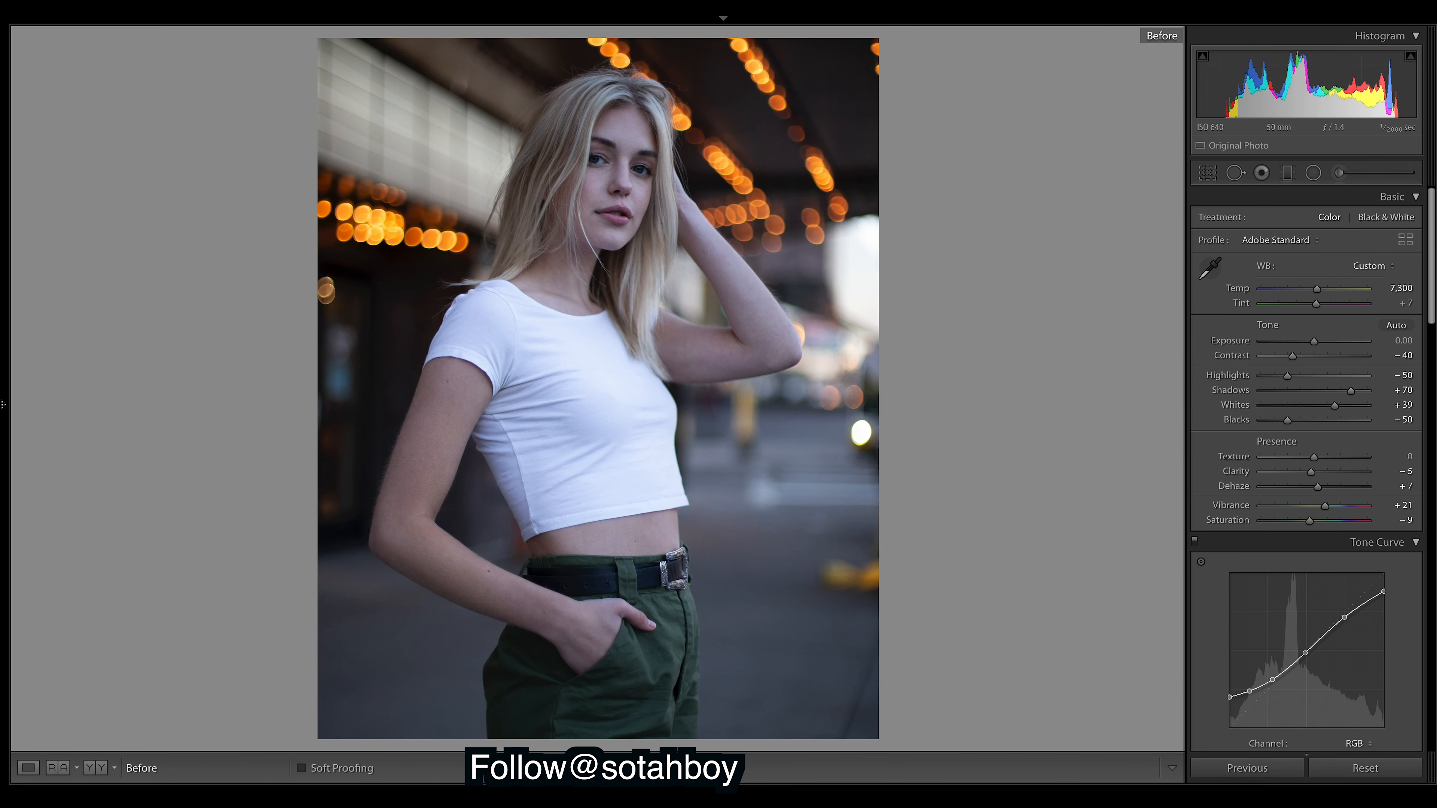
{"action": "key", "text": "backslash"}
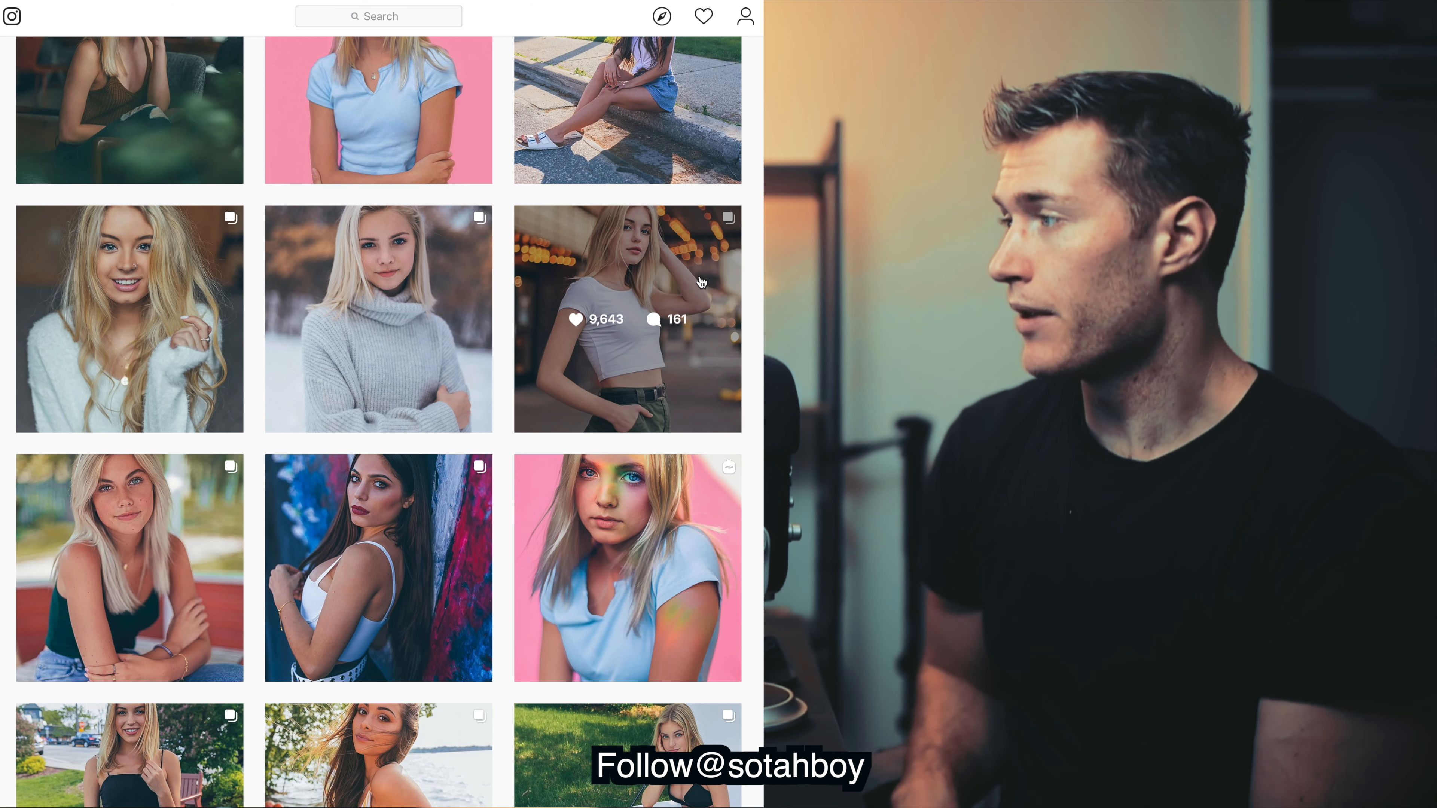
Step: View the Instagram post of the white crop top portrait, close it, and look through the profile's feed up to its header
{"action": "left_click", "coordinate": [693, 273]}
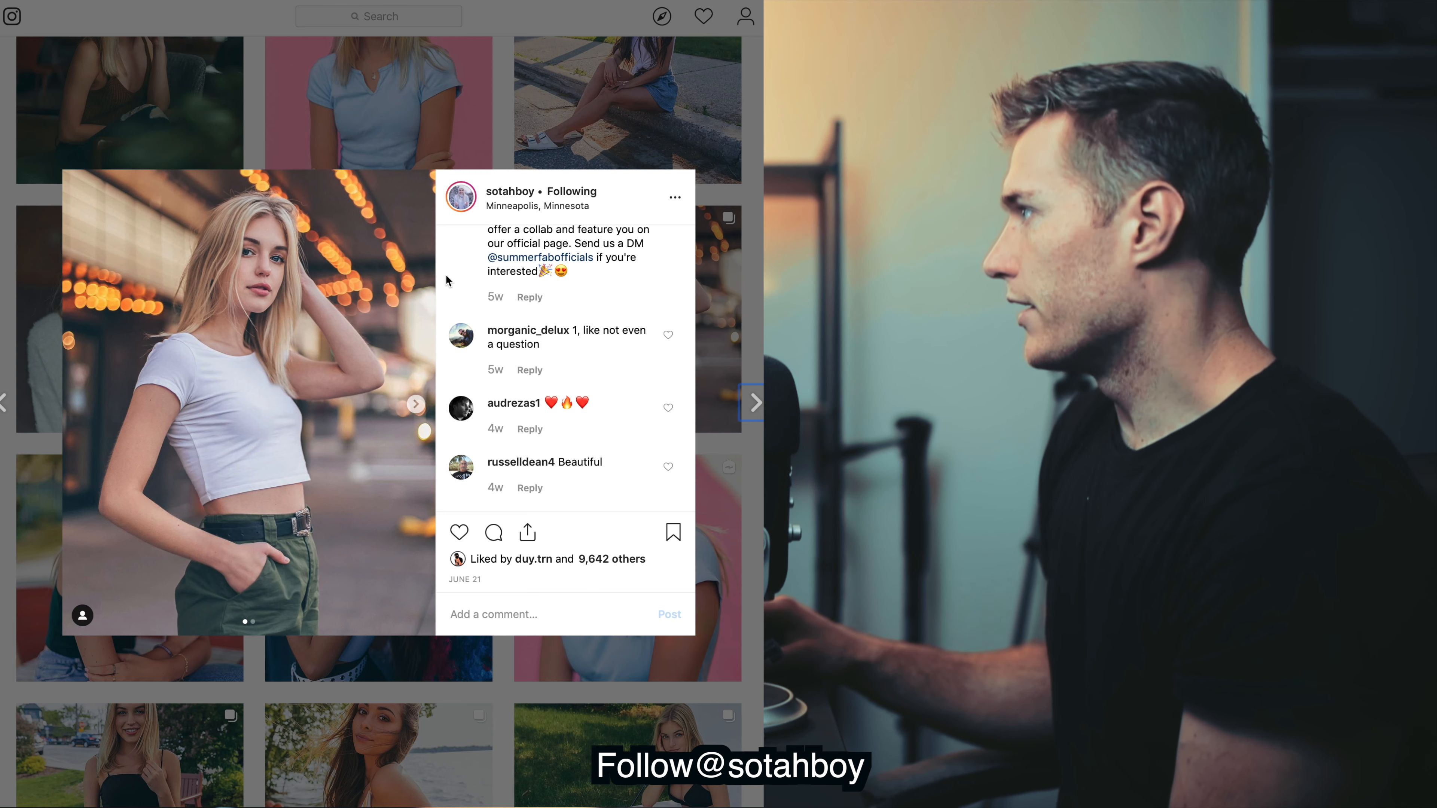
{"action": "key", "text": "Escape"}
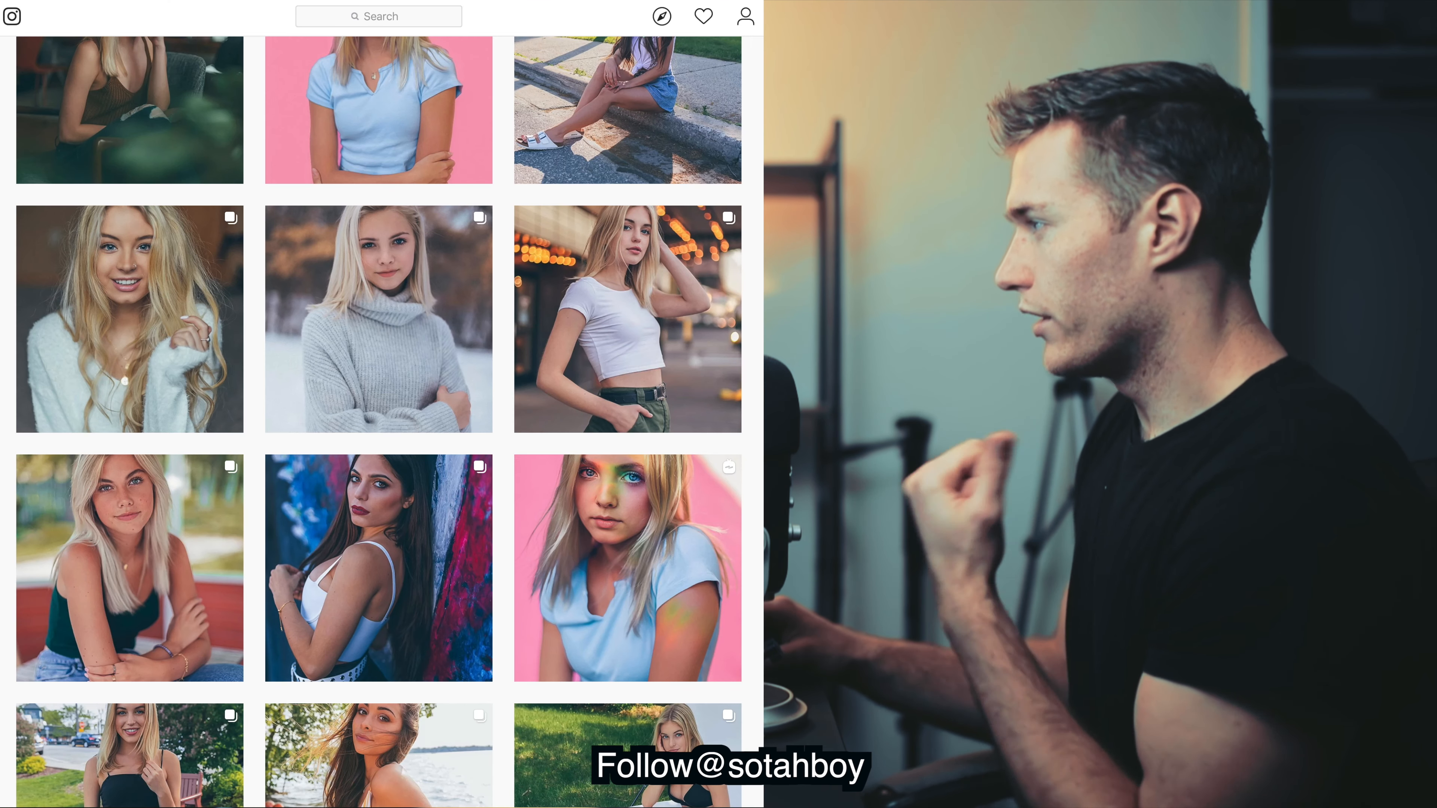
{"action": "scroll", "coordinate": [378, 422], "scroll_direction": "down", "scroll_amount": 10}
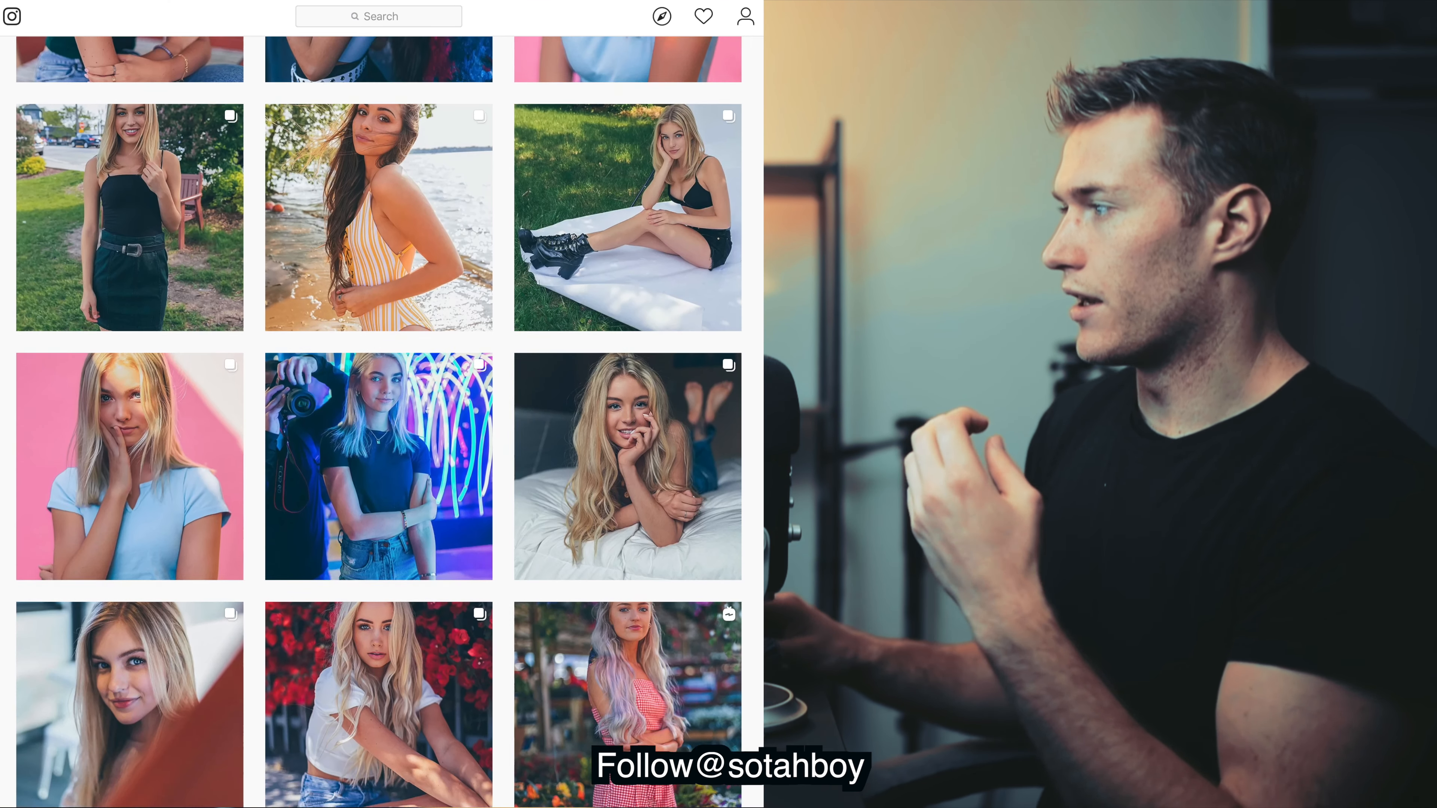
{"action": "scroll", "coordinate": [378, 421], "scroll_direction": "up", "scroll_amount": 10}
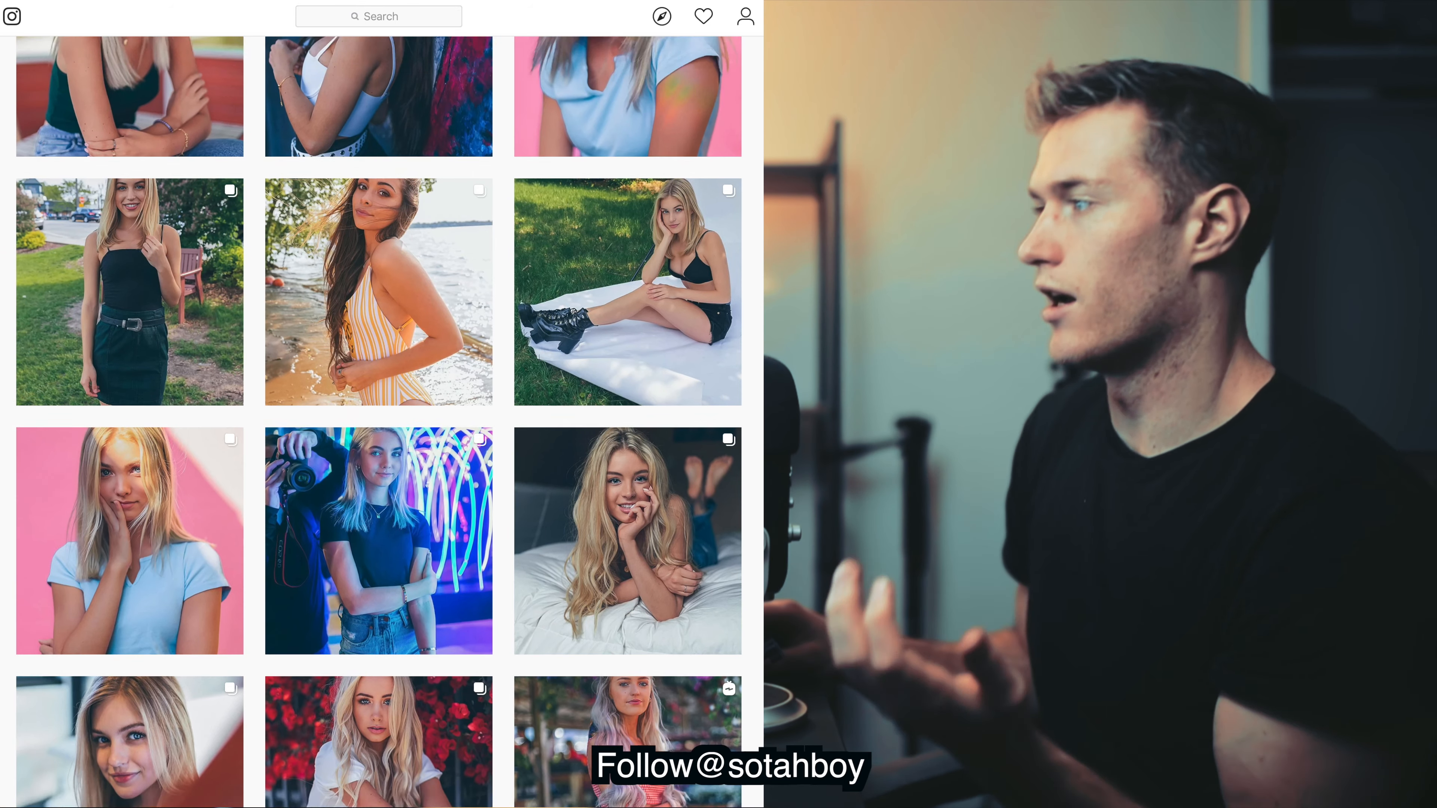
{"action": "scroll", "coordinate": [378, 421], "scroll_direction": "up", "scroll_amount": 1}
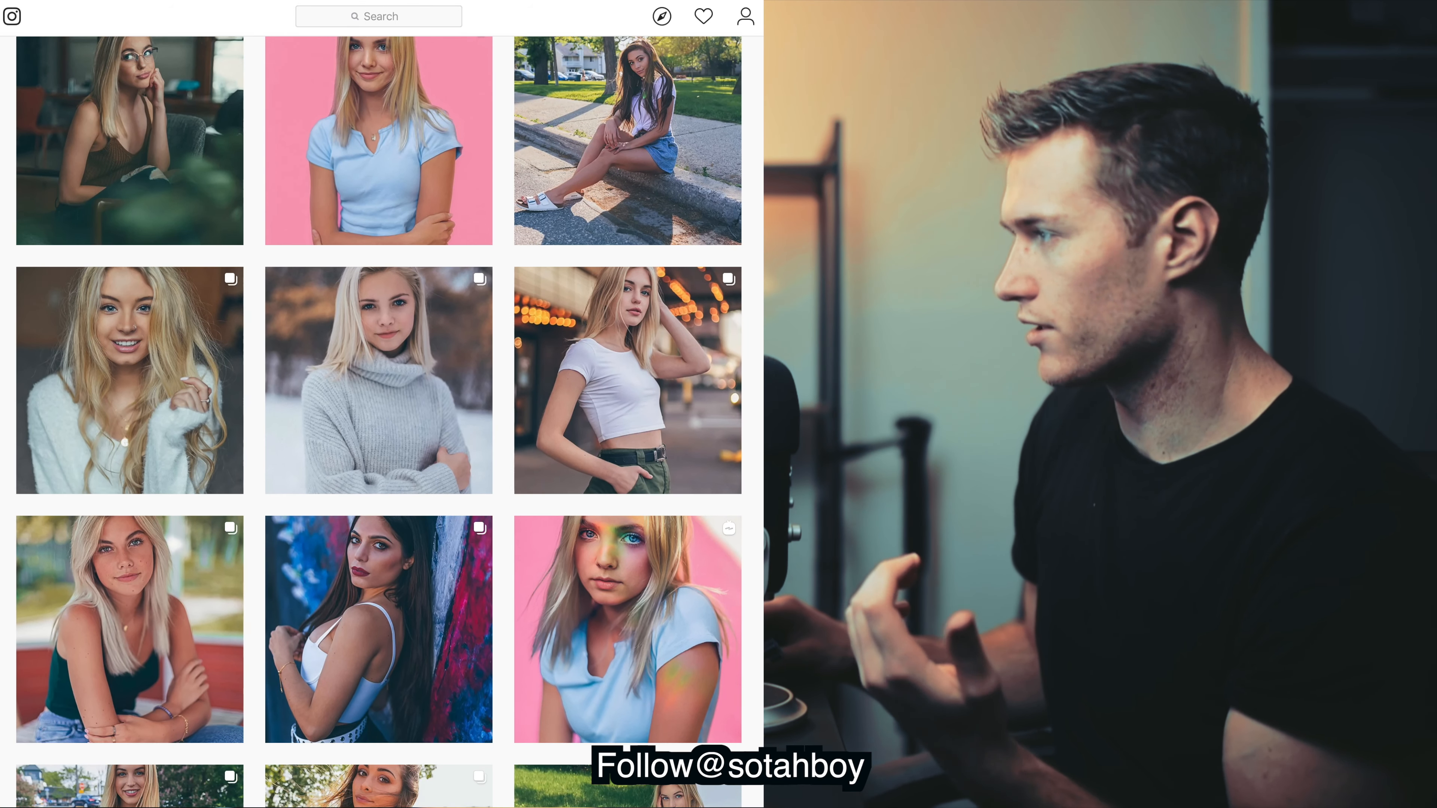
{"action": "scroll", "coordinate": [378, 422], "scroll_direction": "up", "scroll_amount": 10}
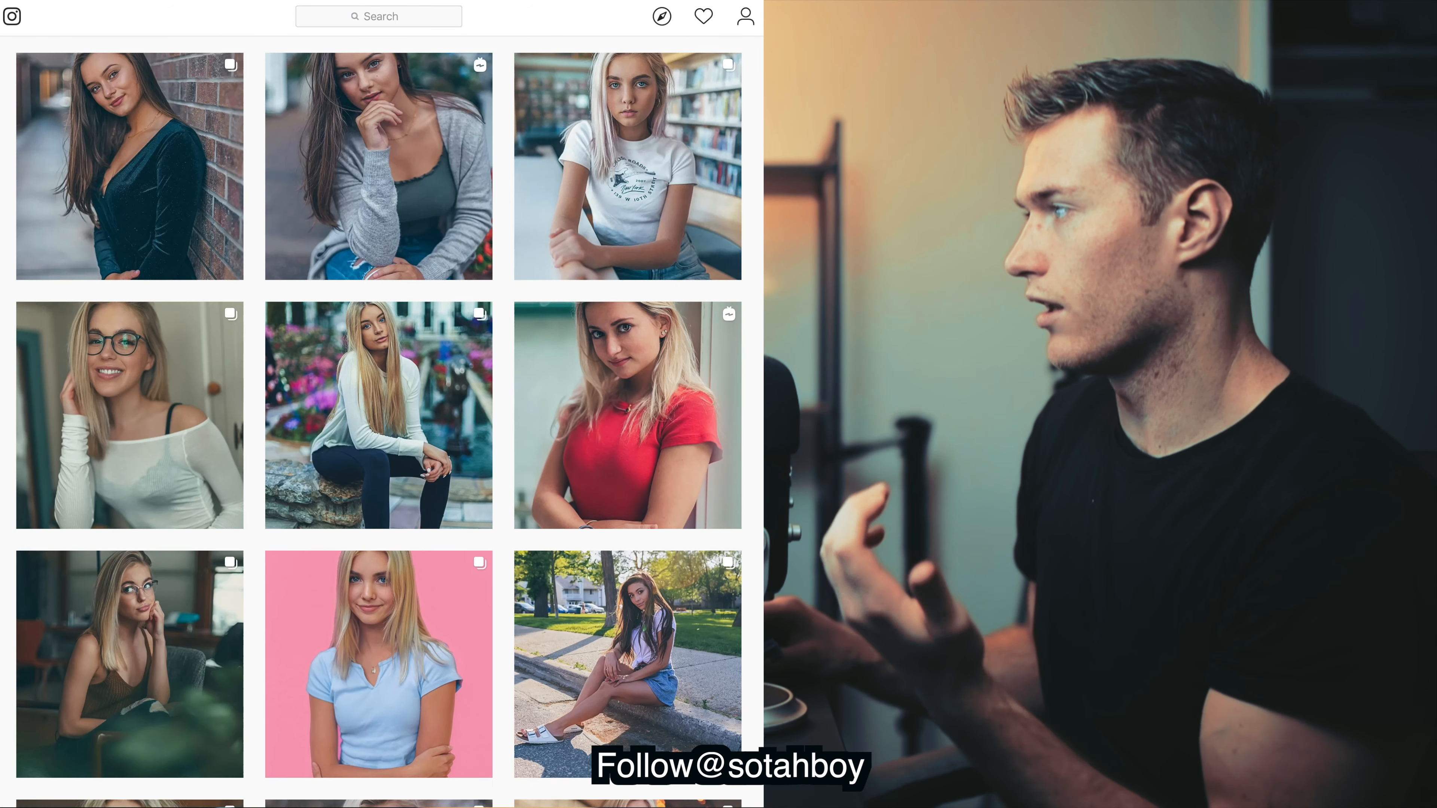
{"action": "scroll", "coordinate": [378, 421], "scroll_direction": "up", "scroll_amount": 10}
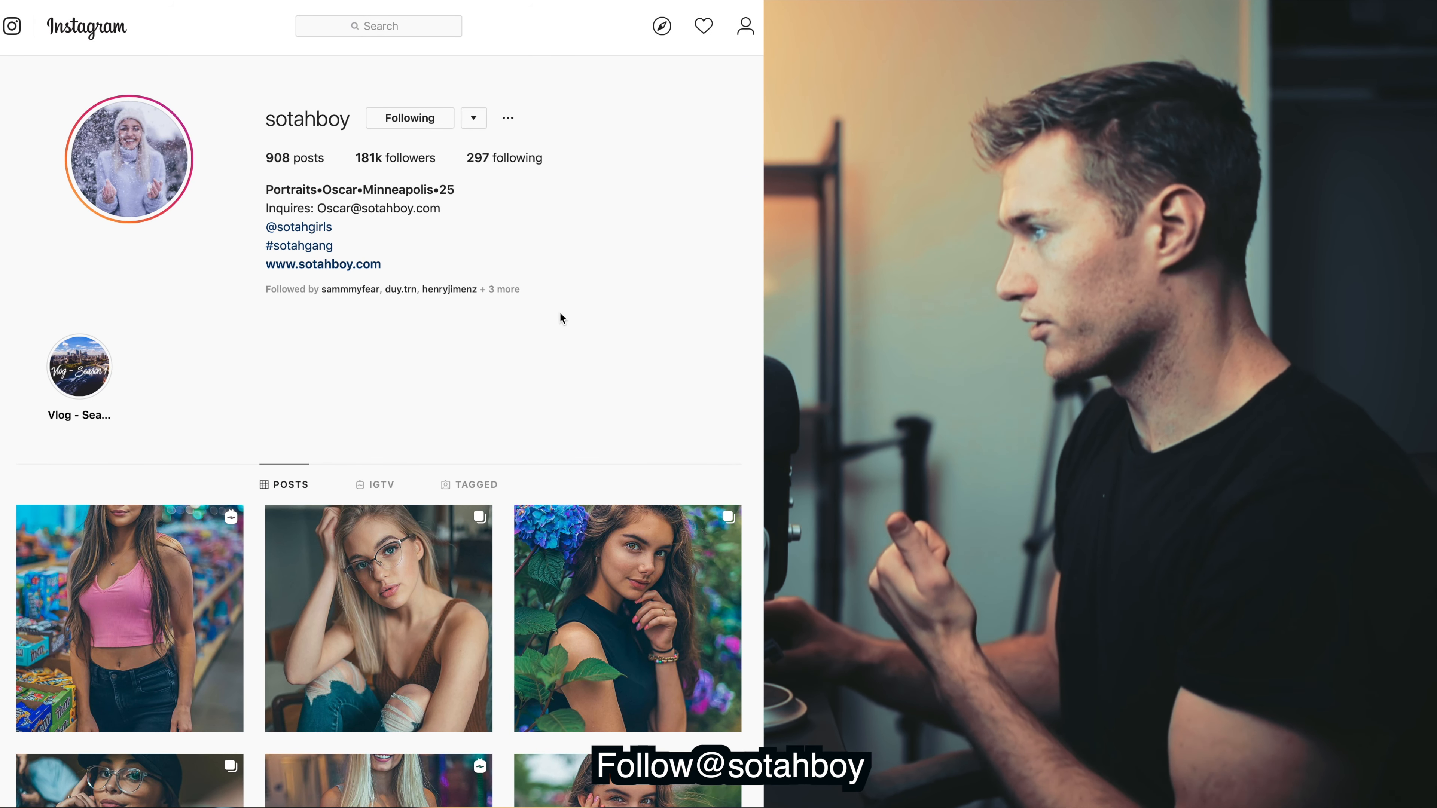
Step: Open the website linked in the sotahboy profile and view the Sotahboy Presets Natural Light product page
{"action": "left_click", "coordinate": [346, 266]}
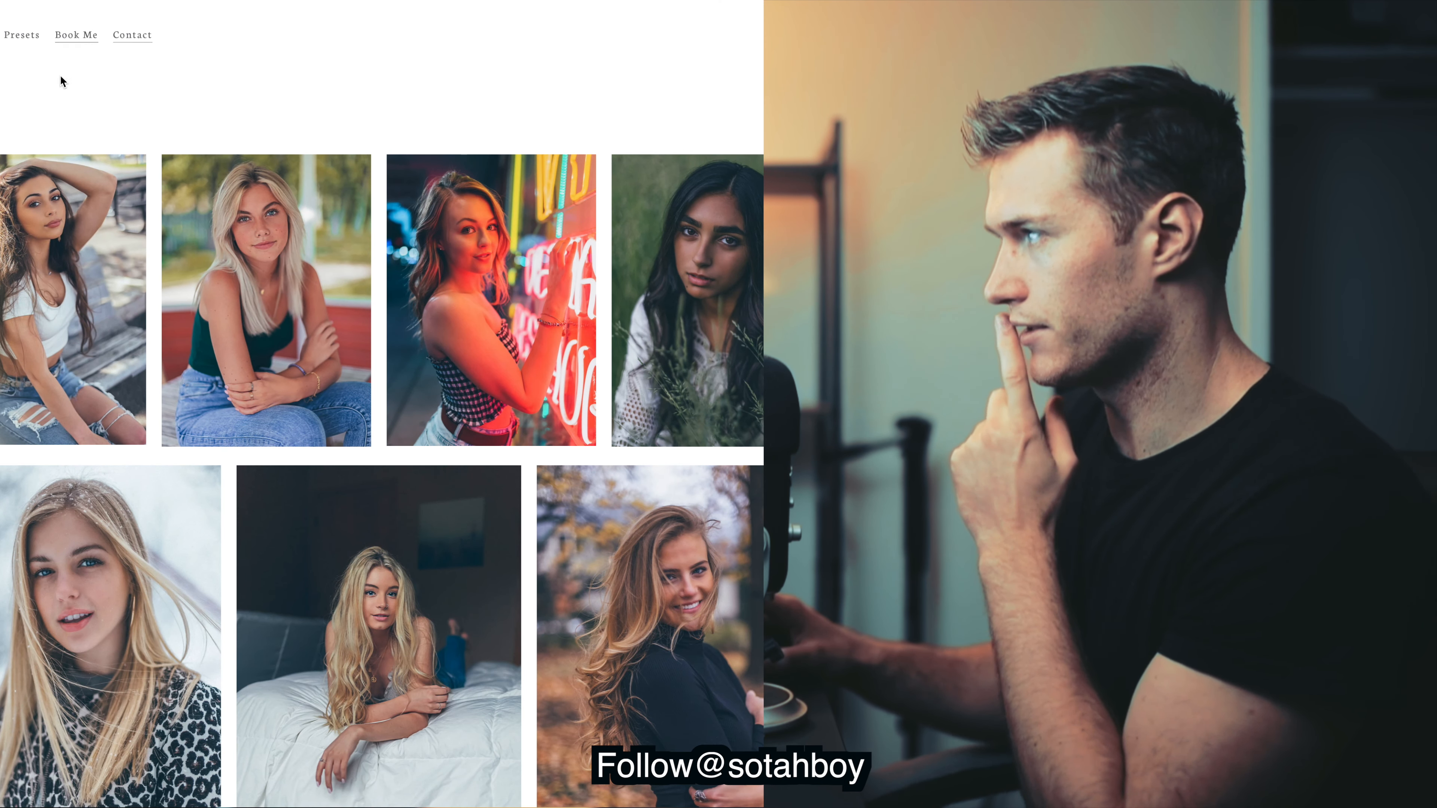
{"action": "left_click", "coordinate": [22, 34]}
{"action": "left_click", "coordinate": [79, 317]}
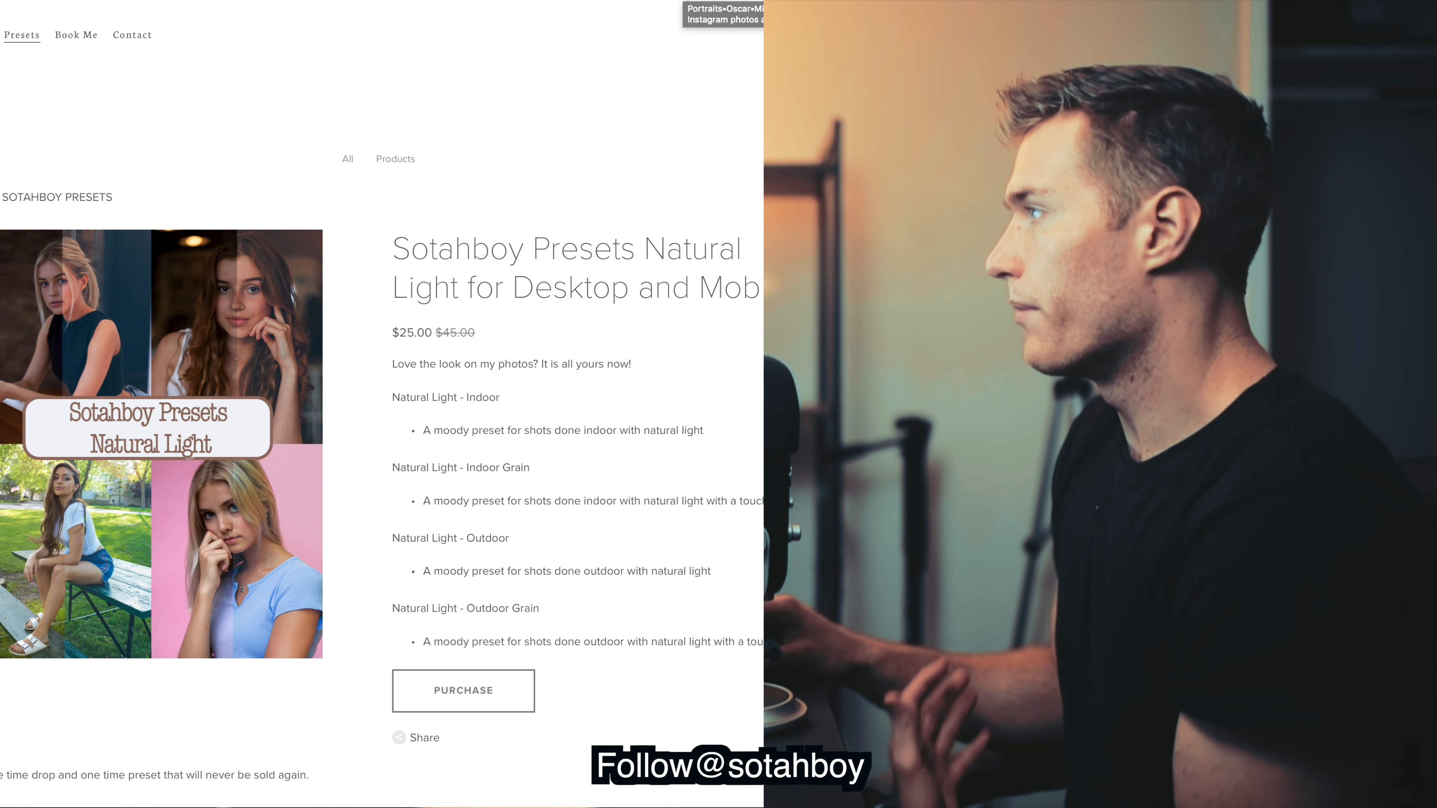
{"action": "left_click", "coordinate": [686, 1]}
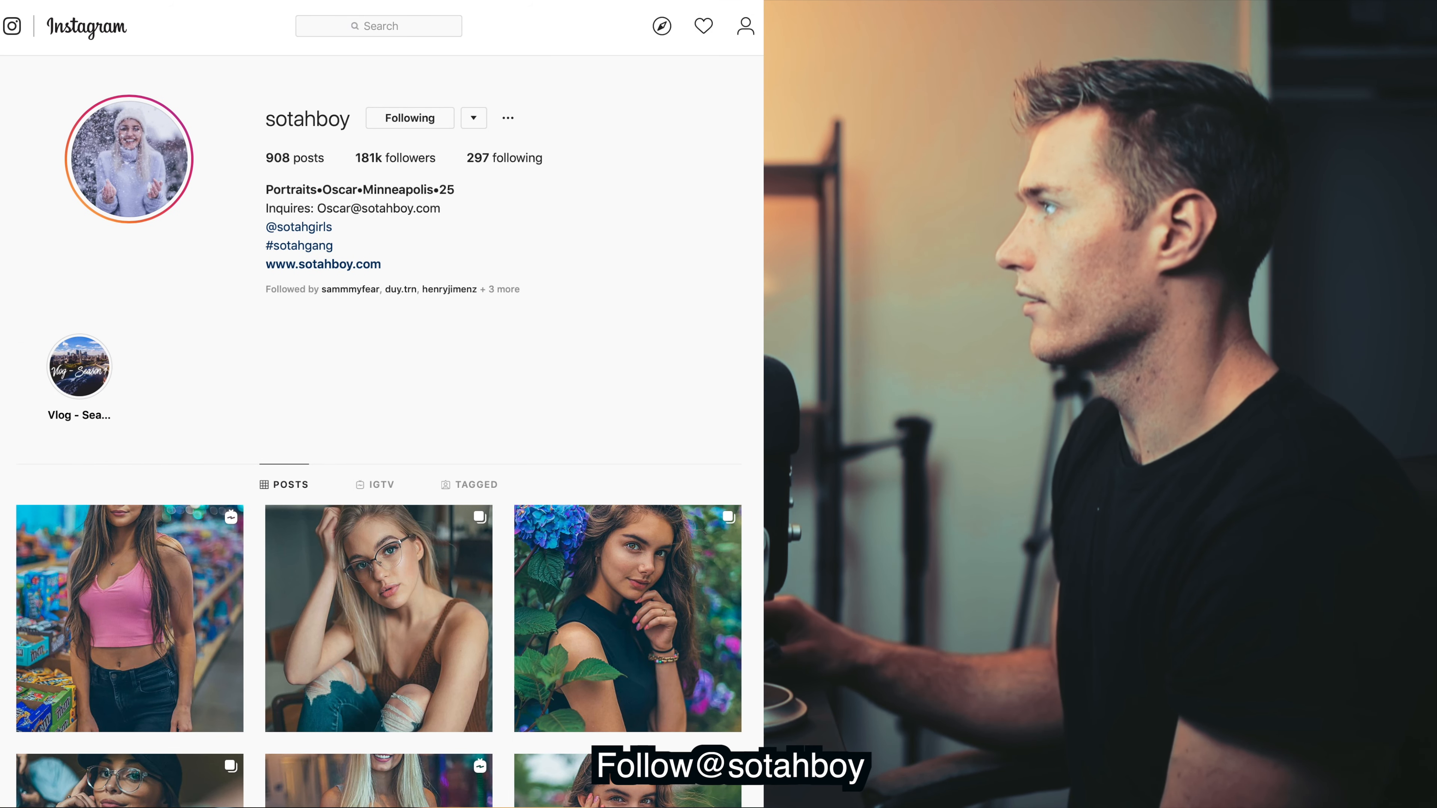
{"action": "scroll", "coordinate": [379, 430], "scroll_direction": "down", "scroll_amount": 15}
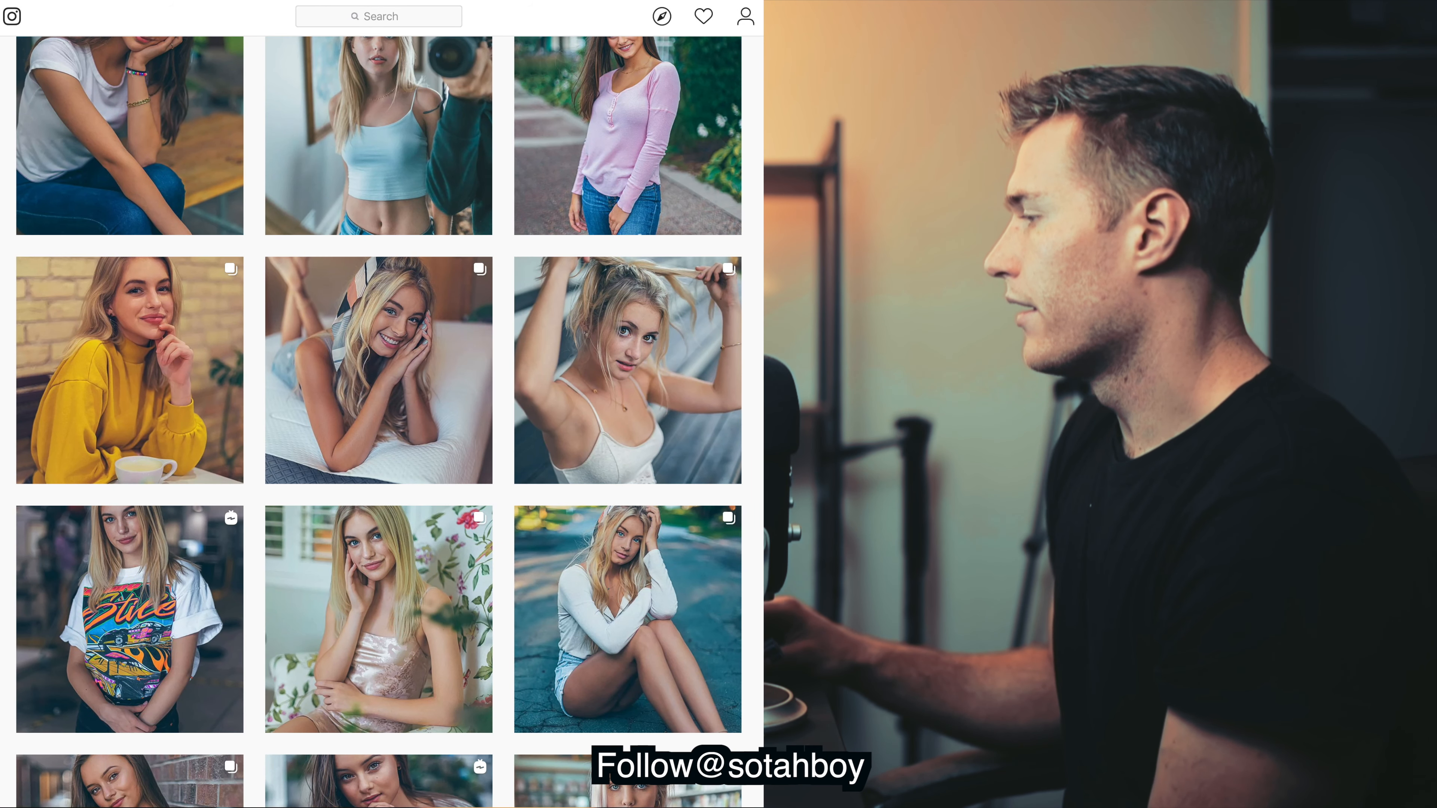
{"action": "scroll", "coordinate": [379, 422], "scroll_direction": "up", "scroll_amount": 4}
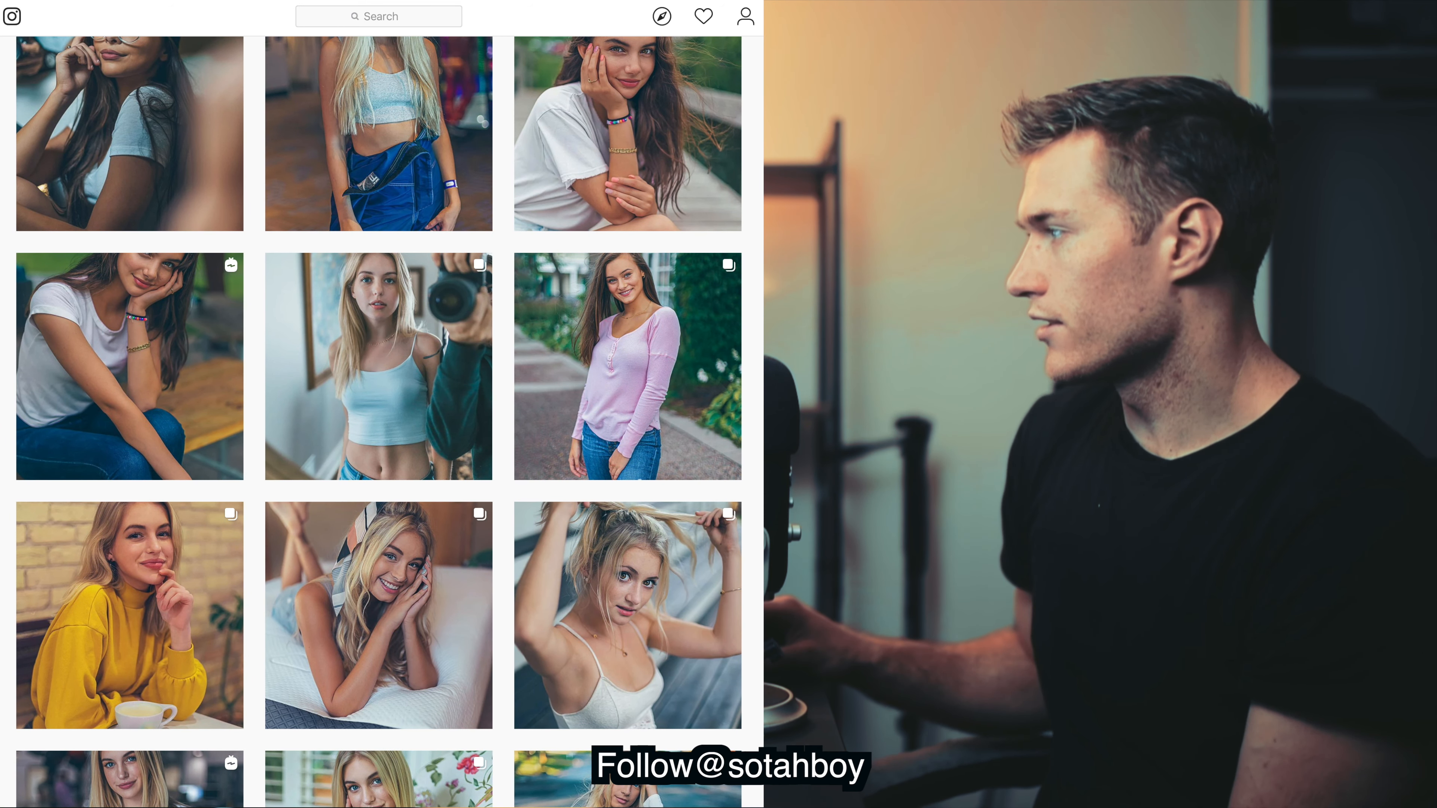
{"action": "scroll", "coordinate": [379, 422], "scroll_direction": "up", "scroll_amount": 12}
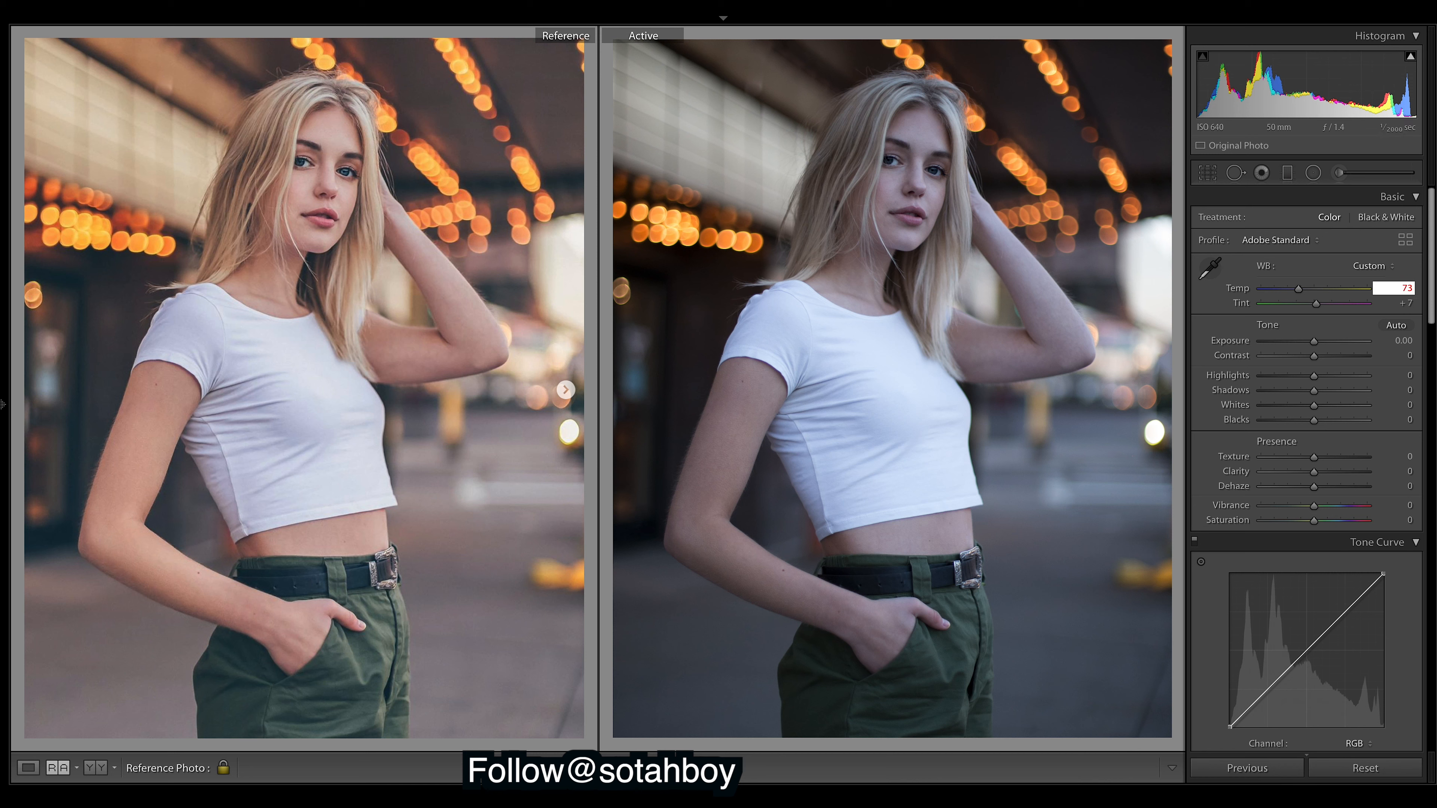
Step: Set the white balance temperature to 7,300, comparing it with a cooler 5,550 before restoring it
{"action": "key", "text": "Return"}
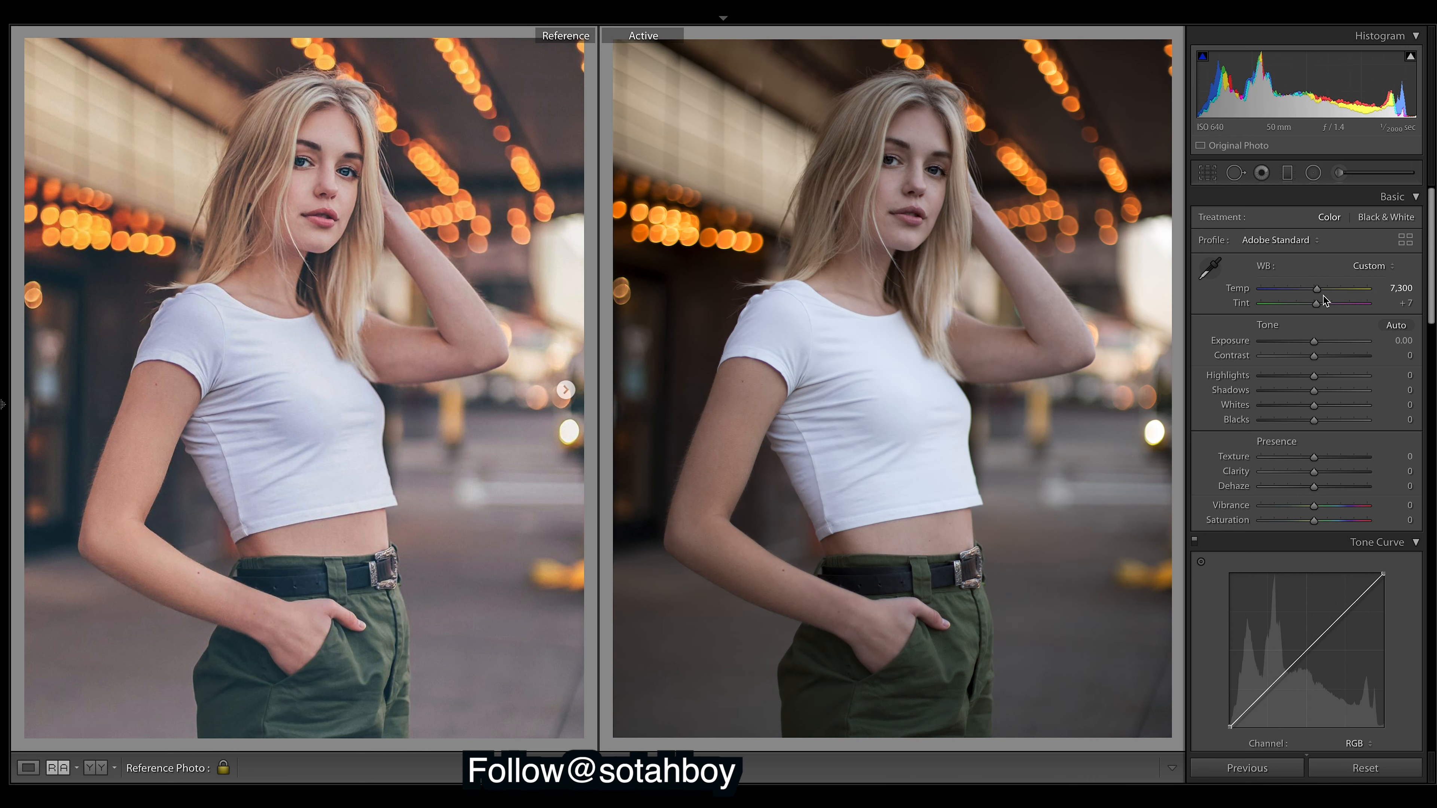
{"action": "left_click_drag", "start_coordinate": [1319, 294], "coordinate": [1301, 292]}
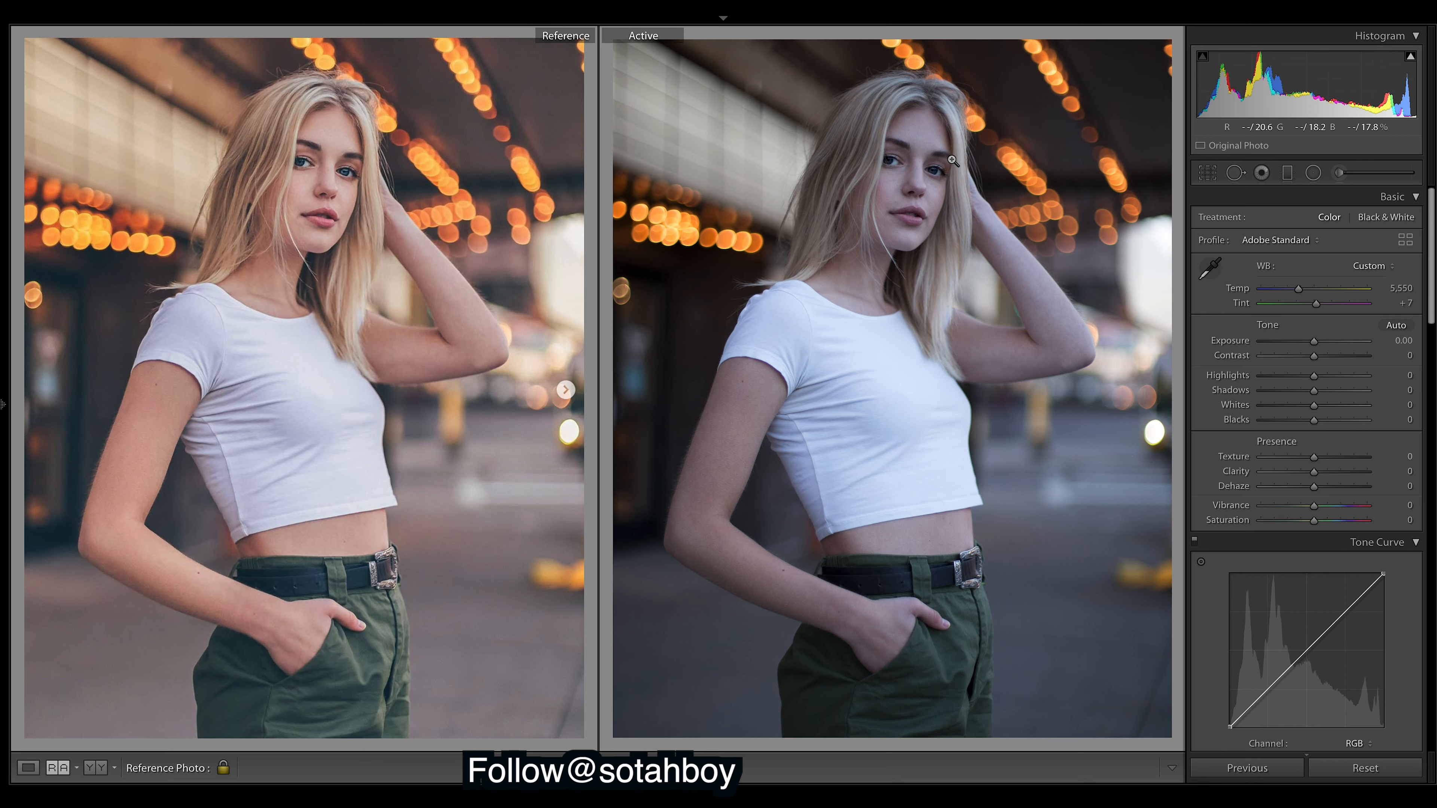
{"action": "key", "text": "ctrl+z"}
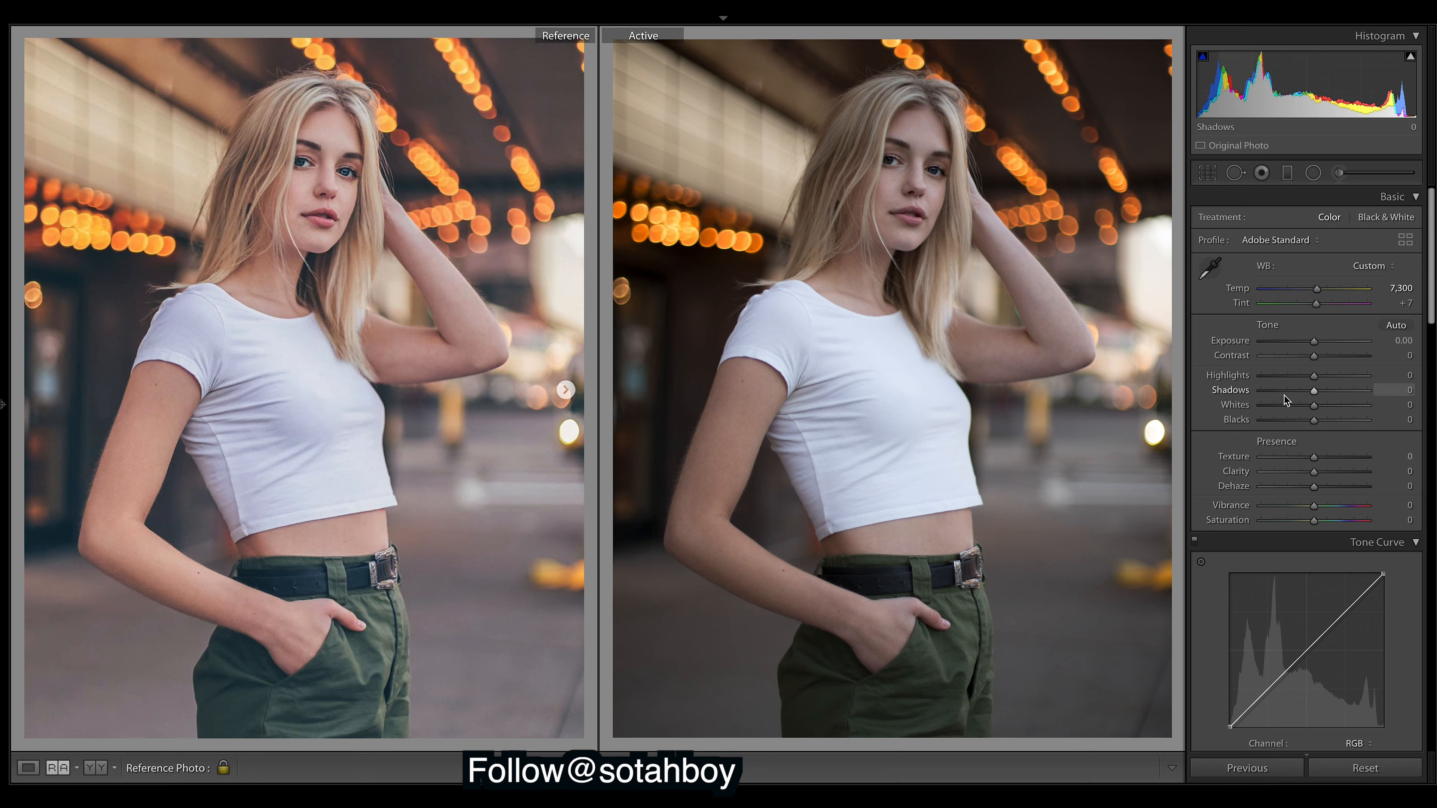
Step: Lower the portrait's Contrast to −40 and raise its Shadows to +70
{"action": "left_click_drag", "start_coordinate": [1302, 361], "coordinate": [1294, 359]}
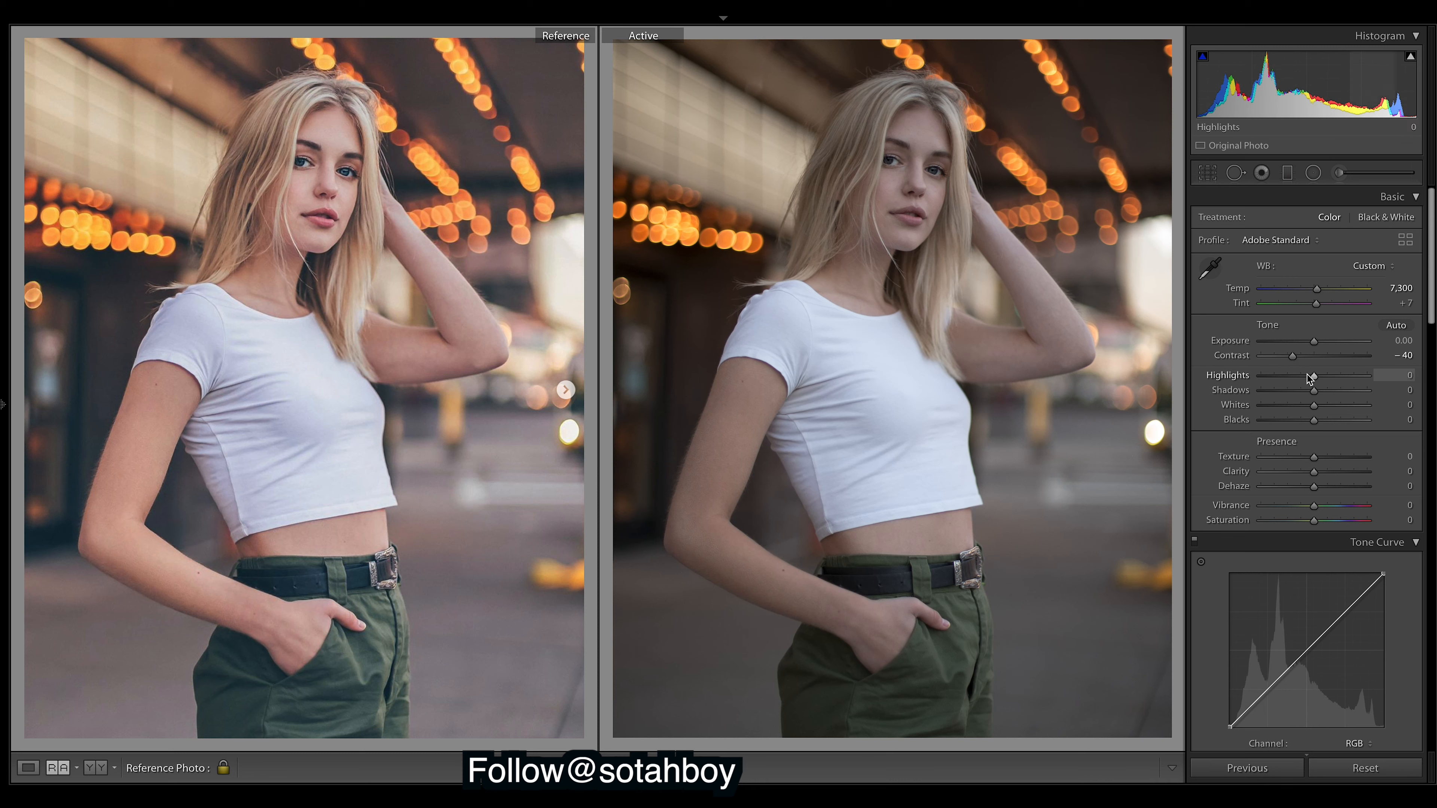
{"action": "left_click", "coordinate": [1353, 394]}
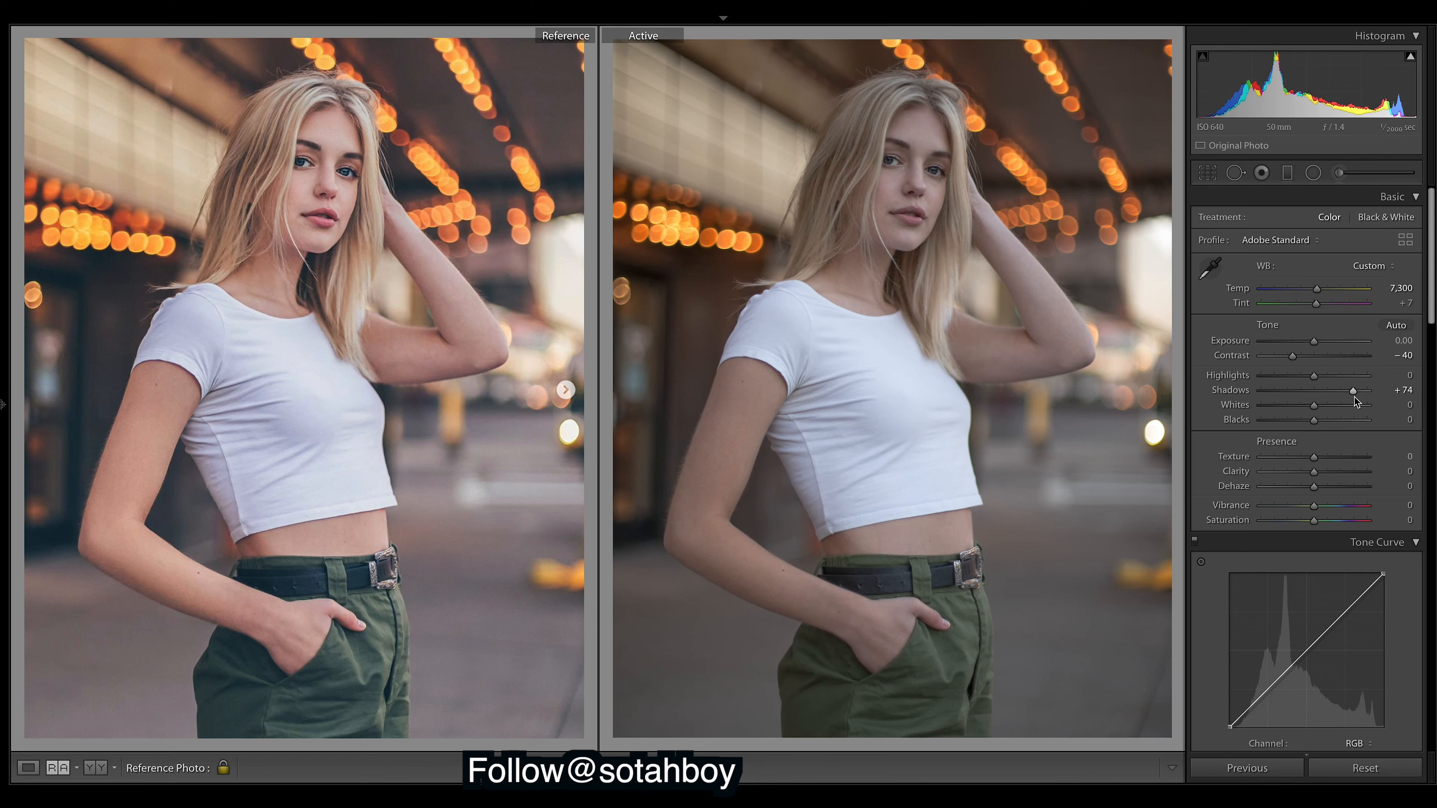
{"action": "left_click_drag", "start_coordinate": [1354, 395], "coordinate": [1351, 394]}
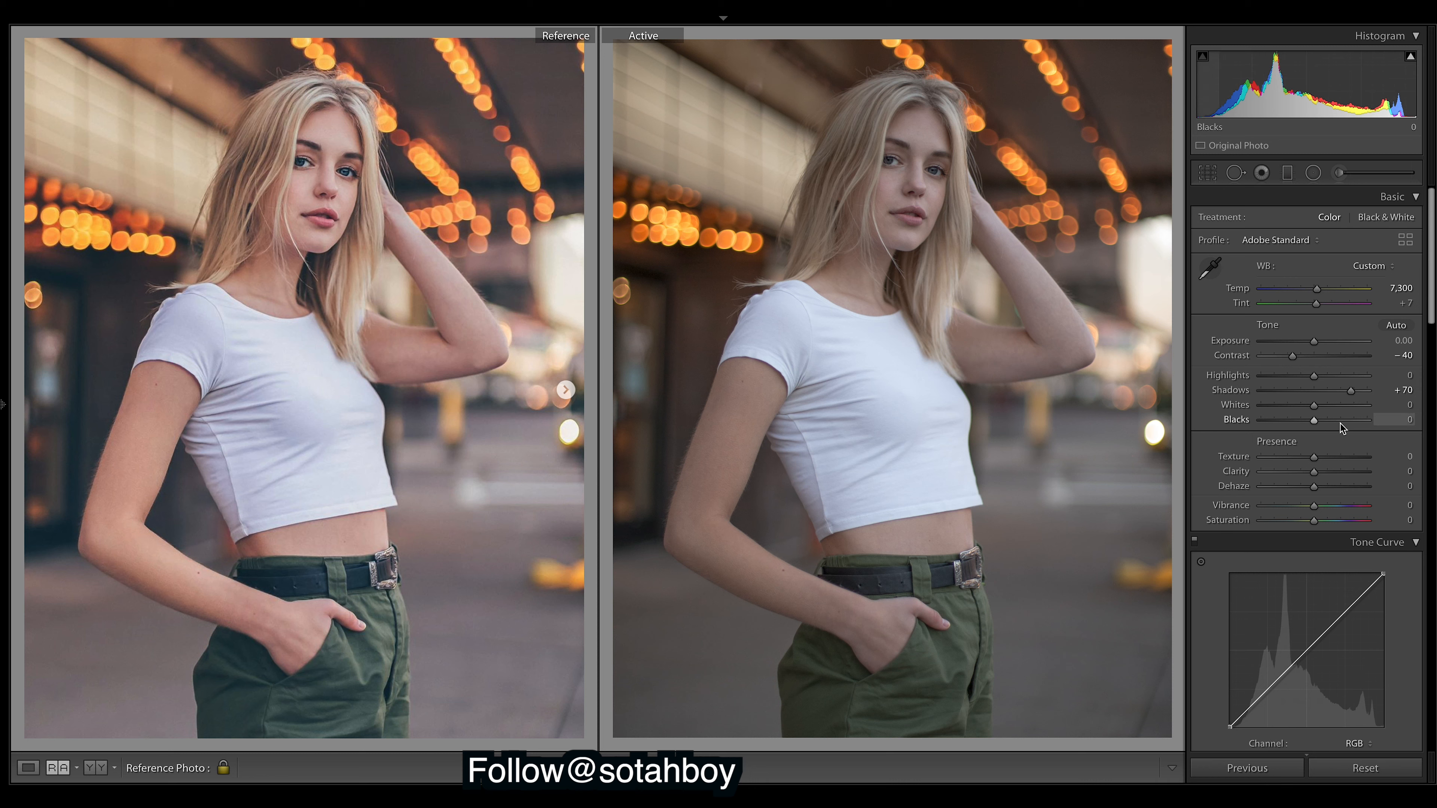
Step: Set Blacks to −50, trying a darker value of about −66 along the way
{"action": "left_click", "coordinate": [1288, 420]}
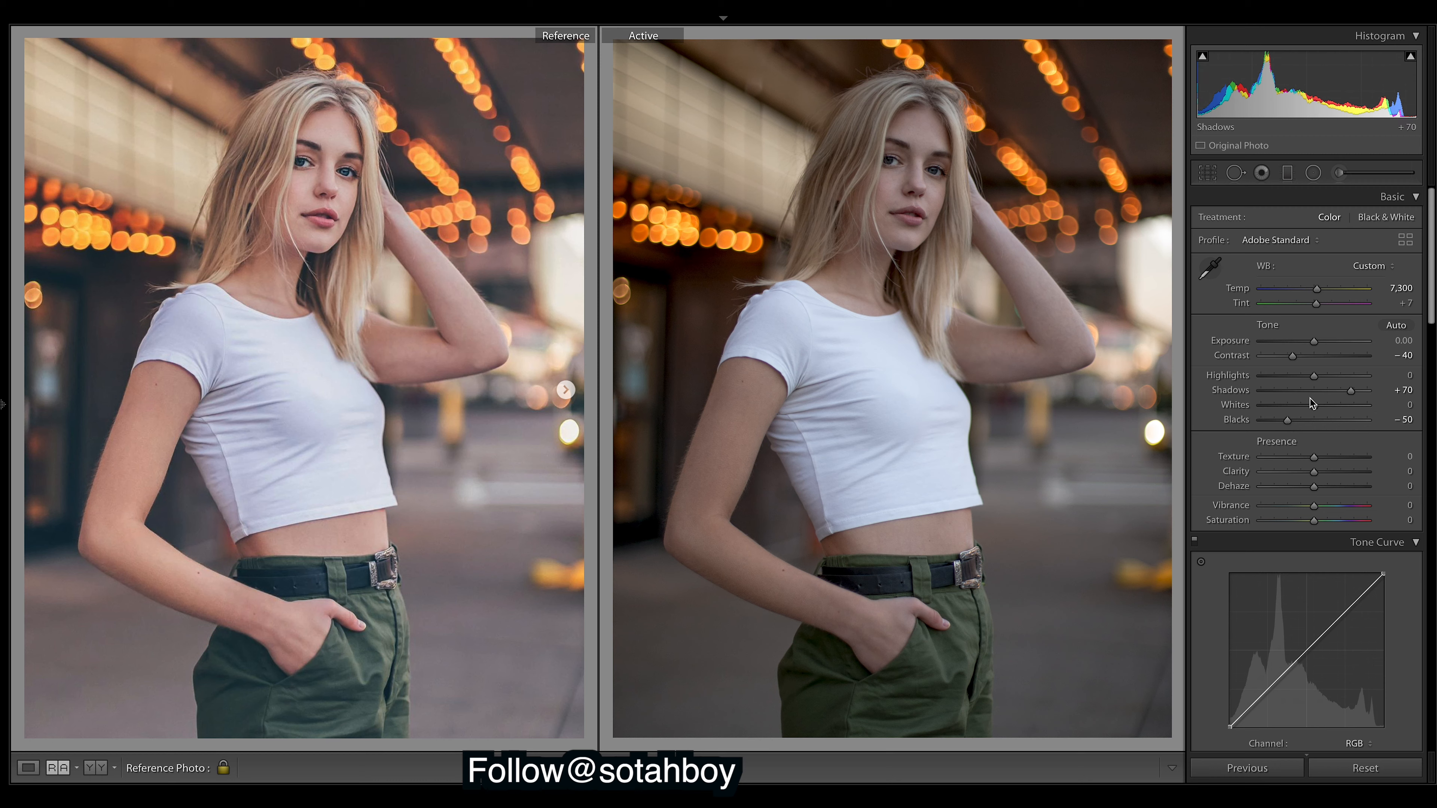
{"action": "mouse_move", "coordinate": [1287, 428]}
{"action": "left_mouse_down"}
{"action": "mouse_move", "coordinate": [1340, 430]}
{"action": "mouse_move", "coordinate": [1282, 433]}
{"action": "left_mouse_up"}
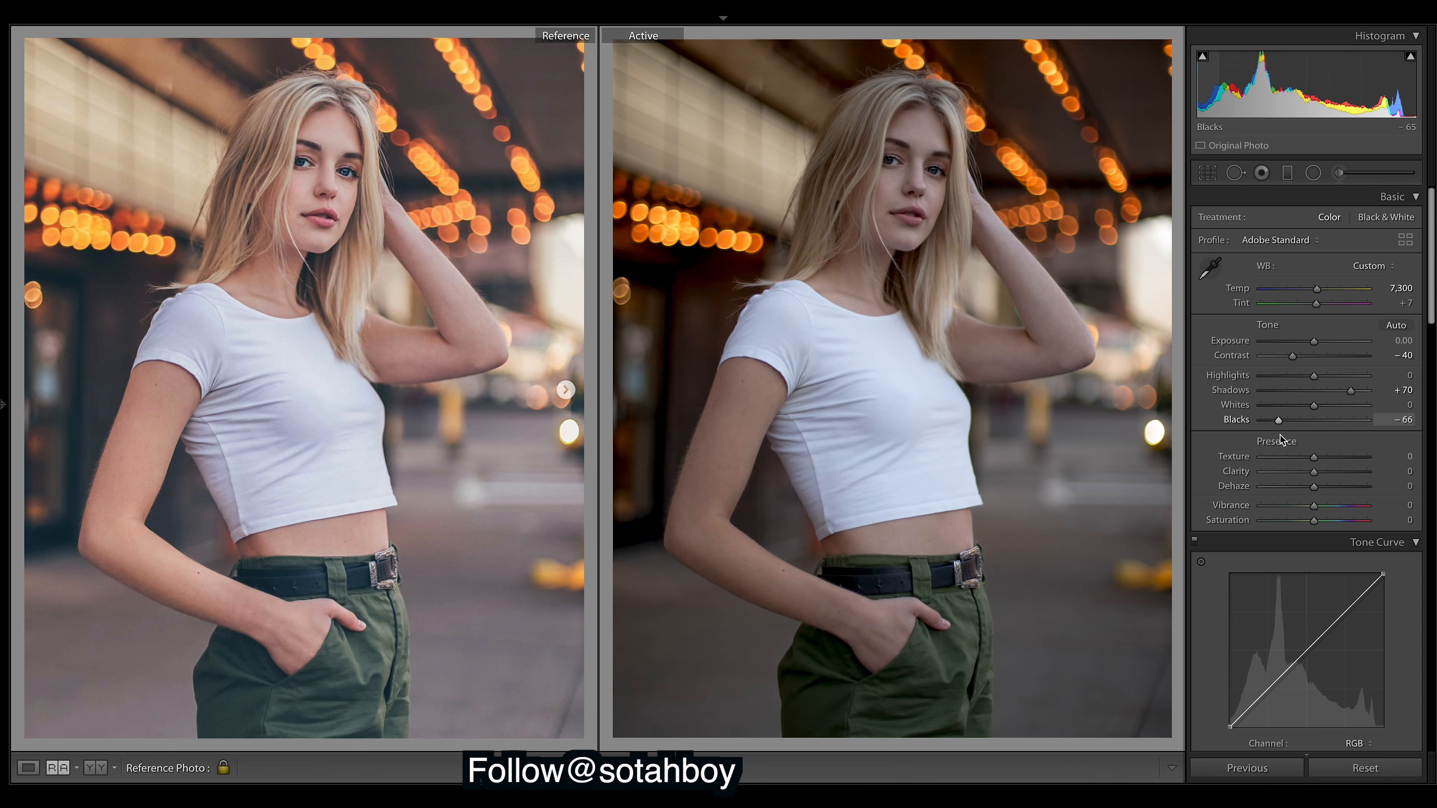
{"action": "left_click_drag", "start_coordinate": [1282, 436], "coordinate": [1288, 424]}
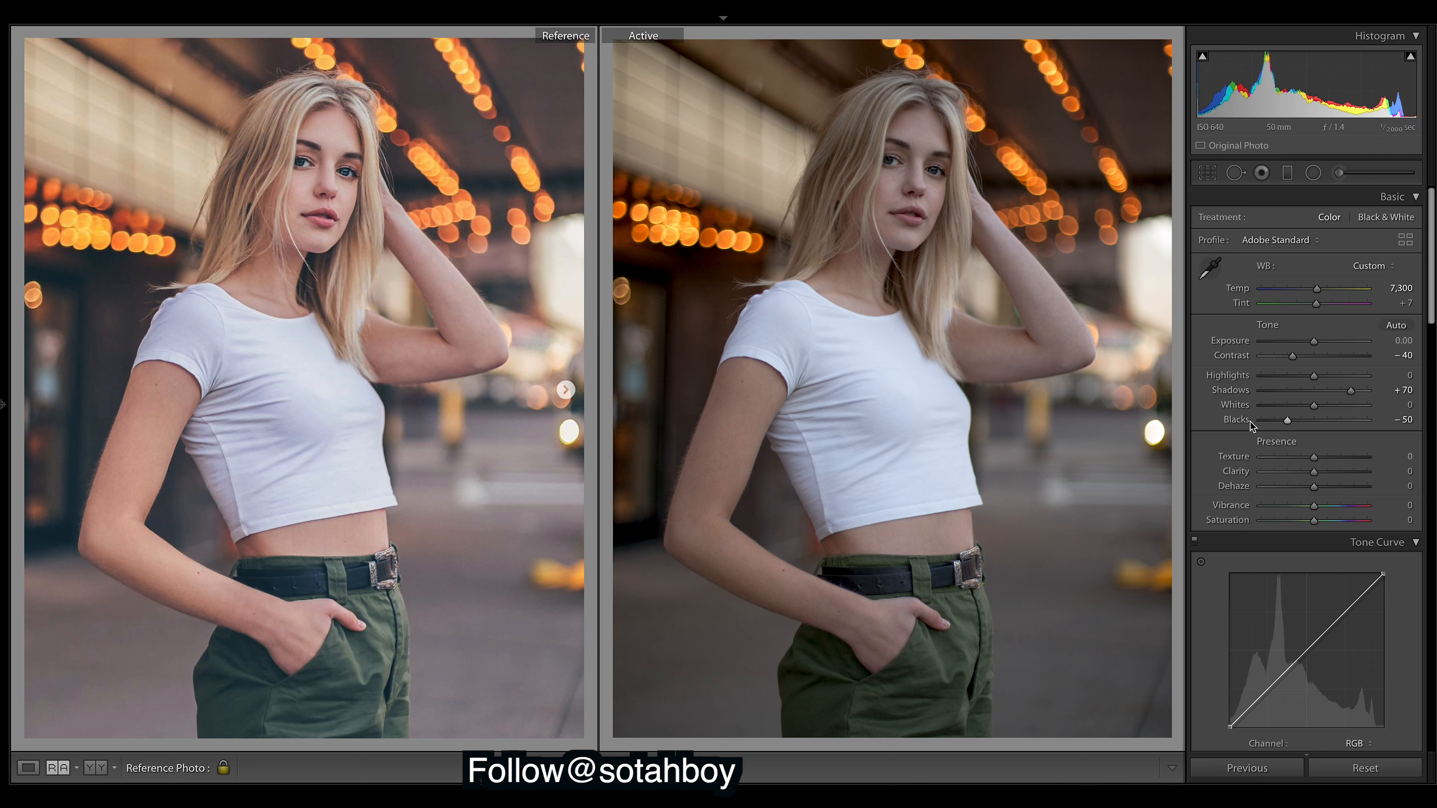
Step: Set the portrait's Highlights to −50 and its Whites to +39
{"action": "left_click", "coordinate": [1297, 376]}
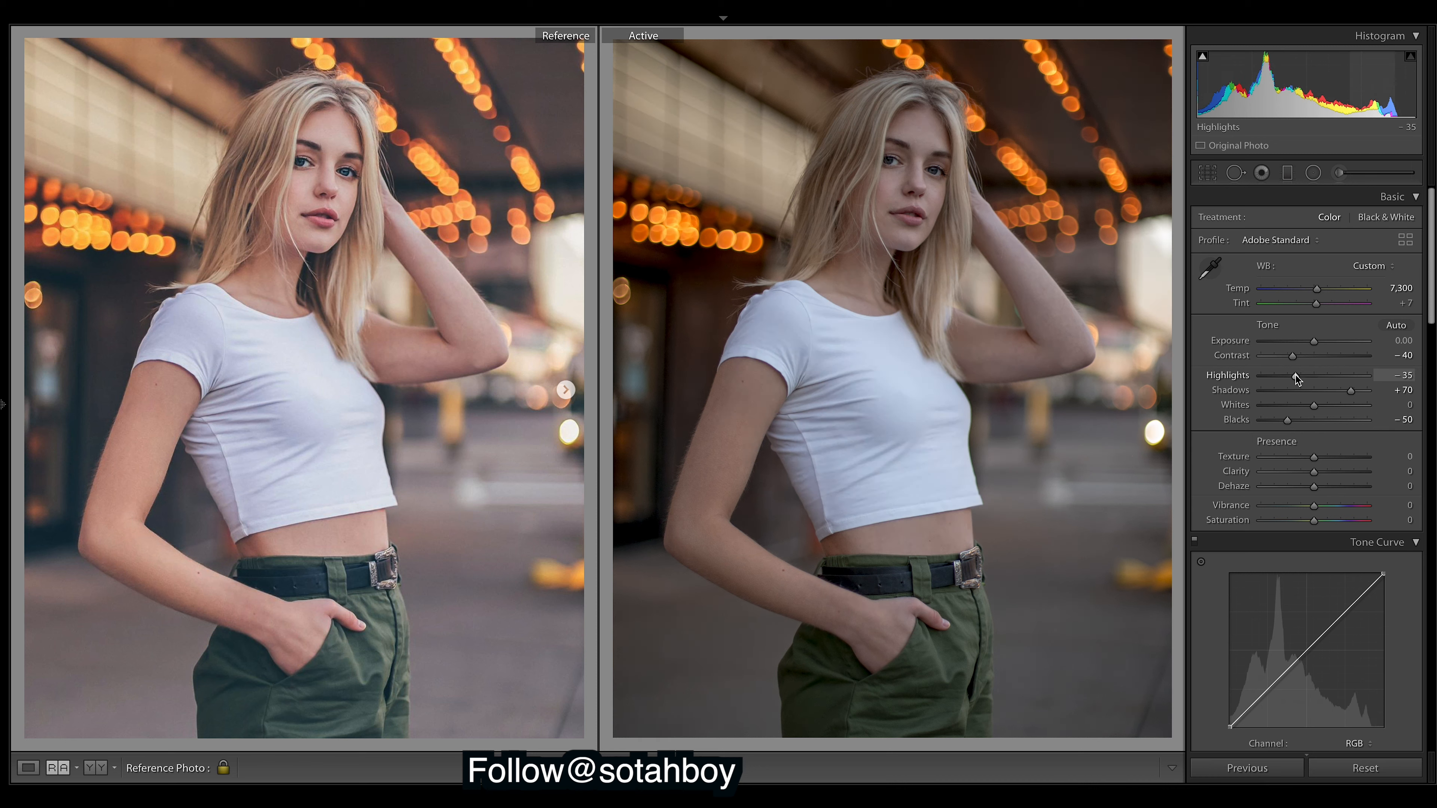
{"action": "mouse_move", "coordinate": [1295, 376]}
{"action": "left_mouse_down"}
{"action": "mouse_move", "coordinate": [1341, 377]}
{"action": "mouse_move", "coordinate": [1280, 376]}
{"action": "mouse_move", "coordinate": [1311, 372]}
{"action": "mouse_move", "coordinate": [1292, 378]}
{"action": "left_mouse_up"}
{"action": "left_click_drag", "start_coordinate": [1293, 377], "coordinate": [1335, 408]}
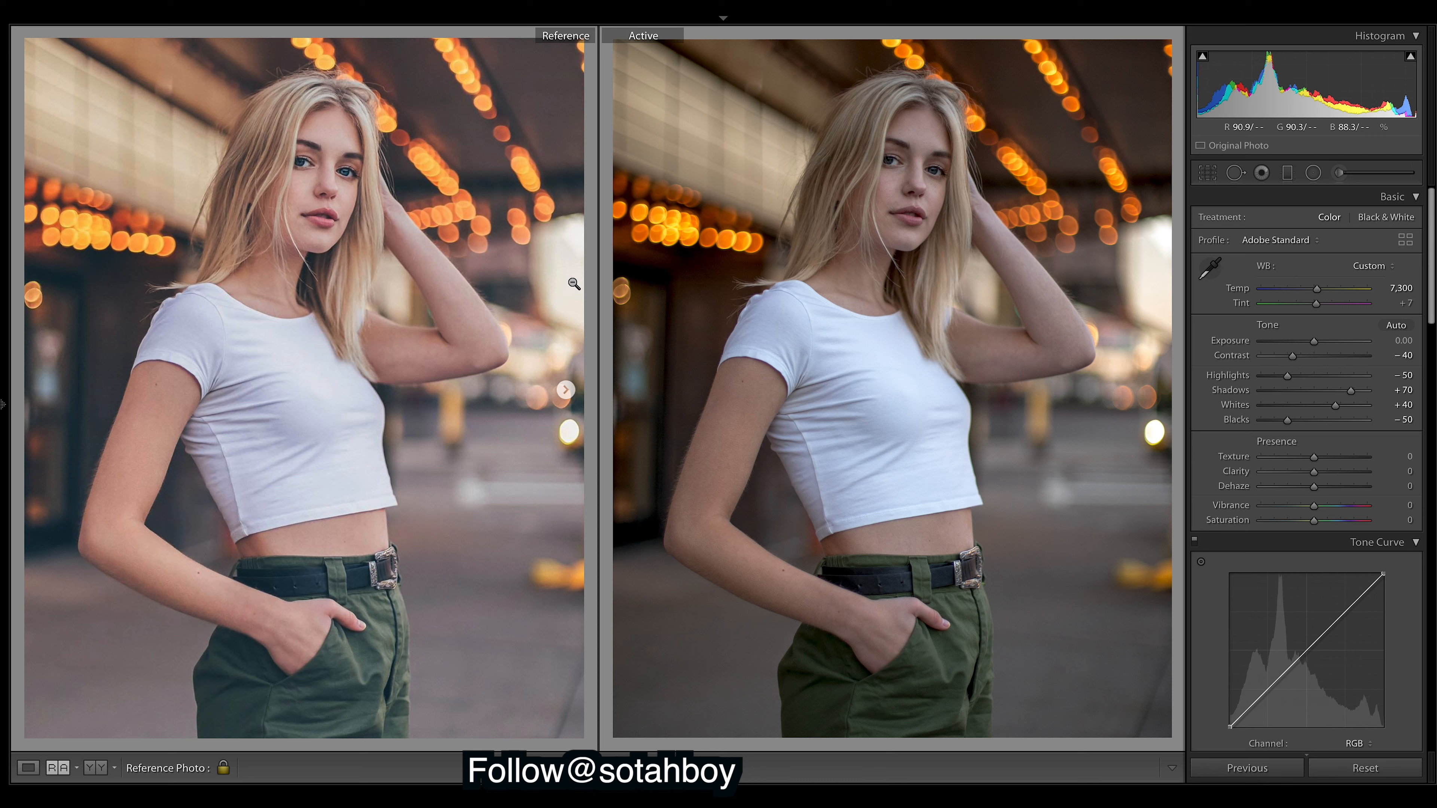
{"action": "left_click_drag", "start_coordinate": [1334, 408], "coordinate": [1333, 407]}
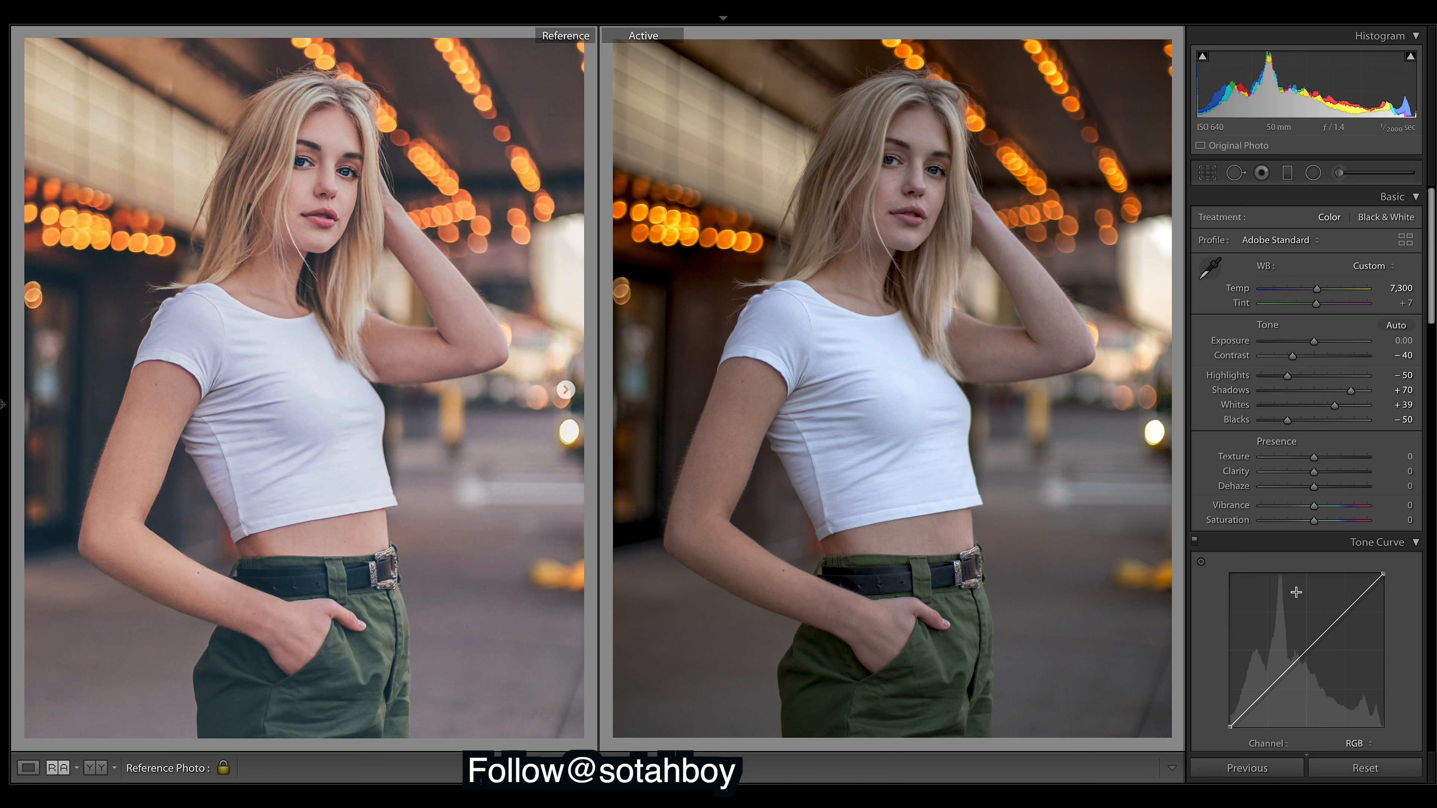
Step: Increase the portrait's Dehaze to +7
{"action": "left_click_drag", "start_coordinate": [1313, 488], "coordinate": [1314, 489]}
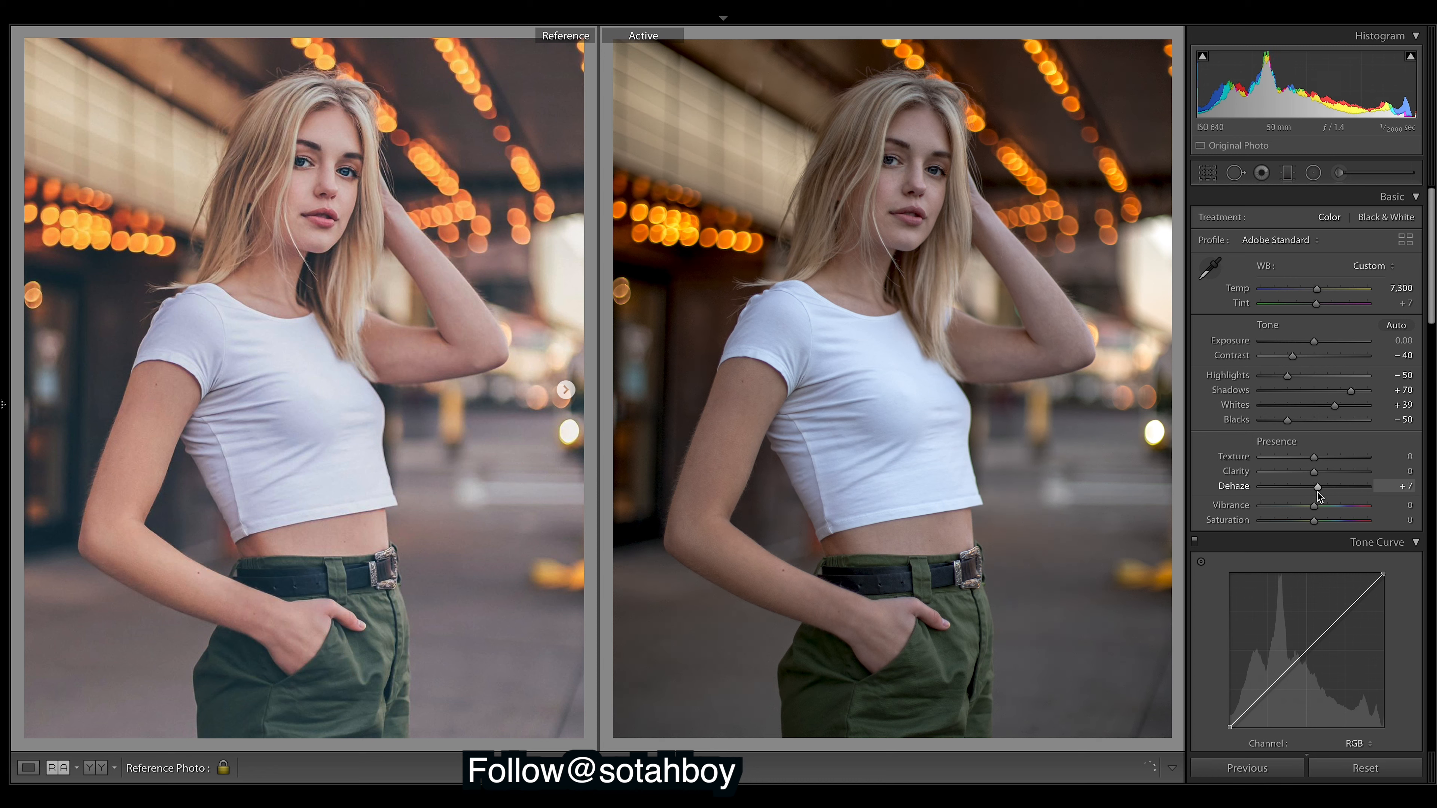
{"action": "left_click_drag", "start_coordinate": [1315, 493], "coordinate": [1318, 496]}
Step: Shape the red channel's tone curve into an S, with lowered shadows and a highlight point at about 70.2 / 75.7 %
{"action": "left_click_drag", "start_coordinate": [1432, 297], "coordinate": [1434, 343]}
{"action": "left_click", "coordinate": [1357, 541]}
{"action": "left_click", "coordinate": [1357, 555]}
{"action": "left_click_drag", "start_coordinate": [1252, 502], "coordinate": [1295, 448]}
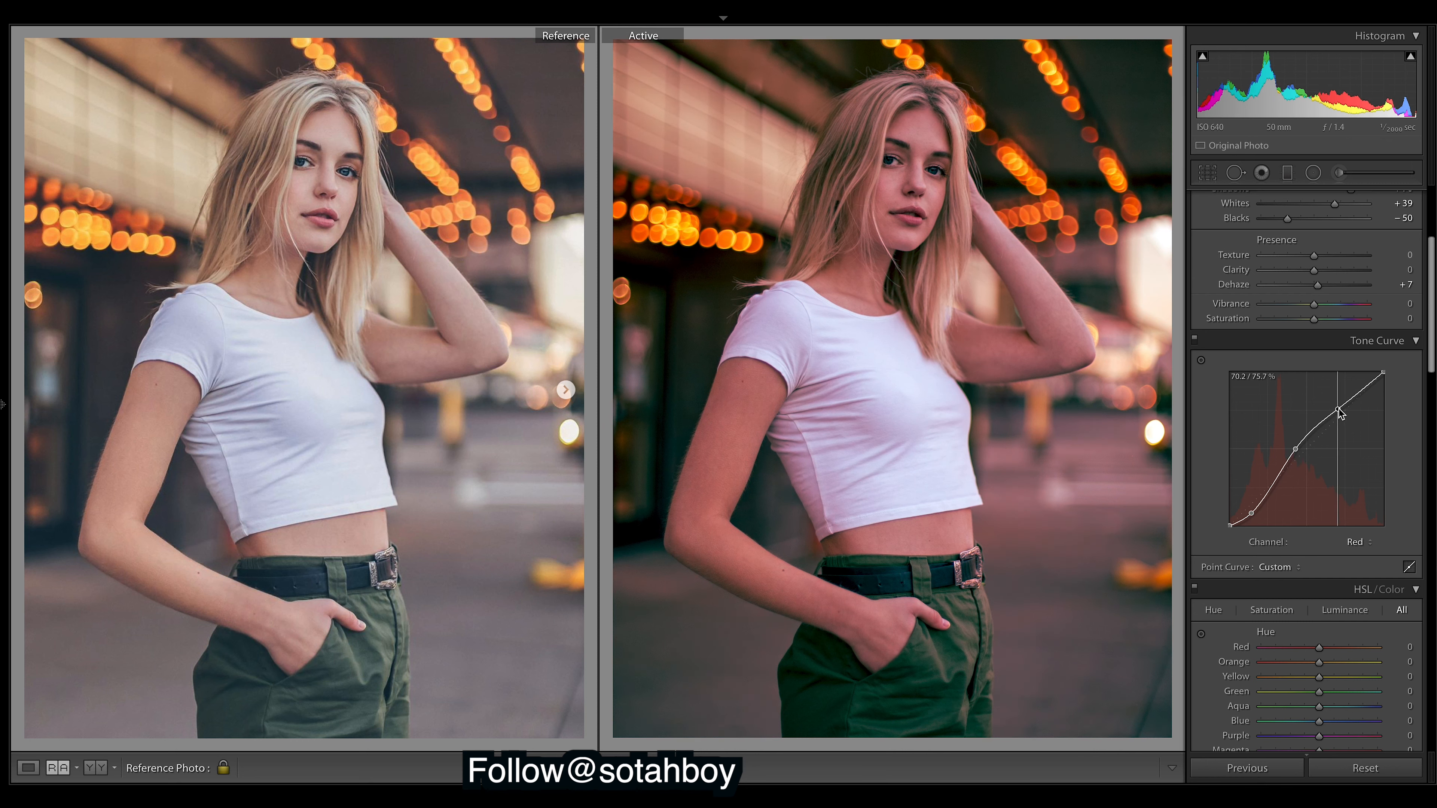
Step: Shape the green channel's tone curve into an S by raising the highlights and lowering the shadows
{"action": "left_click", "coordinate": [1357, 542]}
{"action": "left_click", "coordinate": [1357, 554]}
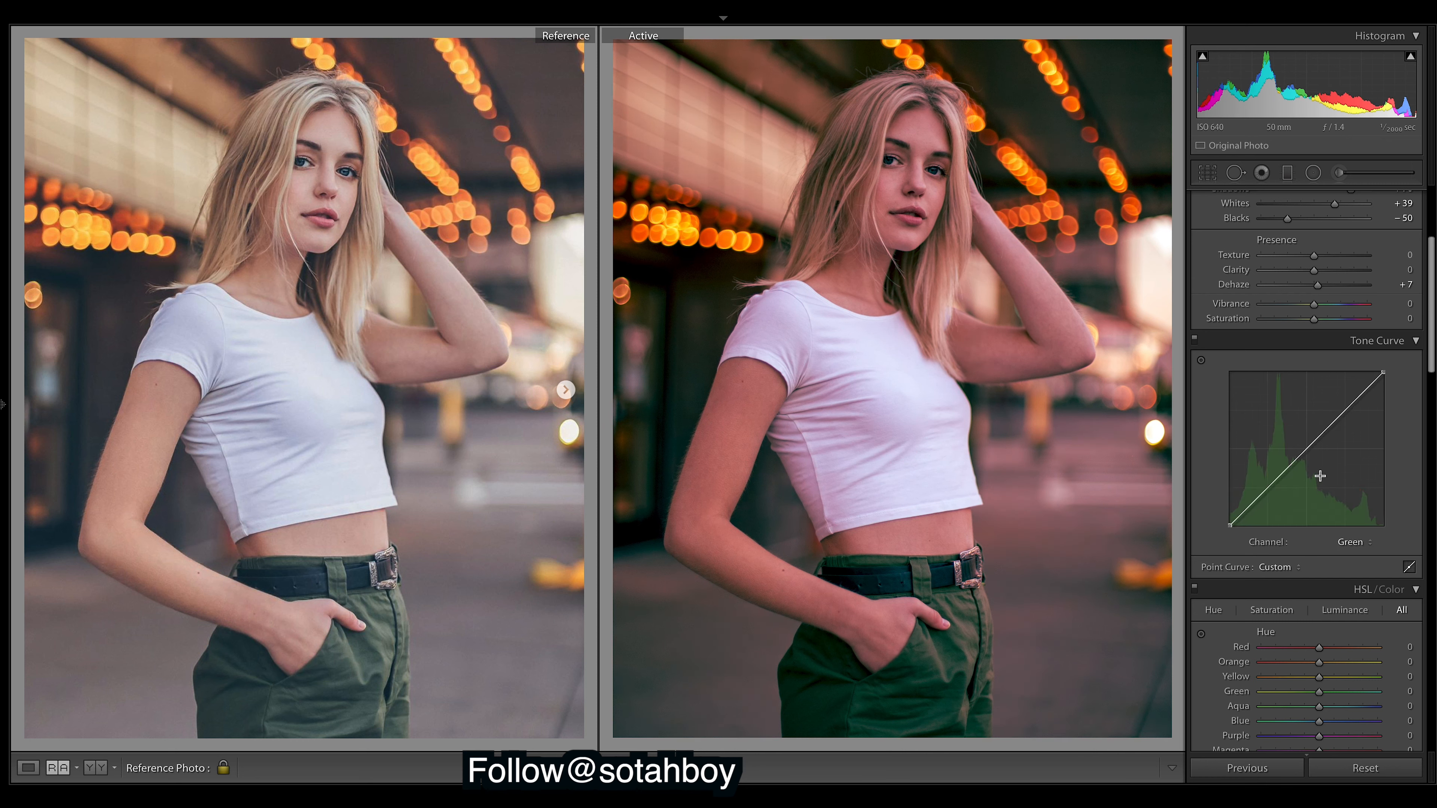
{"action": "left_click_drag", "start_coordinate": [1298, 456], "coordinate": [1339, 407]}
{"action": "left_click_drag", "start_coordinate": [1252, 499], "coordinate": [1249, 513]}
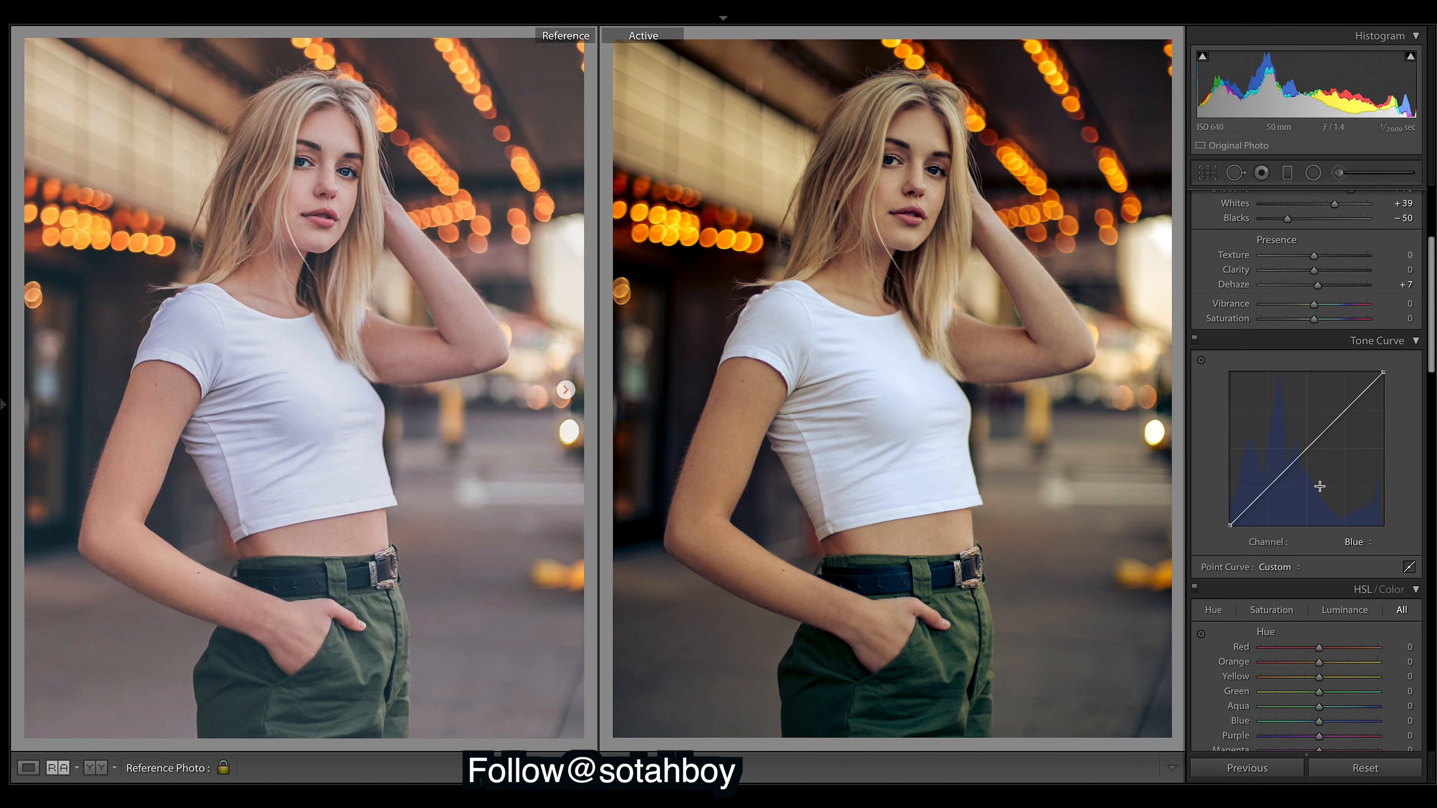
Step: Give the blue channel's tone curve a matching S shape with lowered shadows and raised highlights
{"action": "left_click_drag", "start_coordinate": [1250, 504], "coordinate": [1249, 511]}
{"action": "left_click_drag", "start_coordinate": [1301, 453], "coordinate": [1339, 409]}
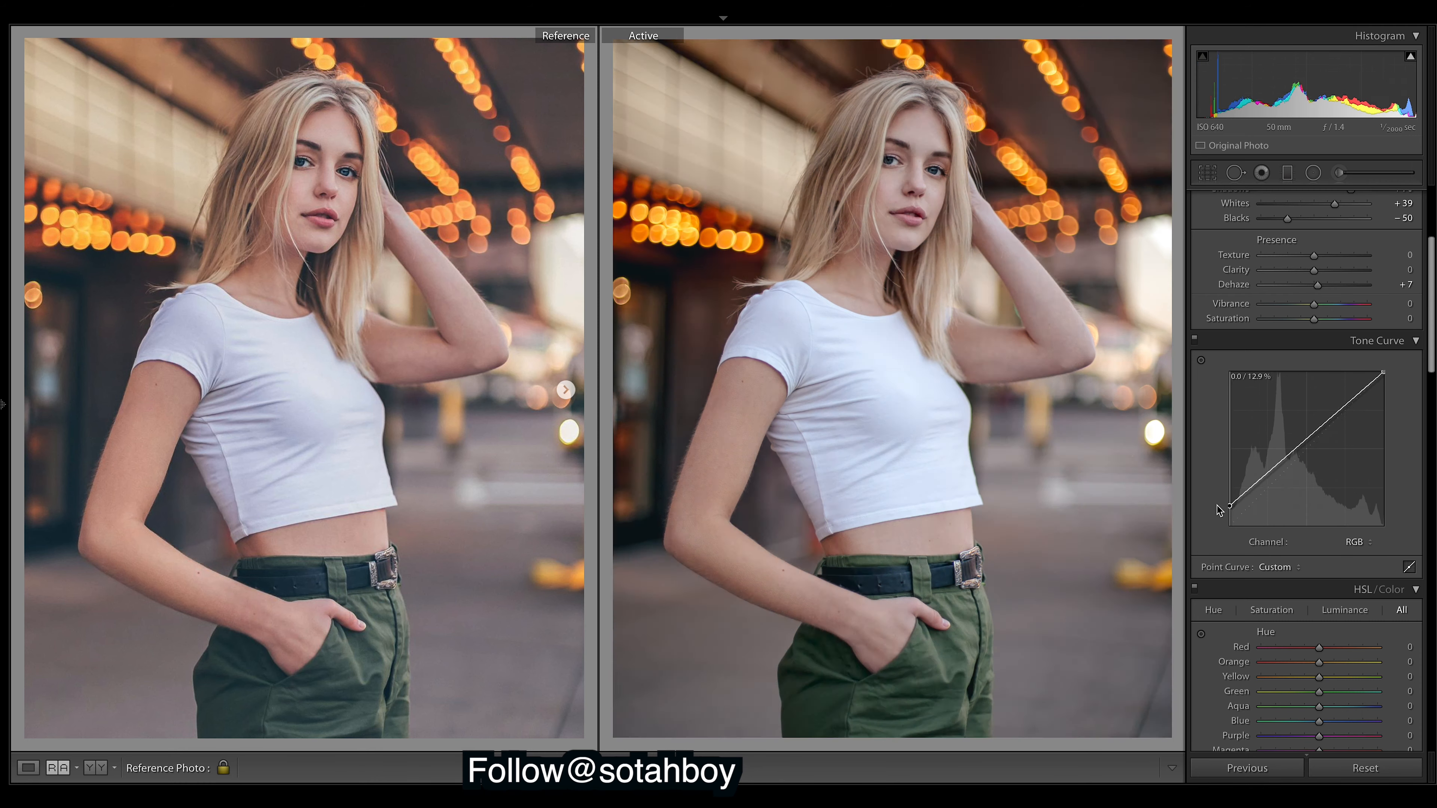
Step: Shape a faded RGB tone curve with a lifted black point, a highlight point at about 73.3 / 71.8 % and a lowered white point
{"action": "left_click_drag", "start_coordinate": [1249, 507], "coordinate": [1343, 416]}
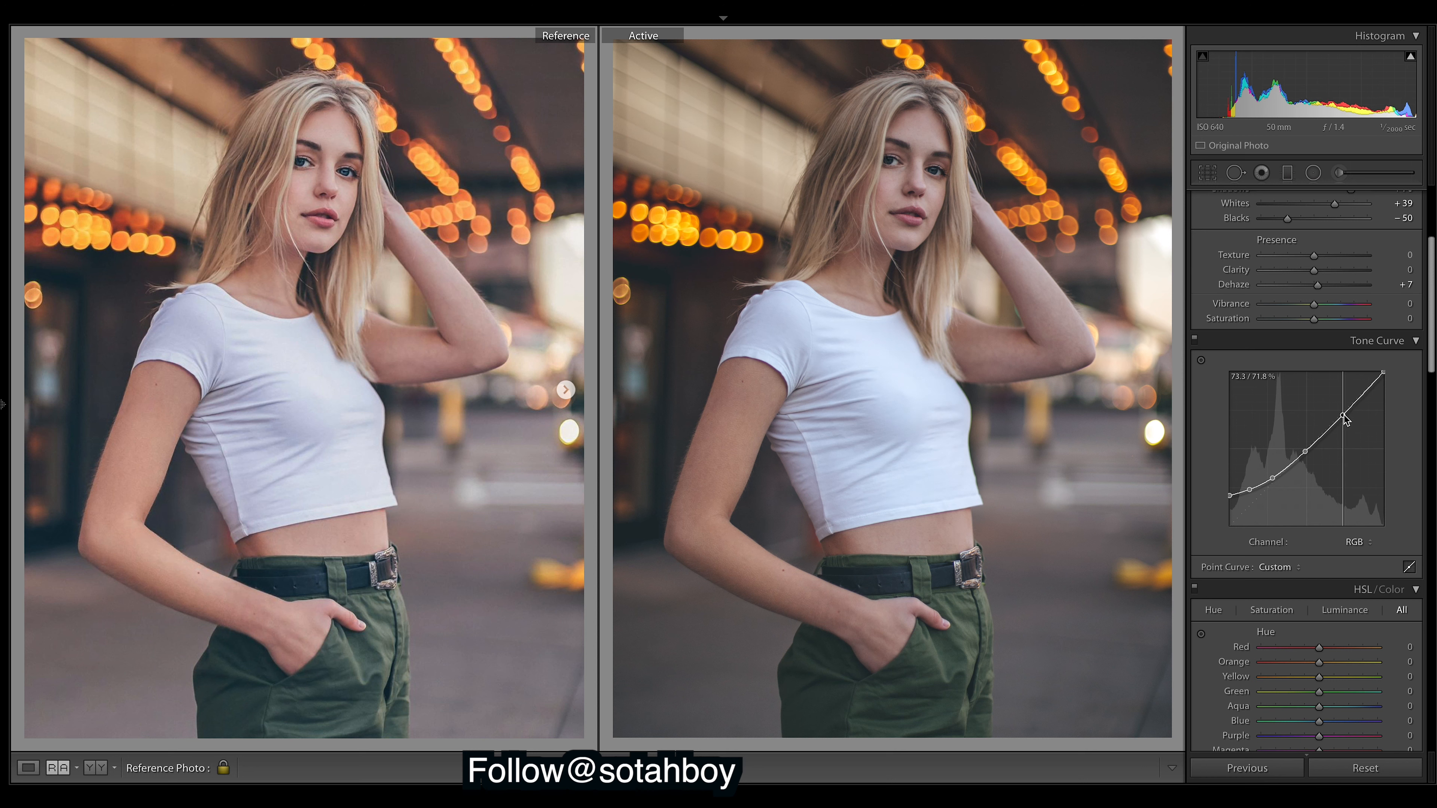
{"action": "left_click_drag", "start_coordinate": [1382, 372], "coordinate": [1399, 392]}
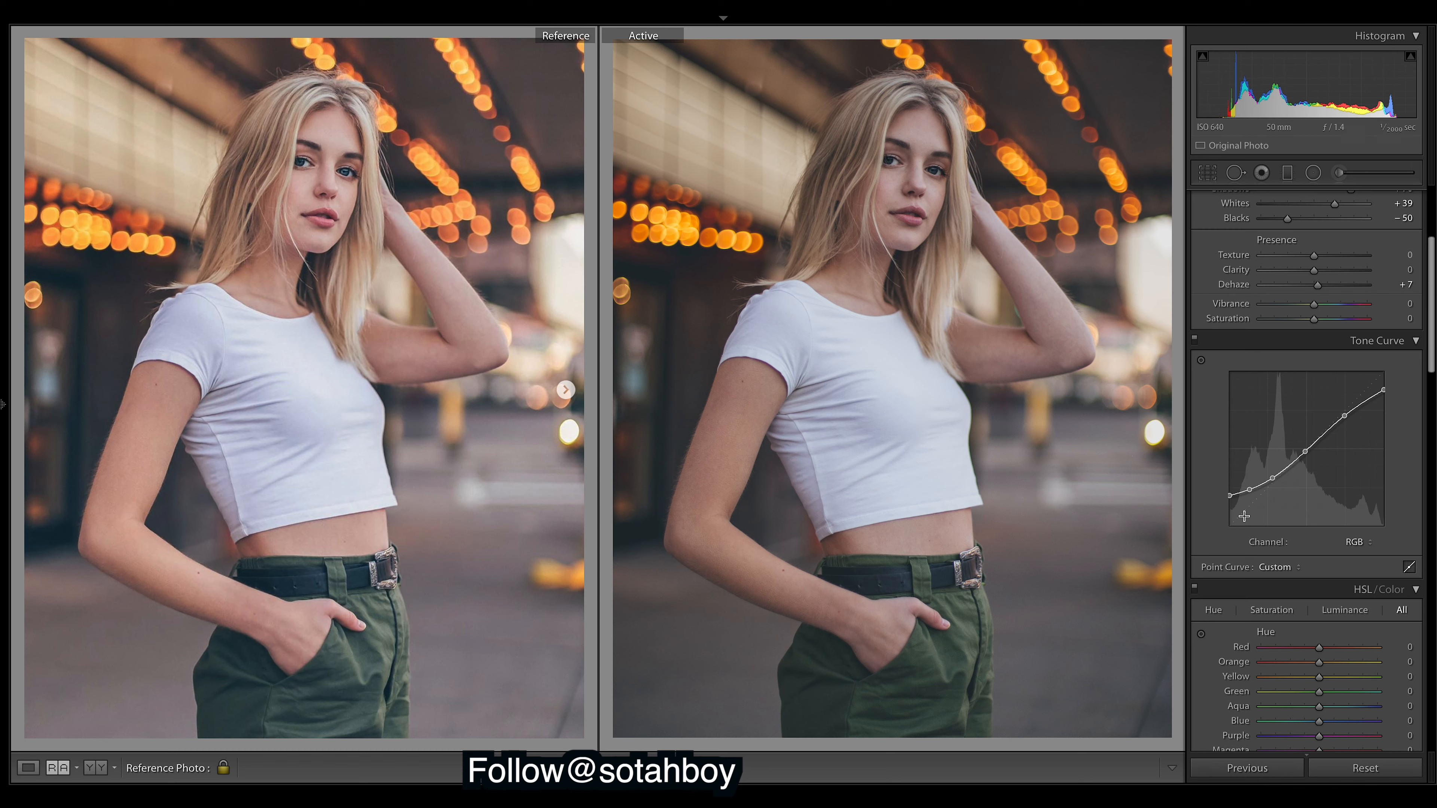
Step: Flatten the RGB tone curve for comparison and undo the change
{"action": "left_click", "coordinate": [1332, 474]}
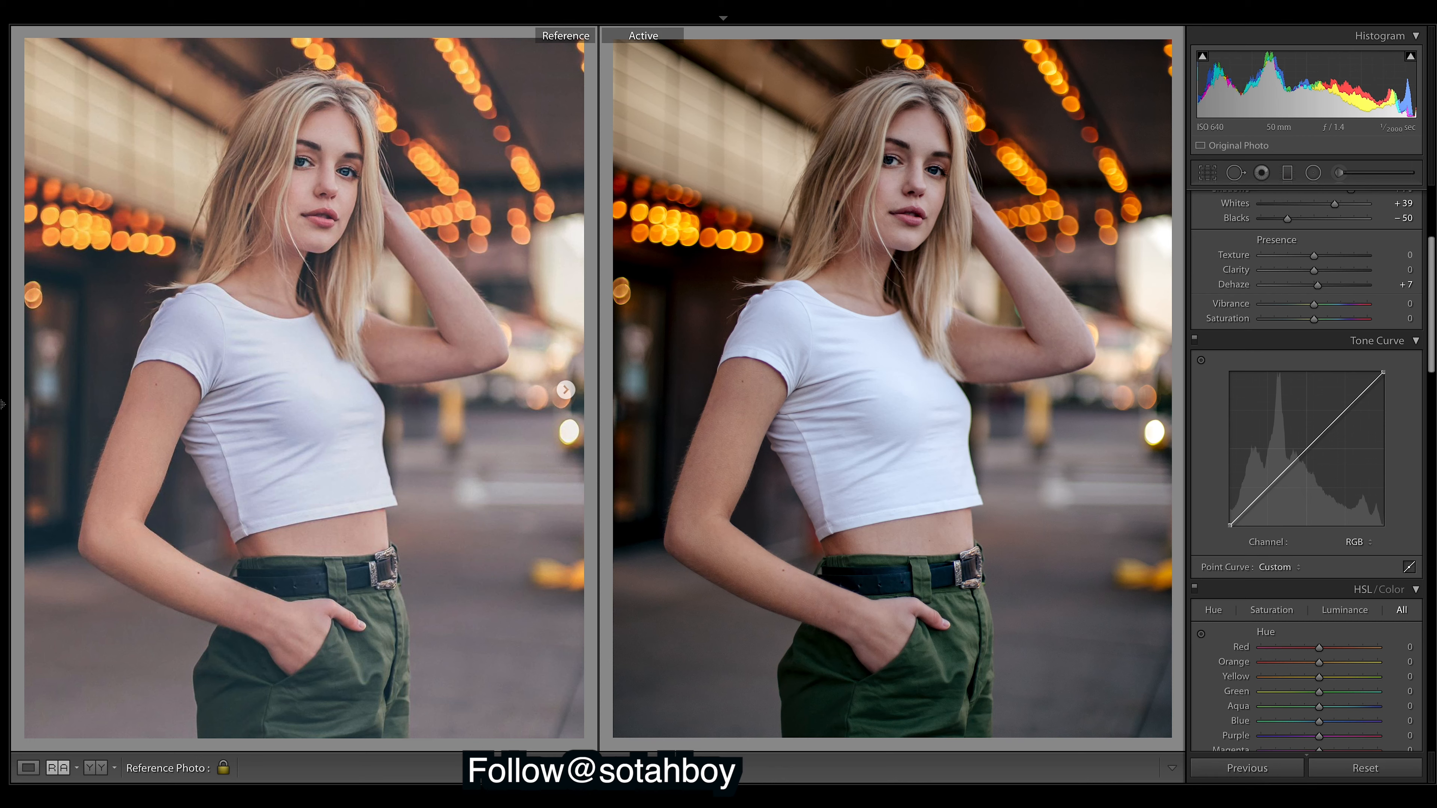
{"action": "key", "text": "ctrl+z"}
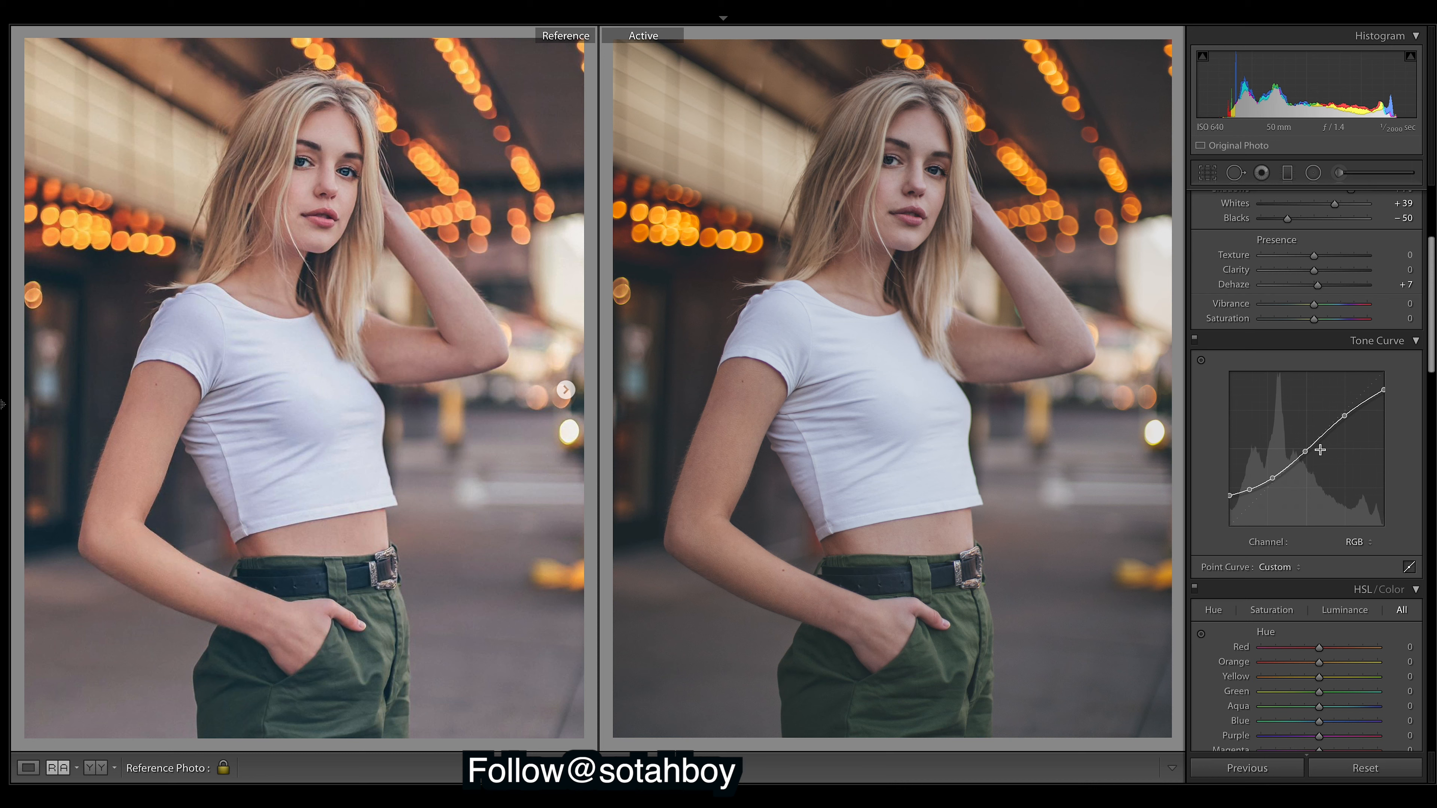
Step: Review the red, green and blue channels' tone curves one after another
{"action": "left_click", "coordinate": [1361, 542]}
{"action": "left_click", "coordinate": [1360, 552]}
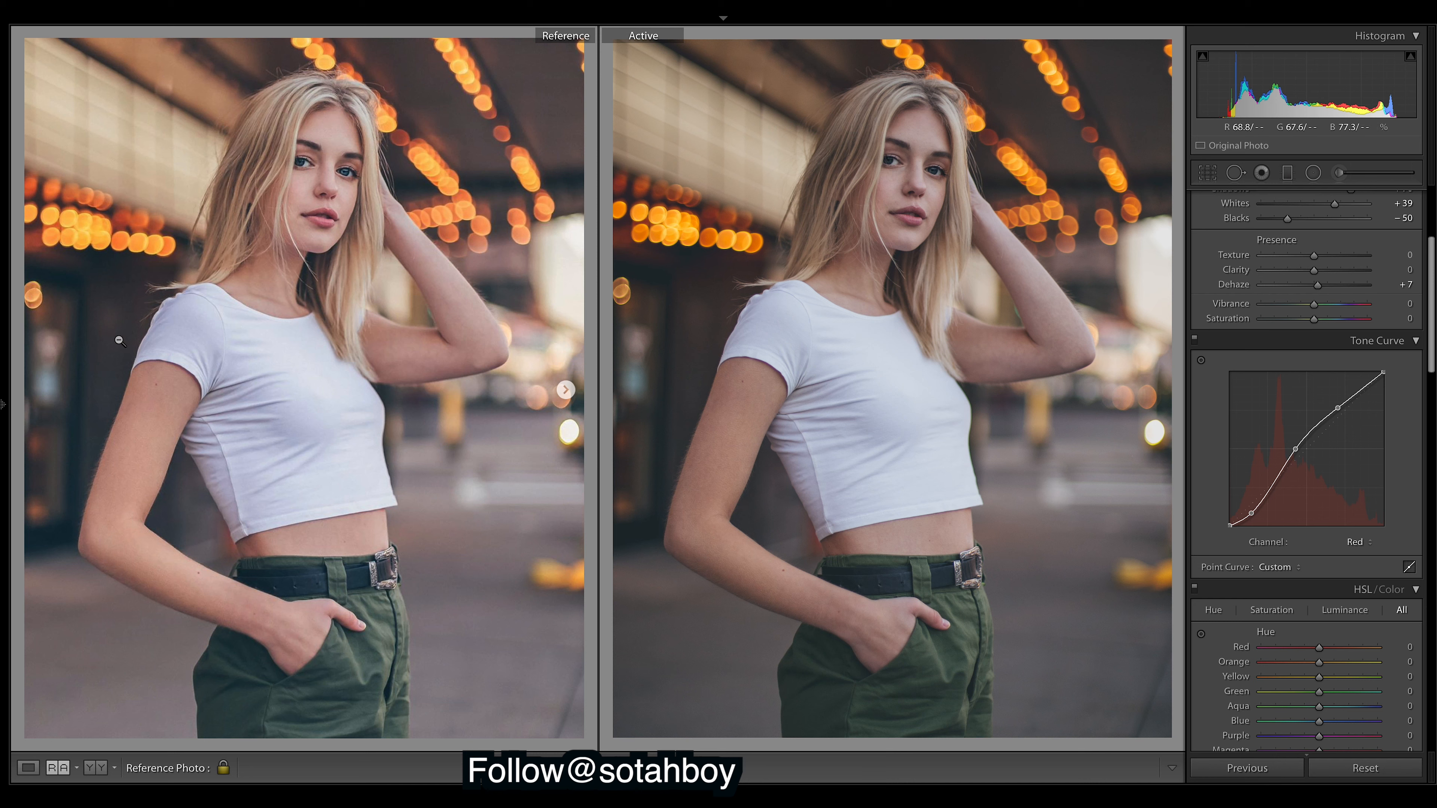
{"action": "left_click_drag", "start_coordinate": [1433, 266], "coordinate": [1432, 406]}
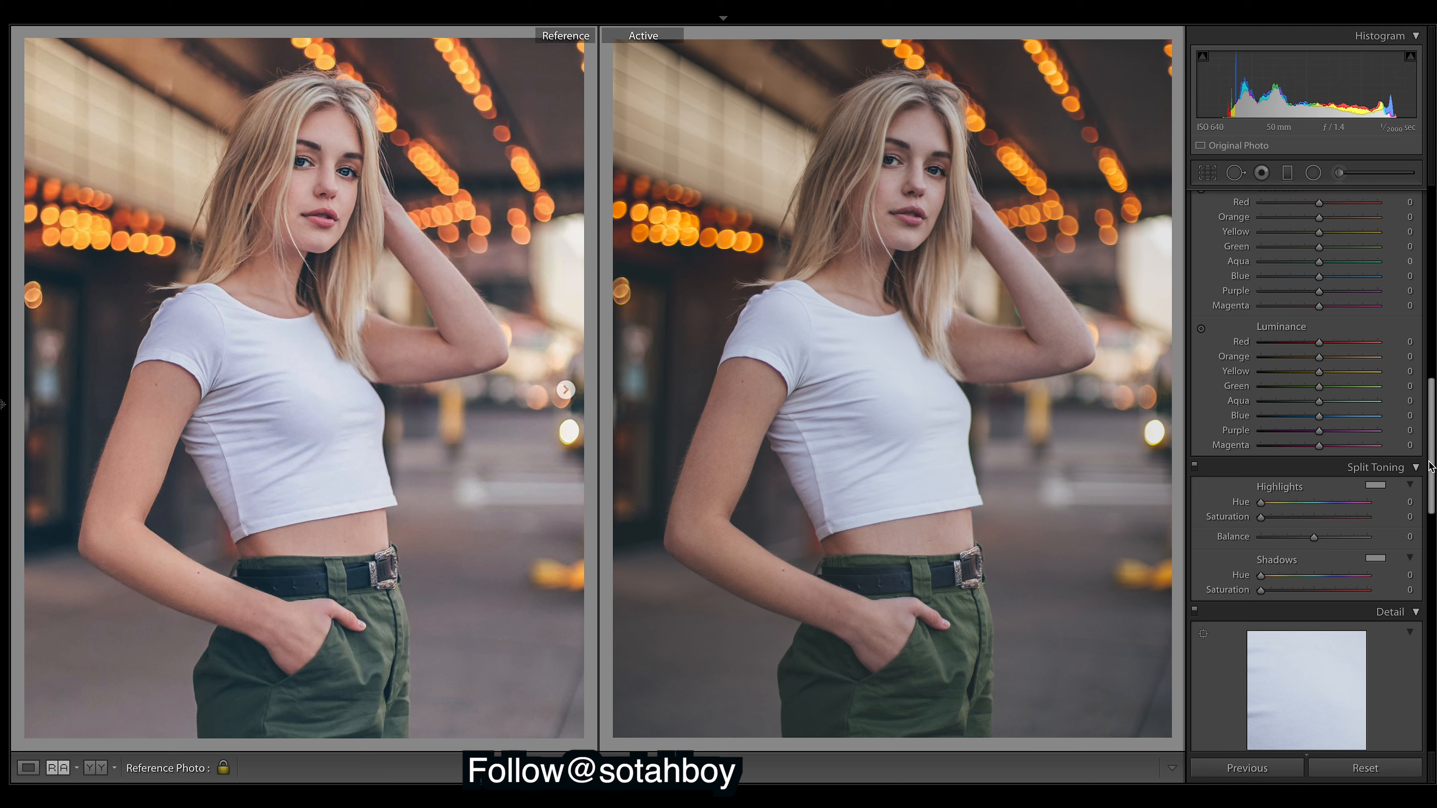
{"action": "scroll", "coordinate": [1299, 621], "scroll_direction": "up", "scroll_amount": 10}
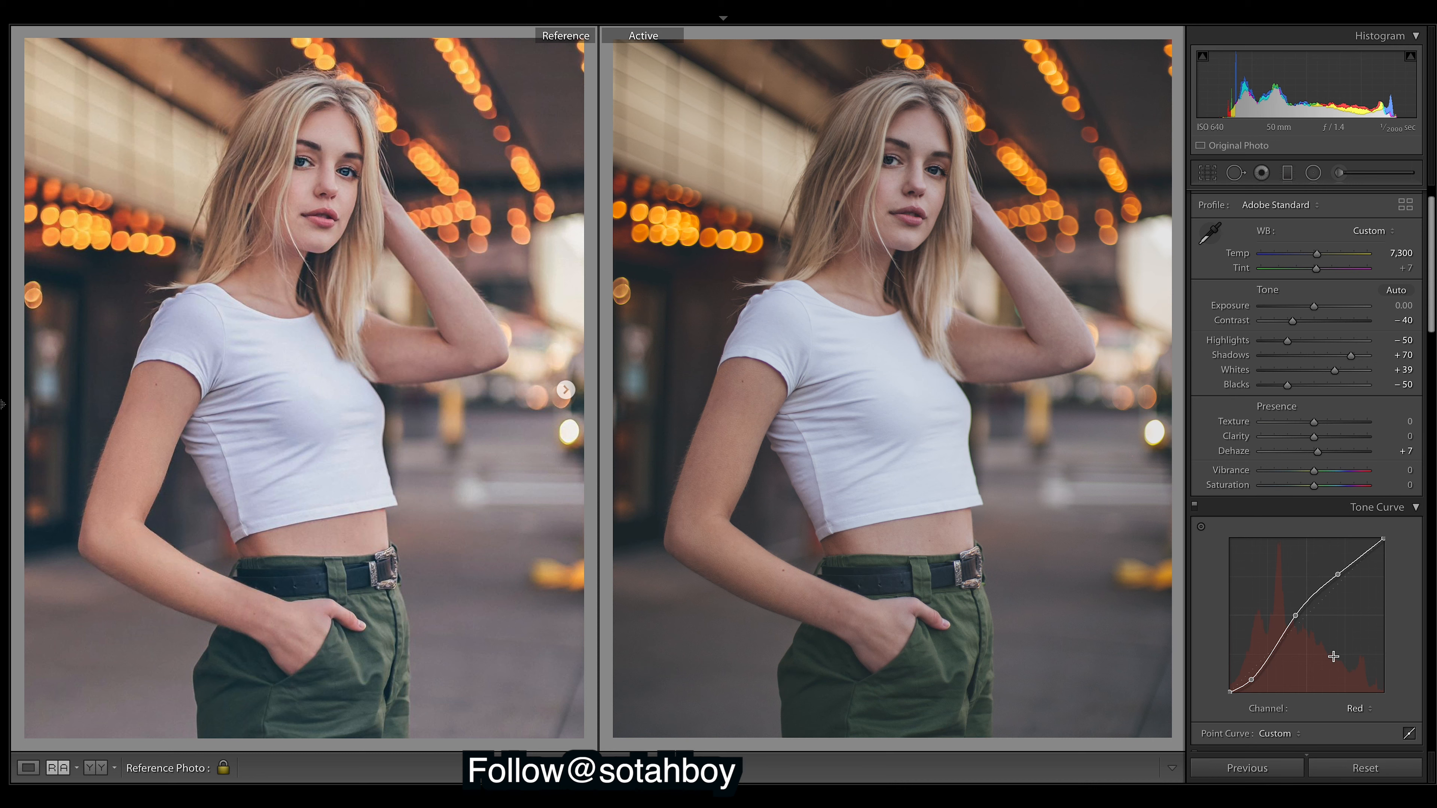
{"action": "left_click", "coordinate": [1357, 708]}
{"action": "left_click", "coordinate": [1360, 722]}
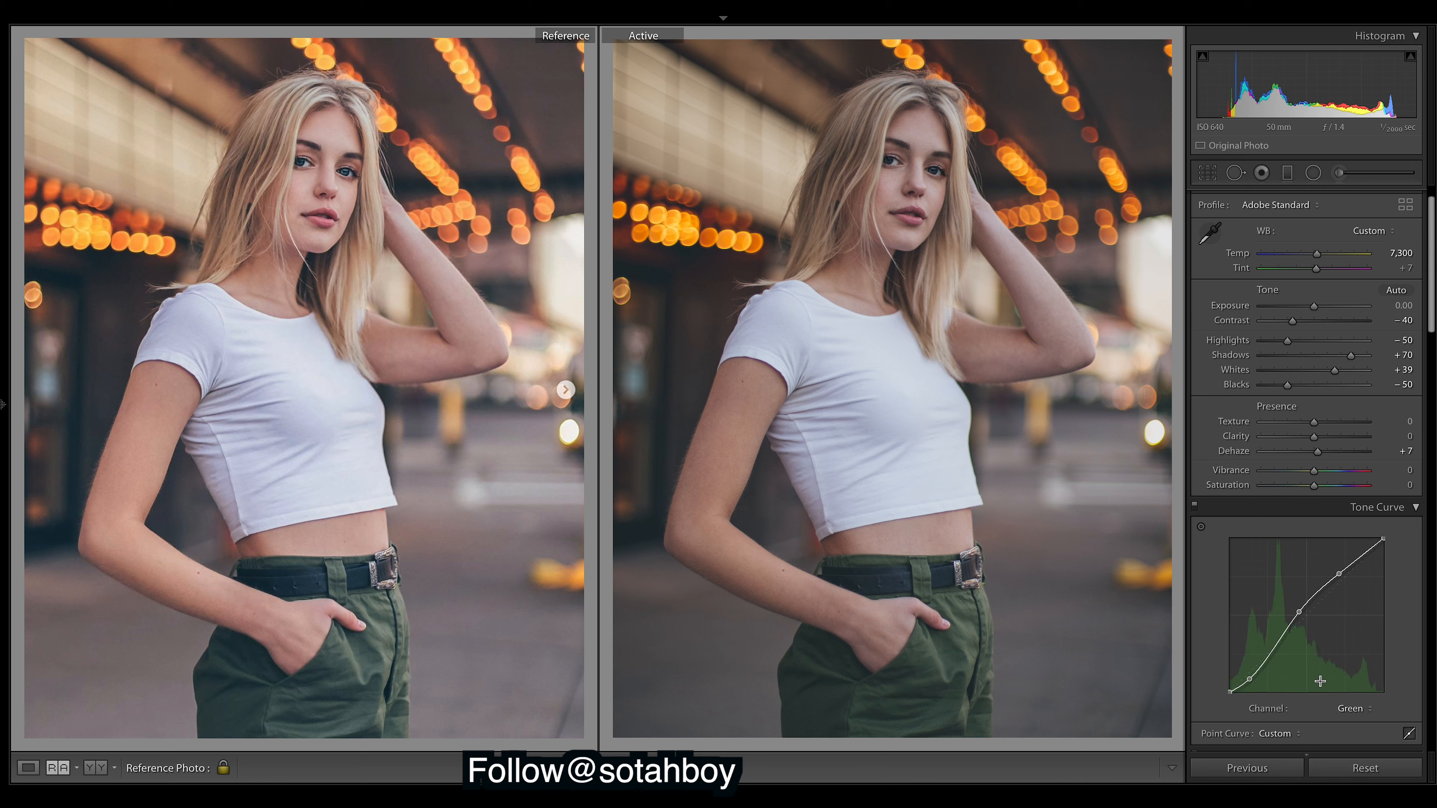
{"action": "left_click", "coordinate": [1357, 708]}
{"action": "left_click", "coordinate": [1360, 723]}
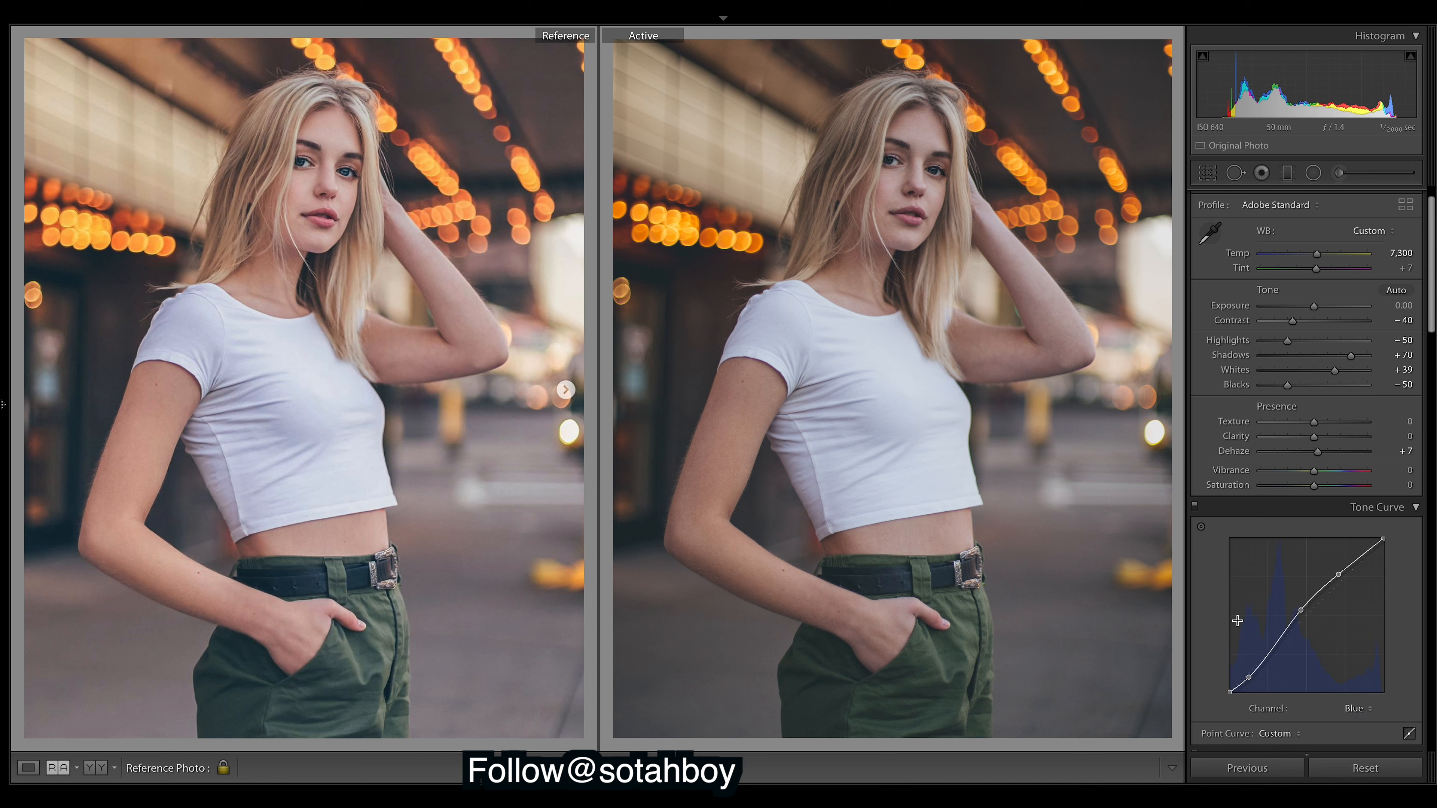
Step: Return to the RGB channel, flatten its tone curve to compare the look without it, and undo the flattening
{"action": "left_click", "coordinate": [1369, 708]}
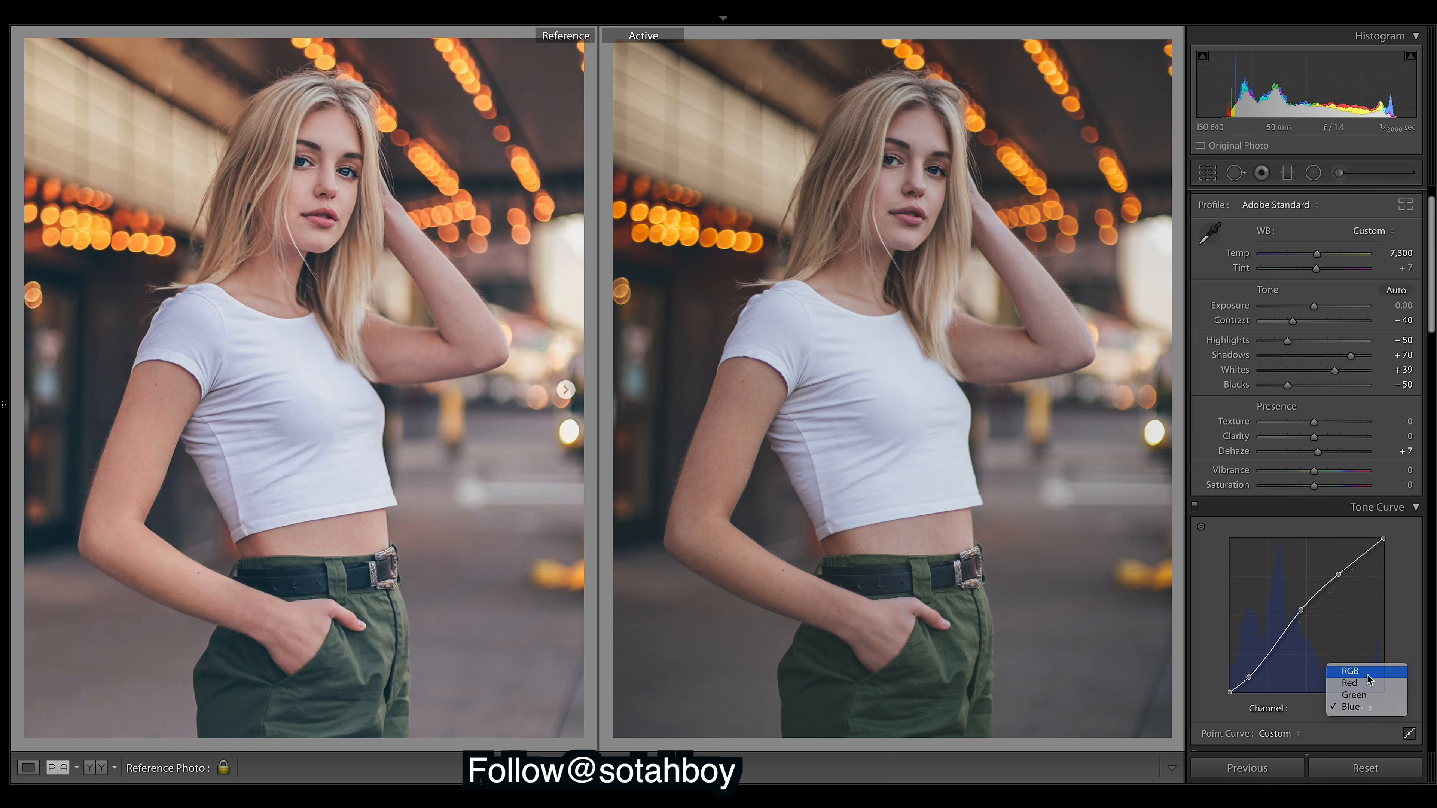
{"action": "left_click", "coordinate": [1367, 675]}
{"action": "right_click", "coordinate": [1349, 567]}
{"action": "left_click", "coordinate": [1405, 578]}
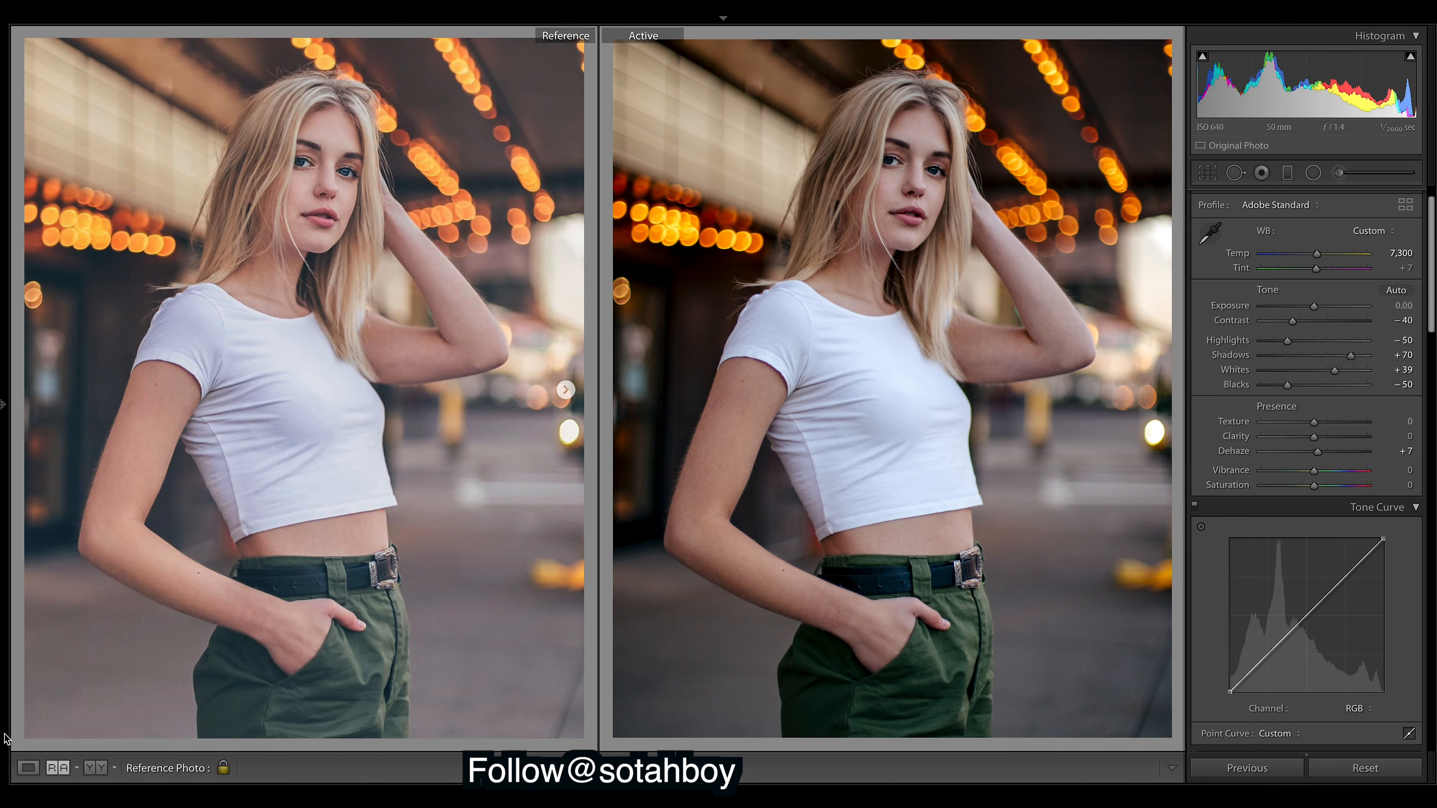
{"action": "key", "text": "ctrl+z"}
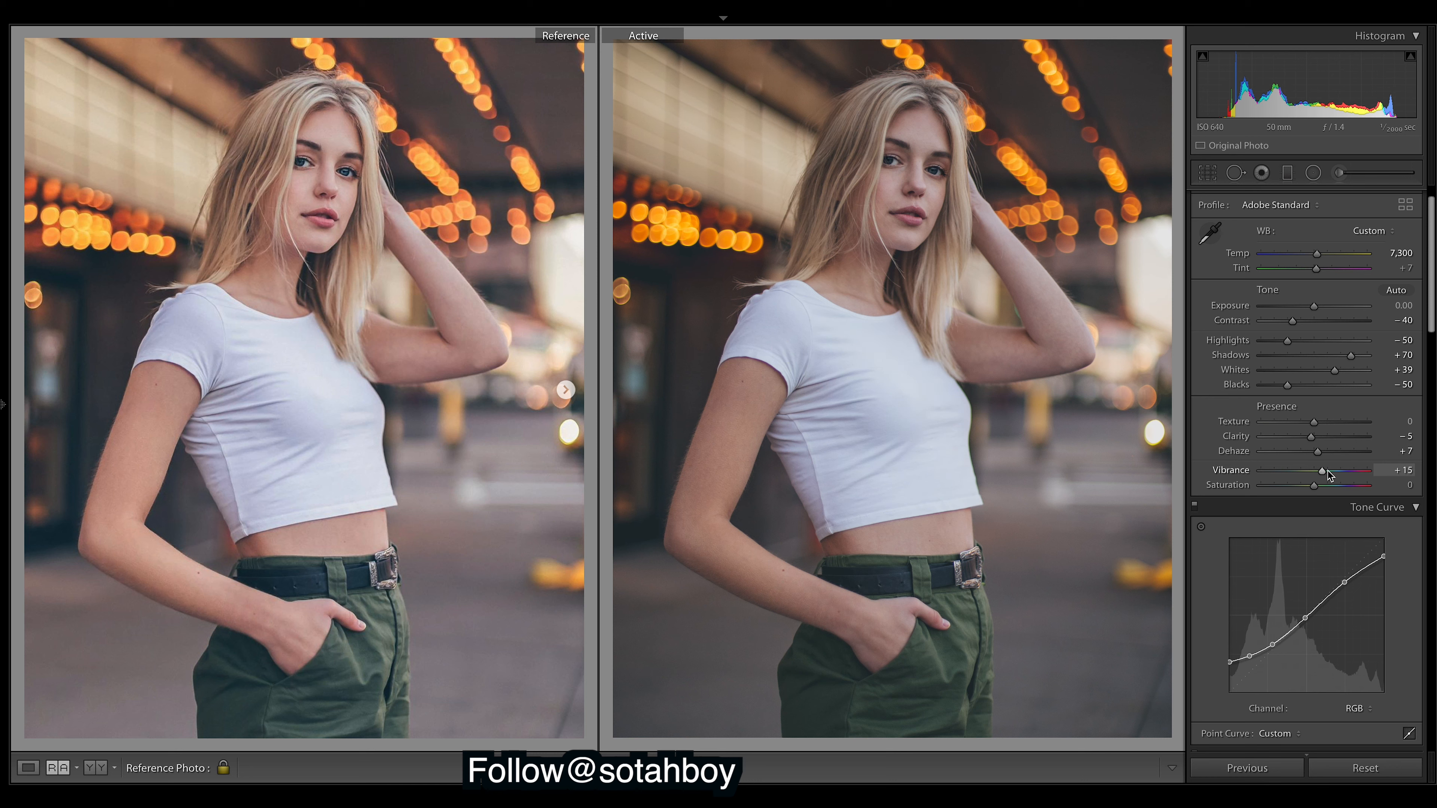
Step: Set Clarity to -5, Vibrance to +21 and Saturation to -9
{"action": "left_click_drag", "start_coordinate": [1330, 471], "coordinate": [1331, 471]}
{"action": "left_click_drag", "start_coordinate": [1311, 486], "coordinate": [1307, 485]}
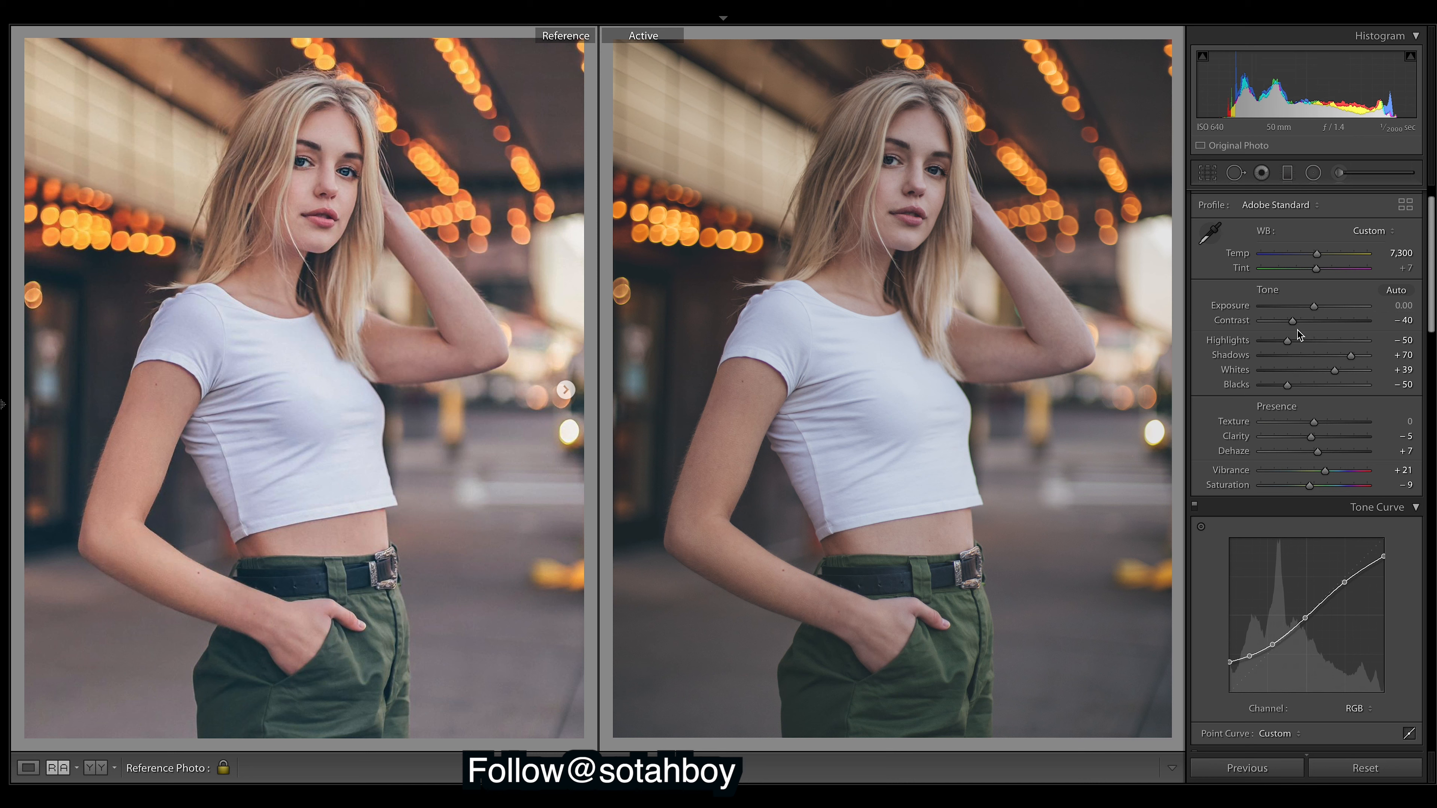
Step: Try fading the portrait with Contrast at -100 and Blacks at +68 or +100, and undo these changes
{"action": "left_click_drag", "start_coordinate": [1293, 325], "coordinate": [1260, 322]}
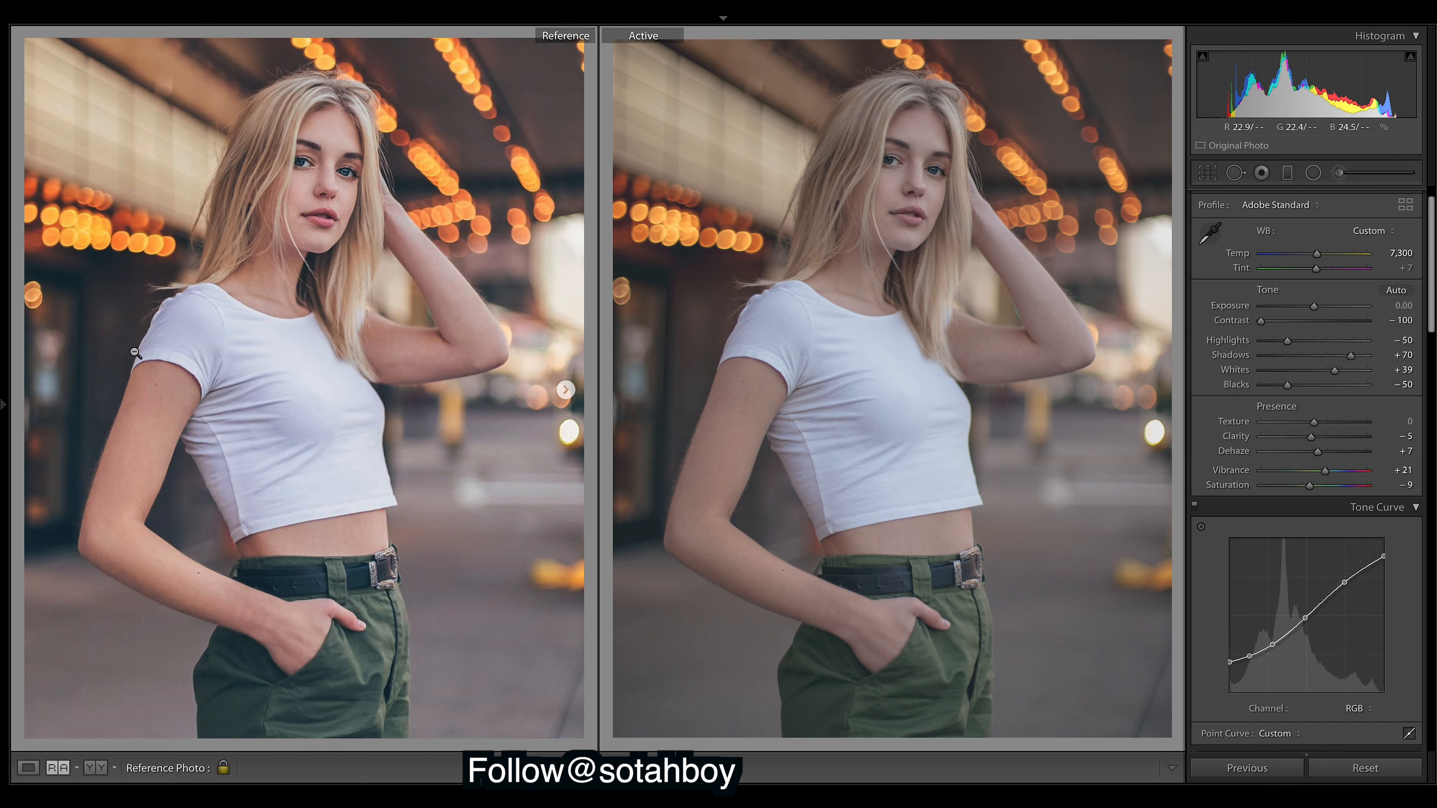
{"action": "left_click", "coordinate": [1350, 385]}
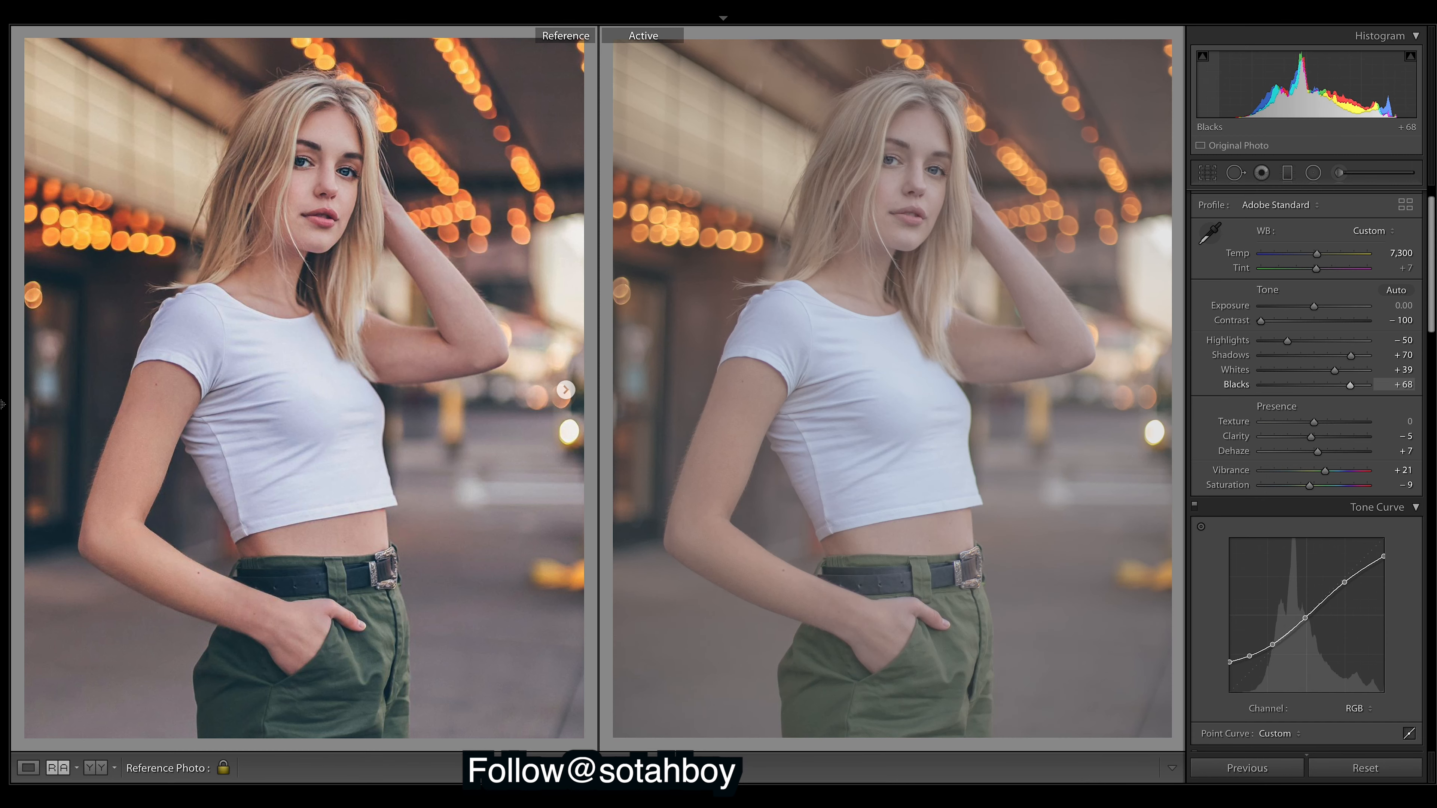
{"action": "key", "text": "ctrl+z"}
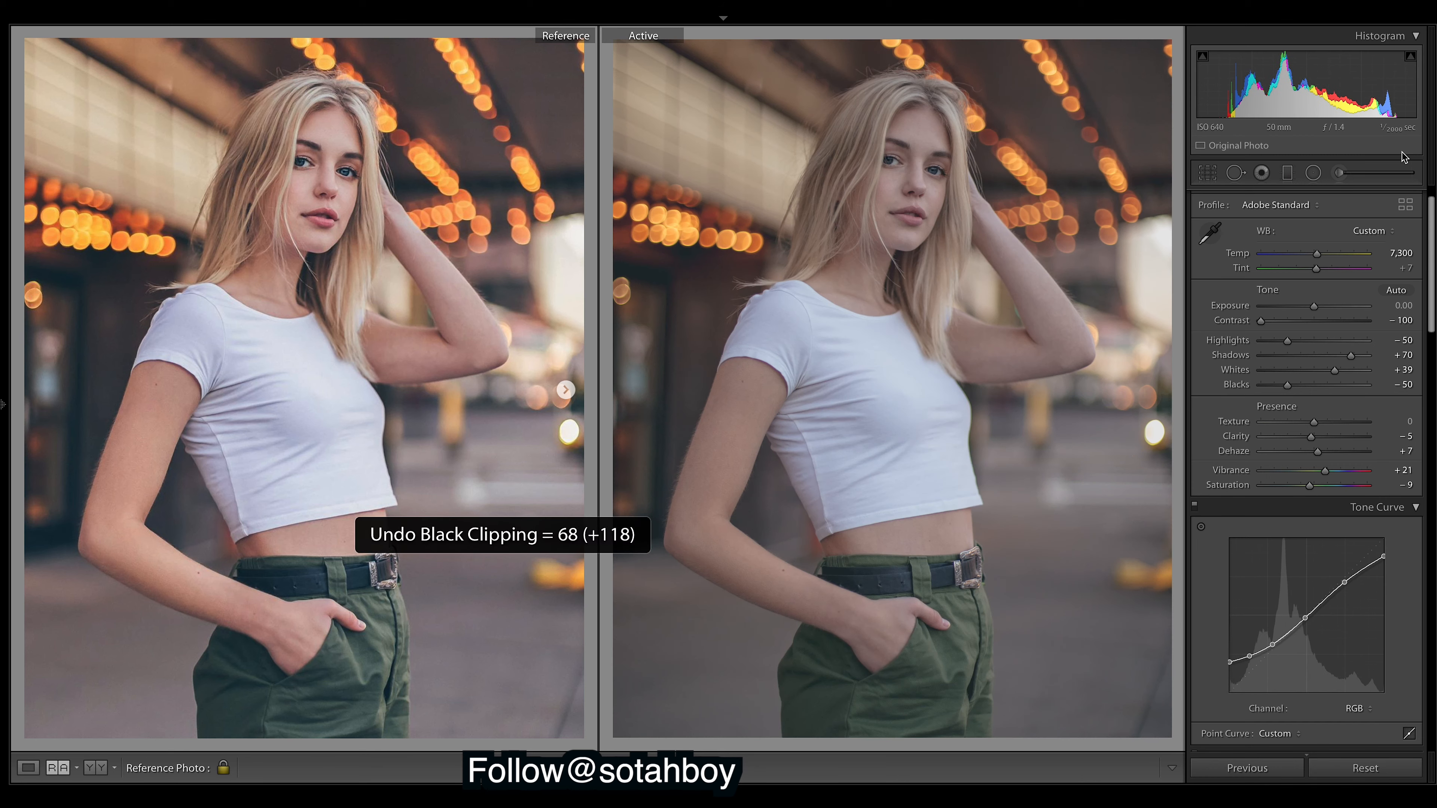
{"action": "key", "text": "ctrl+z"}
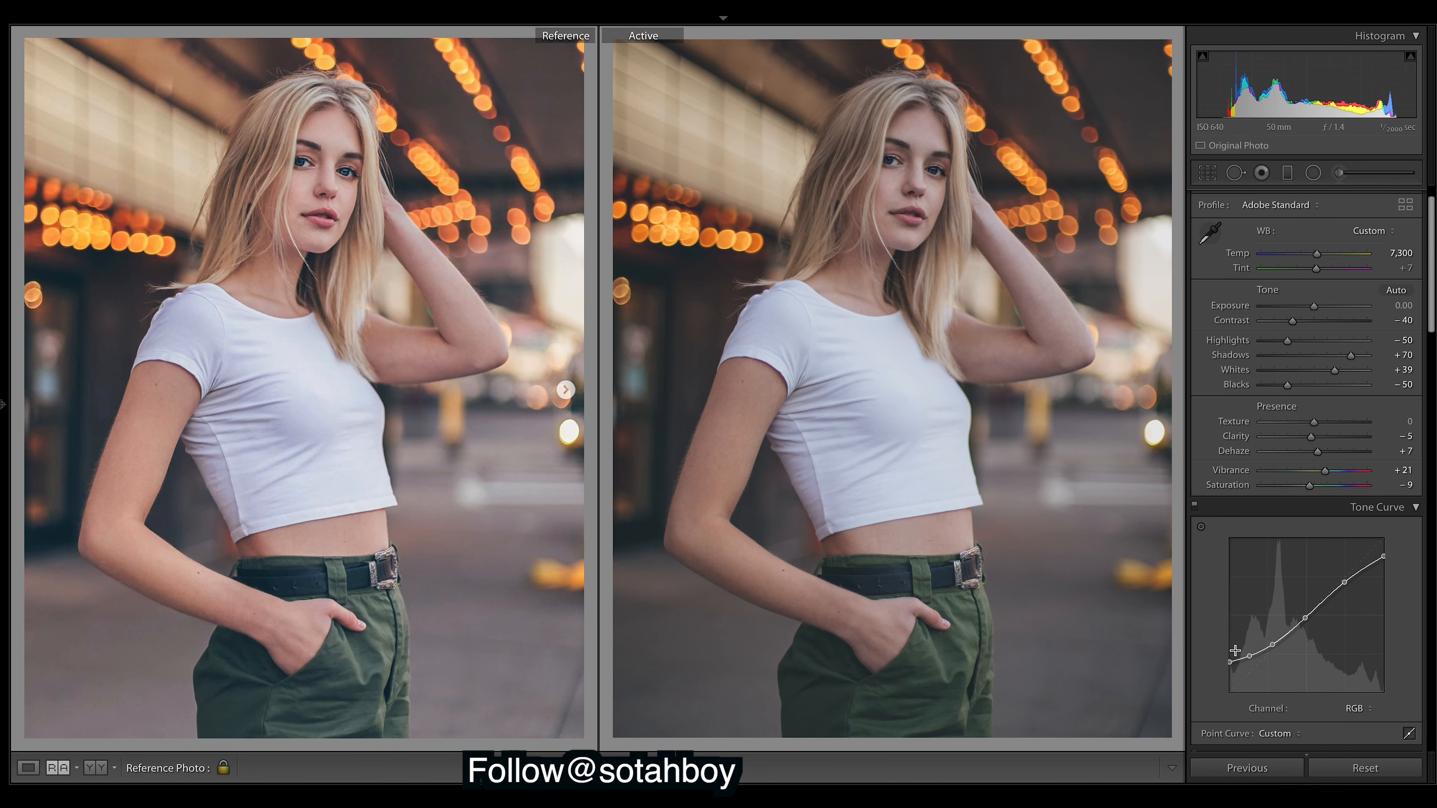
{"action": "left_click_drag", "start_coordinate": [1308, 385], "coordinate": [1374, 385]}
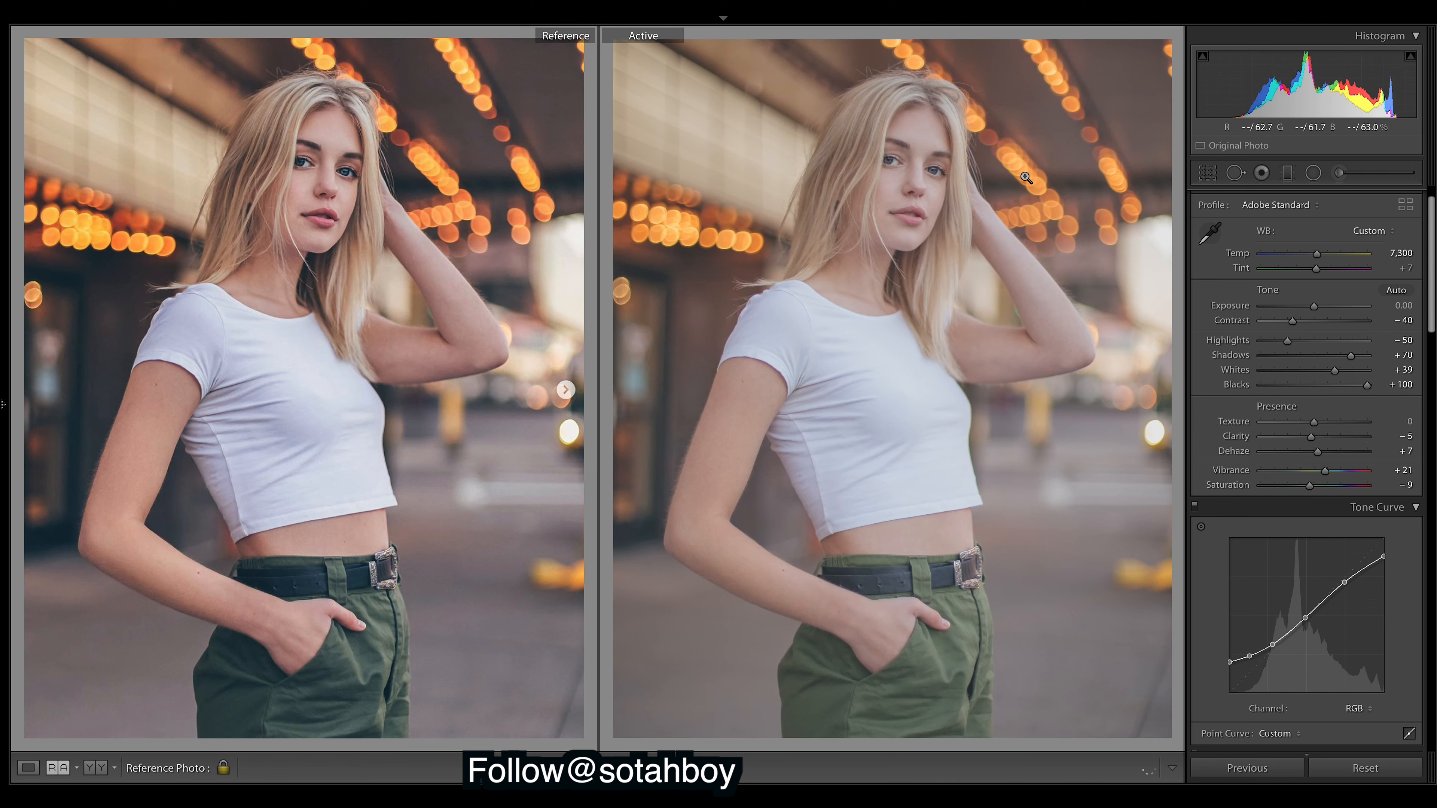
{"action": "key", "text": "ctrl+z"}
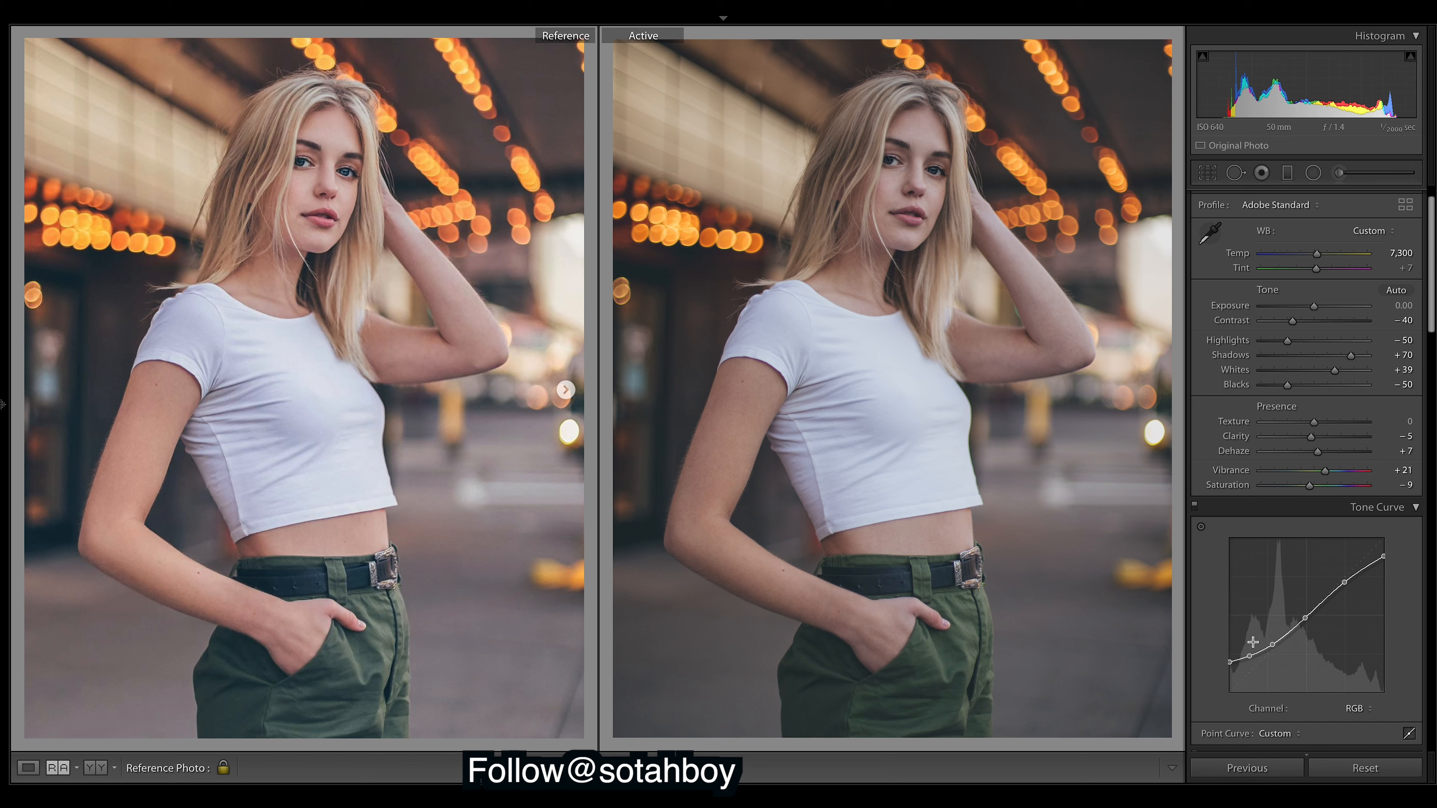
Step: Tint the highlights in Split Toning with Hue 12 and Saturation 9
{"action": "scroll", "coordinate": [1306, 472], "scroll_direction": "down", "scroll_amount": 5}
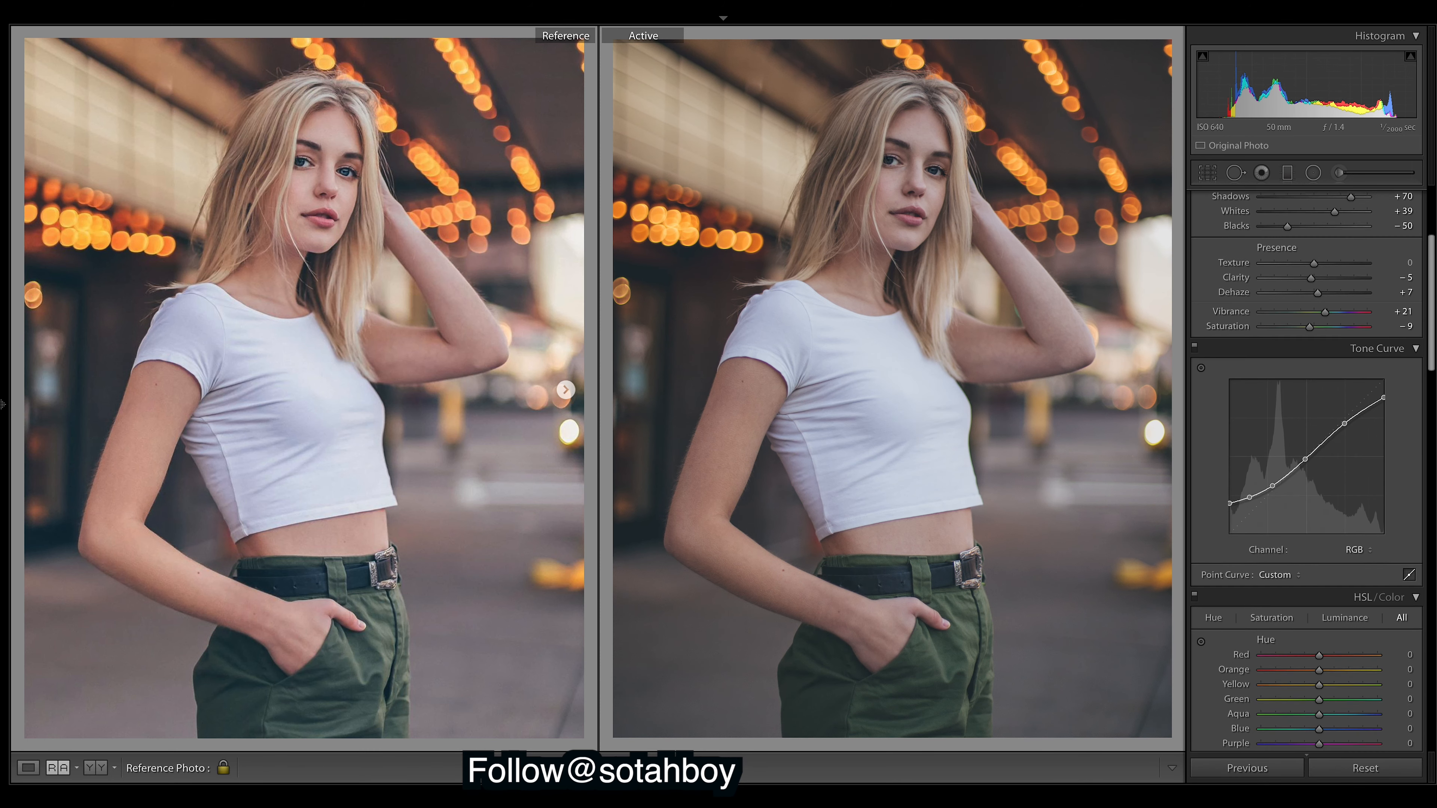
{"action": "scroll", "coordinate": [1305, 471], "scroll_direction": "down", "scroll_amount": 5}
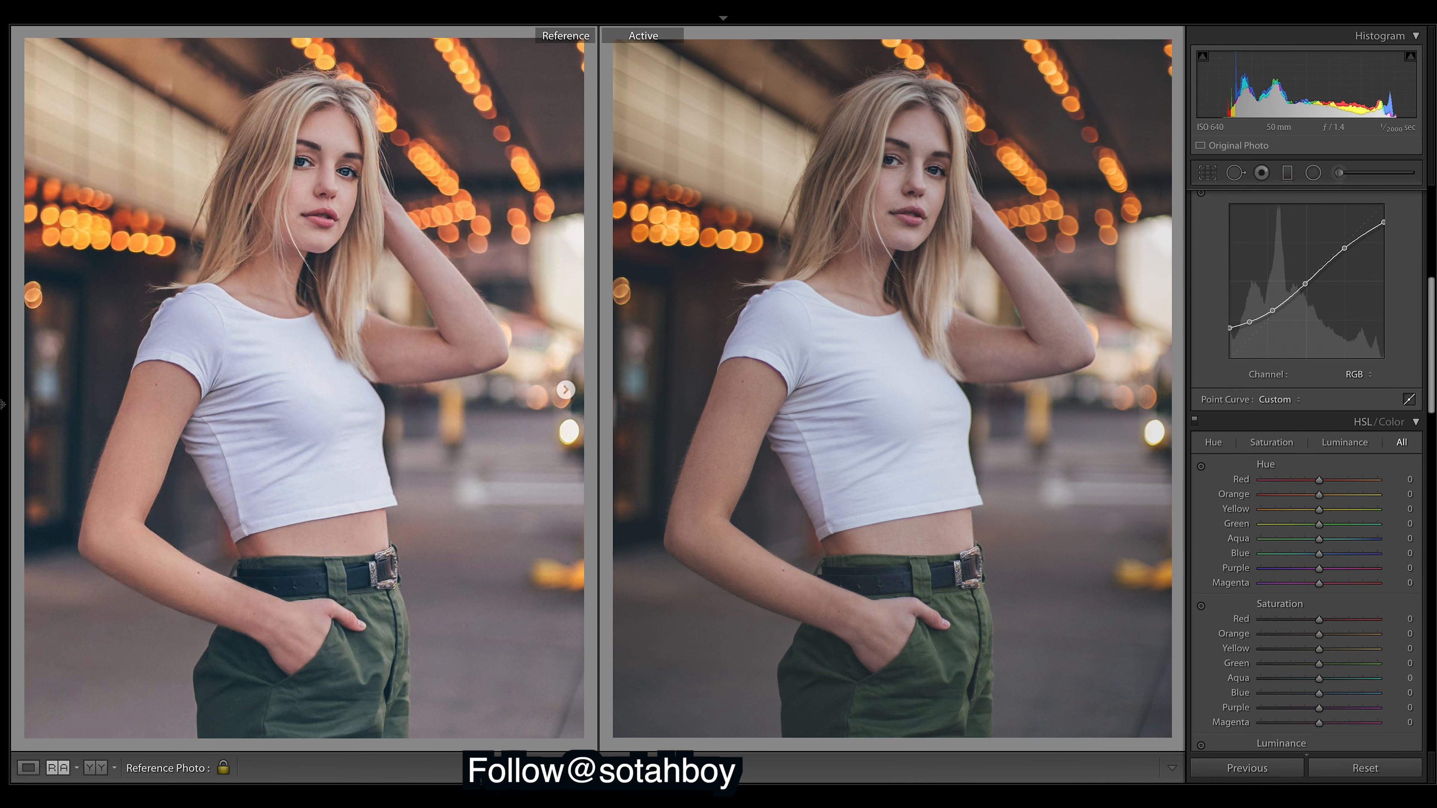
{"action": "scroll", "coordinate": [1305, 471], "scroll_direction": "down", "scroll_amount": 15}
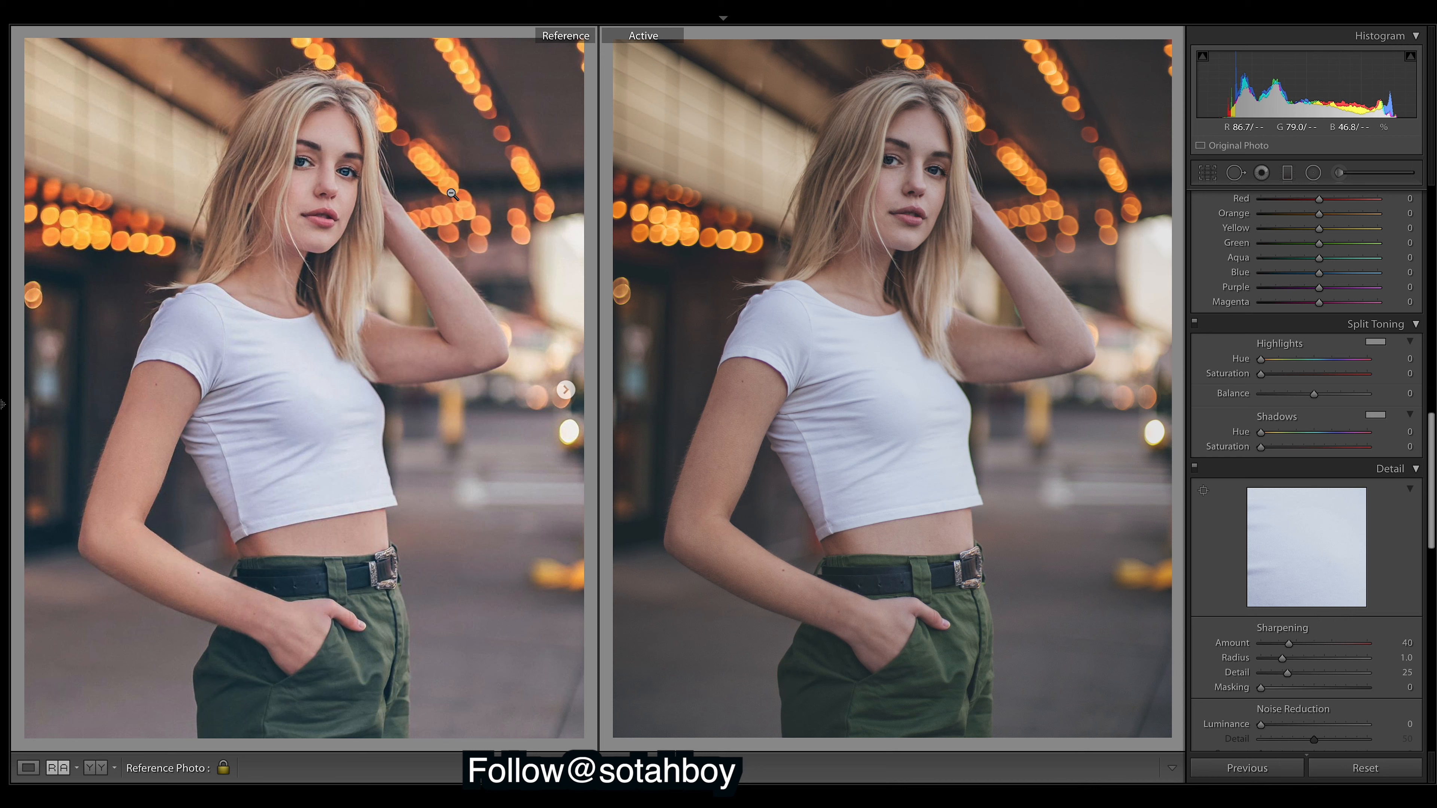
{"action": "left_click_drag", "start_coordinate": [1261, 360], "coordinate": [1275, 377]}
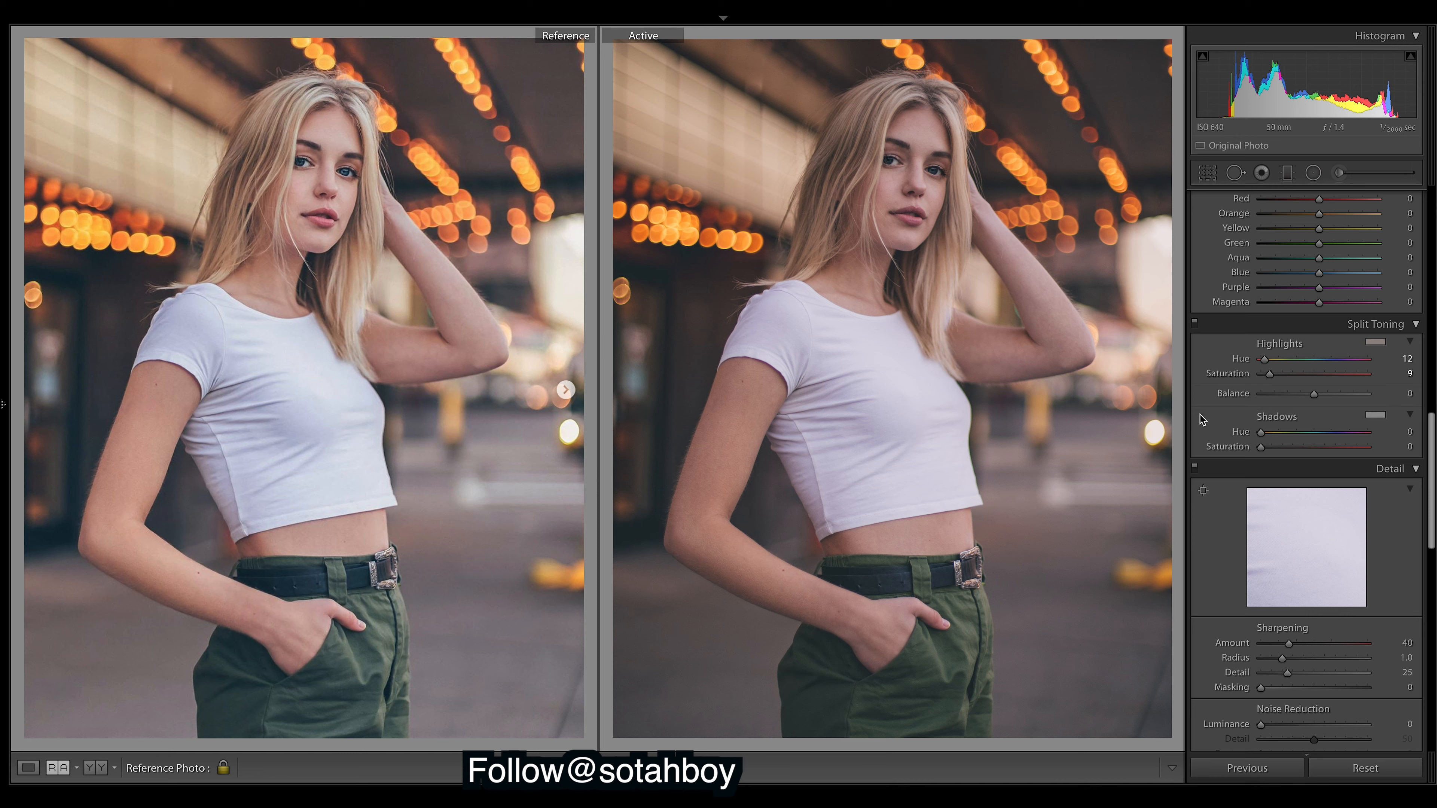
Step: Tint the shadows in Split Toning with Hue 200 and Saturation 13, and set the Balance to +10
{"action": "left_click_drag", "start_coordinate": [1260, 433], "coordinate": [1324, 447]}
{"action": "left_click_drag", "start_coordinate": [1320, 435], "coordinate": [1321, 435]}
{"action": "left_click_drag", "start_coordinate": [1268, 374], "coordinate": [1257, 376]}
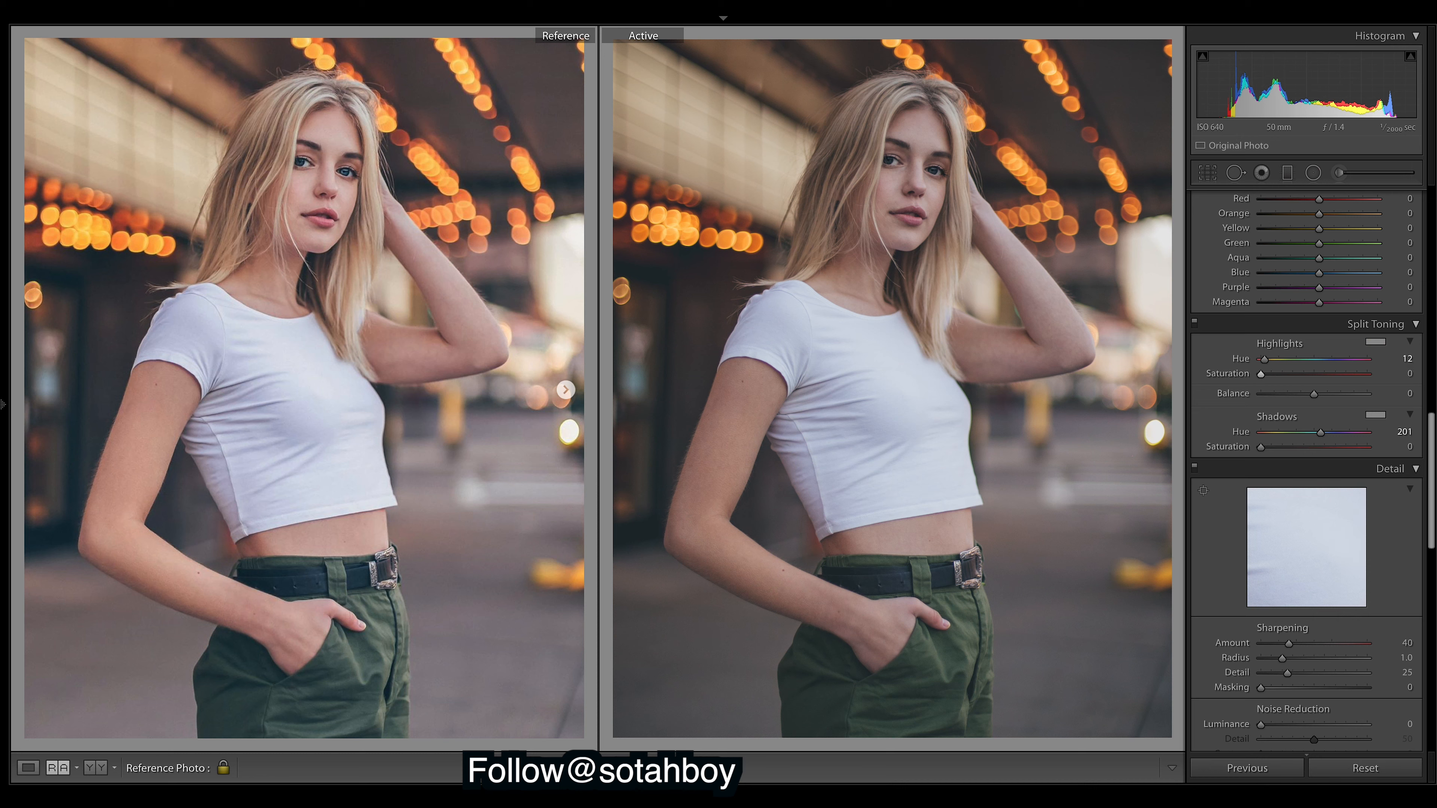
{"action": "key", "text": "ctrl+z"}
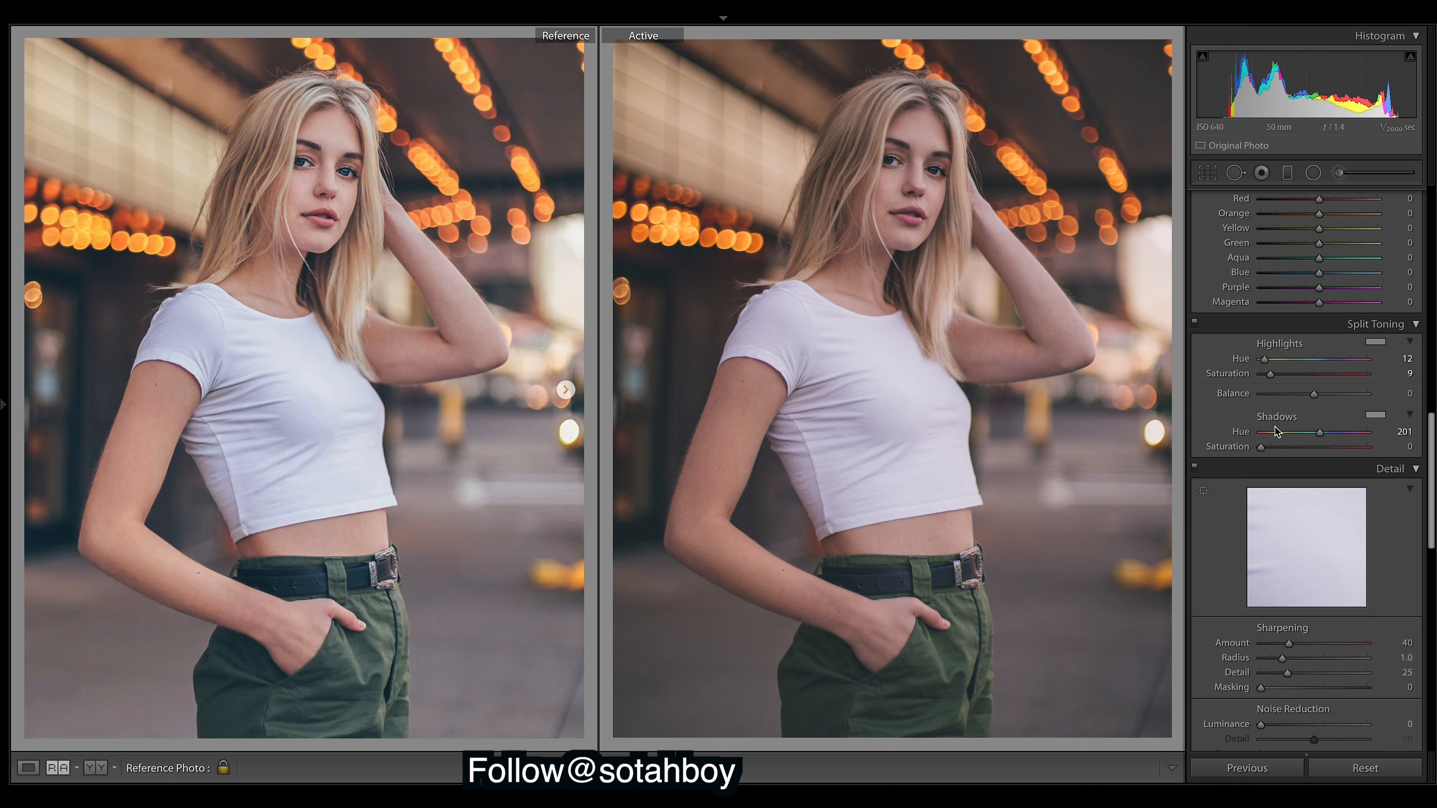
{"action": "left_click_drag", "start_coordinate": [1264, 451], "coordinate": [1271, 452]}
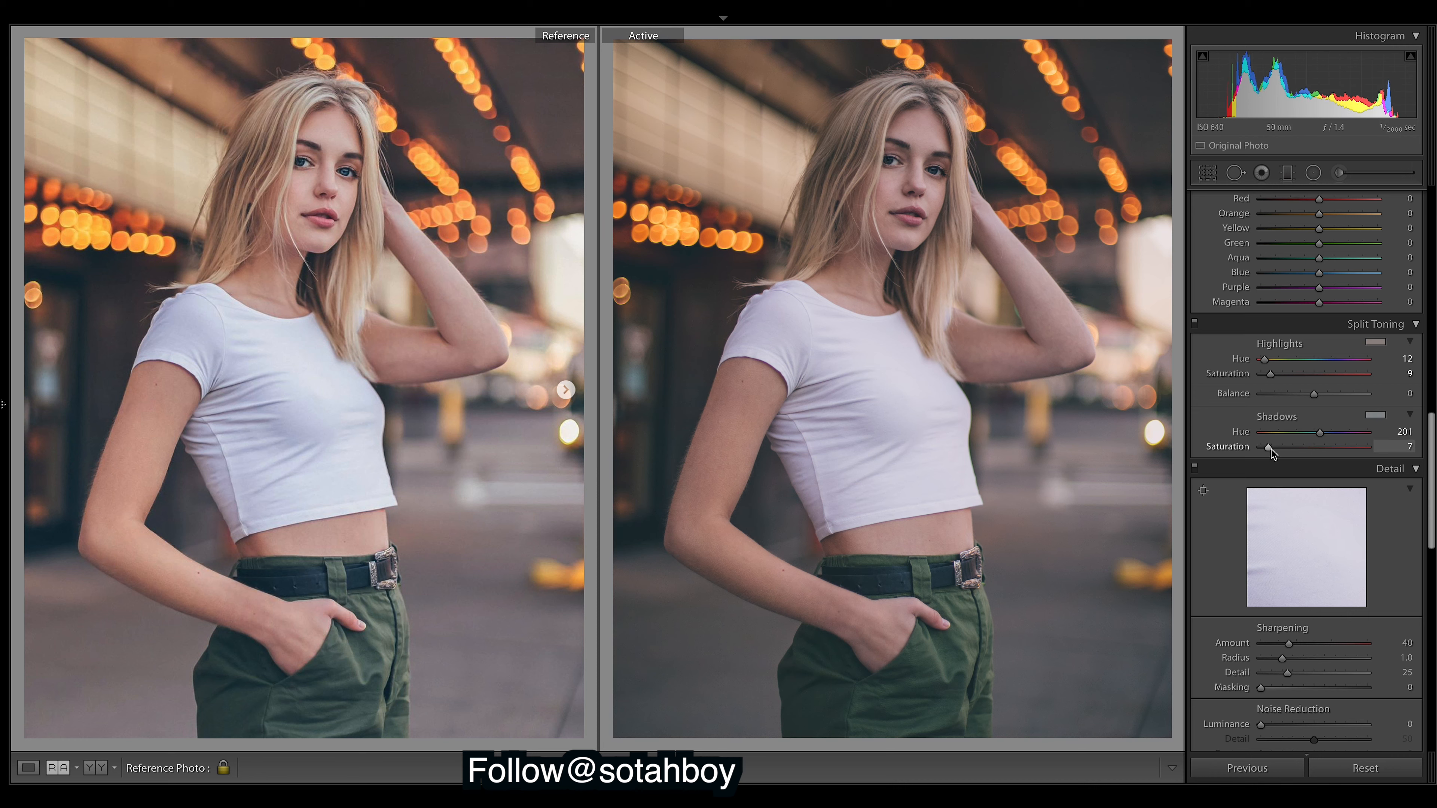
{"action": "left_click_drag", "start_coordinate": [1271, 449], "coordinate": [1278, 454]}
{"action": "left_click_drag", "start_coordinate": [1276, 453], "coordinate": [1320, 435]}
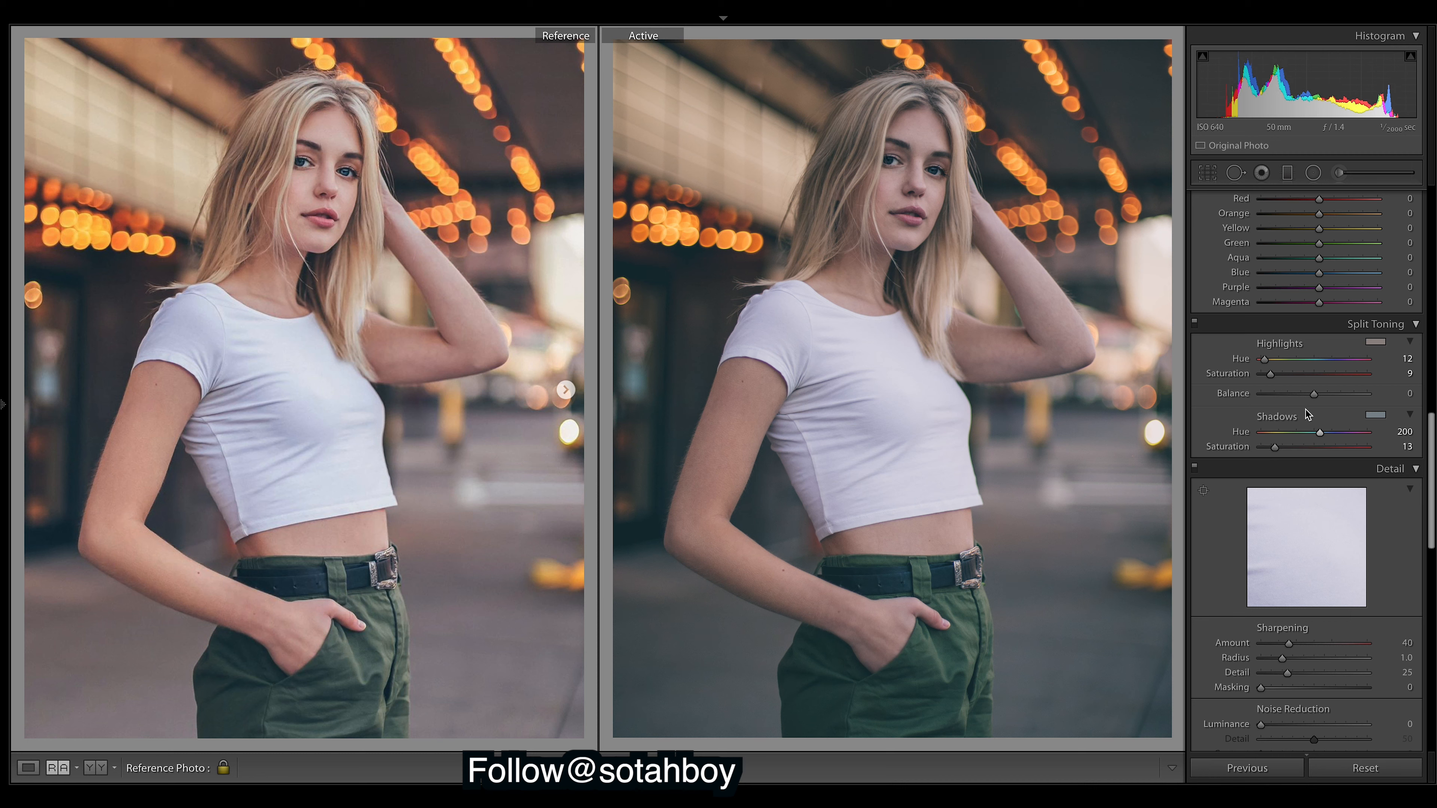
{"action": "mouse_move", "coordinate": [1314, 396]}
{"action": "left_mouse_down"}
{"action": "mouse_move", "coordinate": [1335, 400]}
{"action": "mouse_move", "coordinate": [1322, 396]}
{"action": "left_mouse_up"}
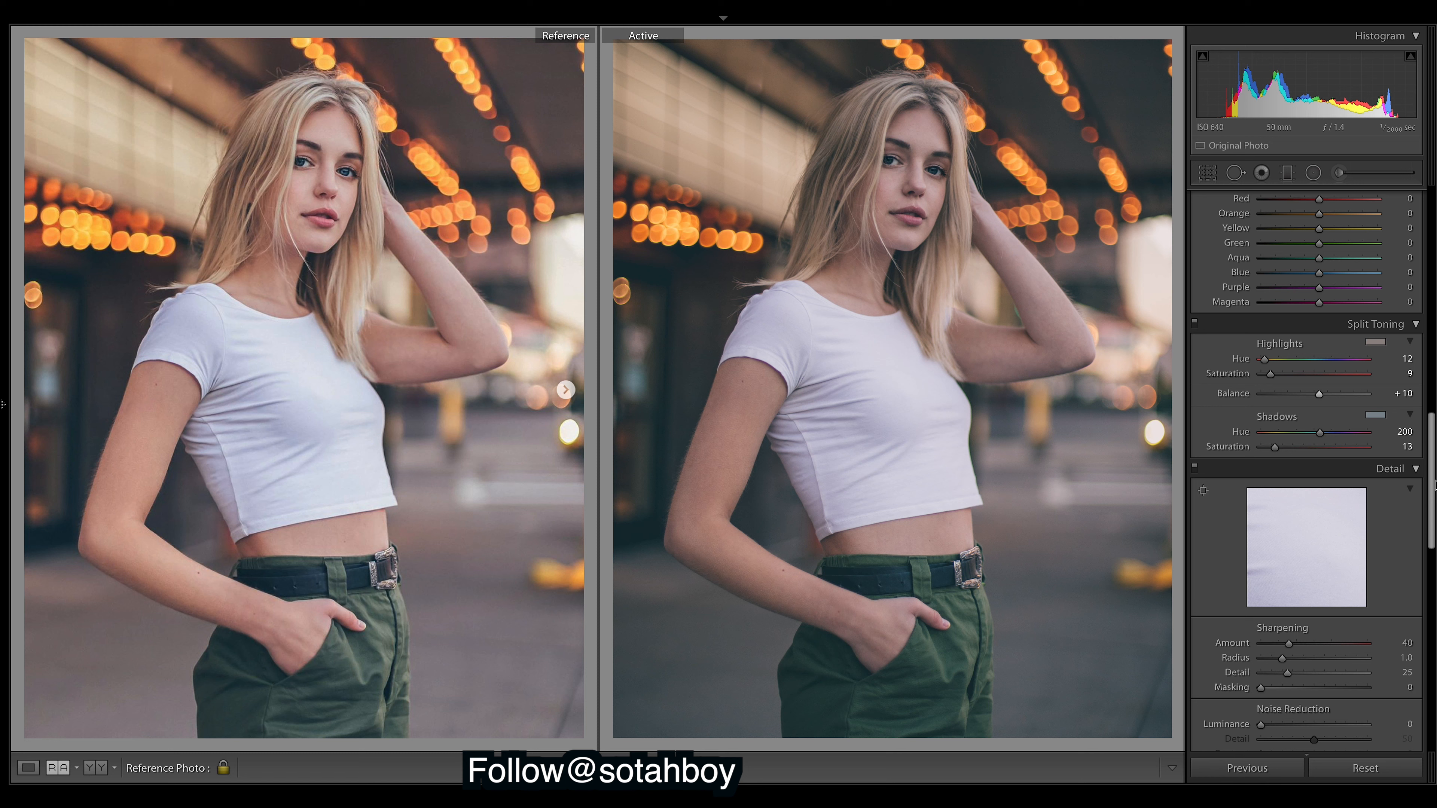
Step: Enable the lens profile corrections and toggle them to compare the portrait with and without correction
{"action": "scroll", "coordinate": [1434, 484], "scroll_direction": "up", "scroll_amount": 10}
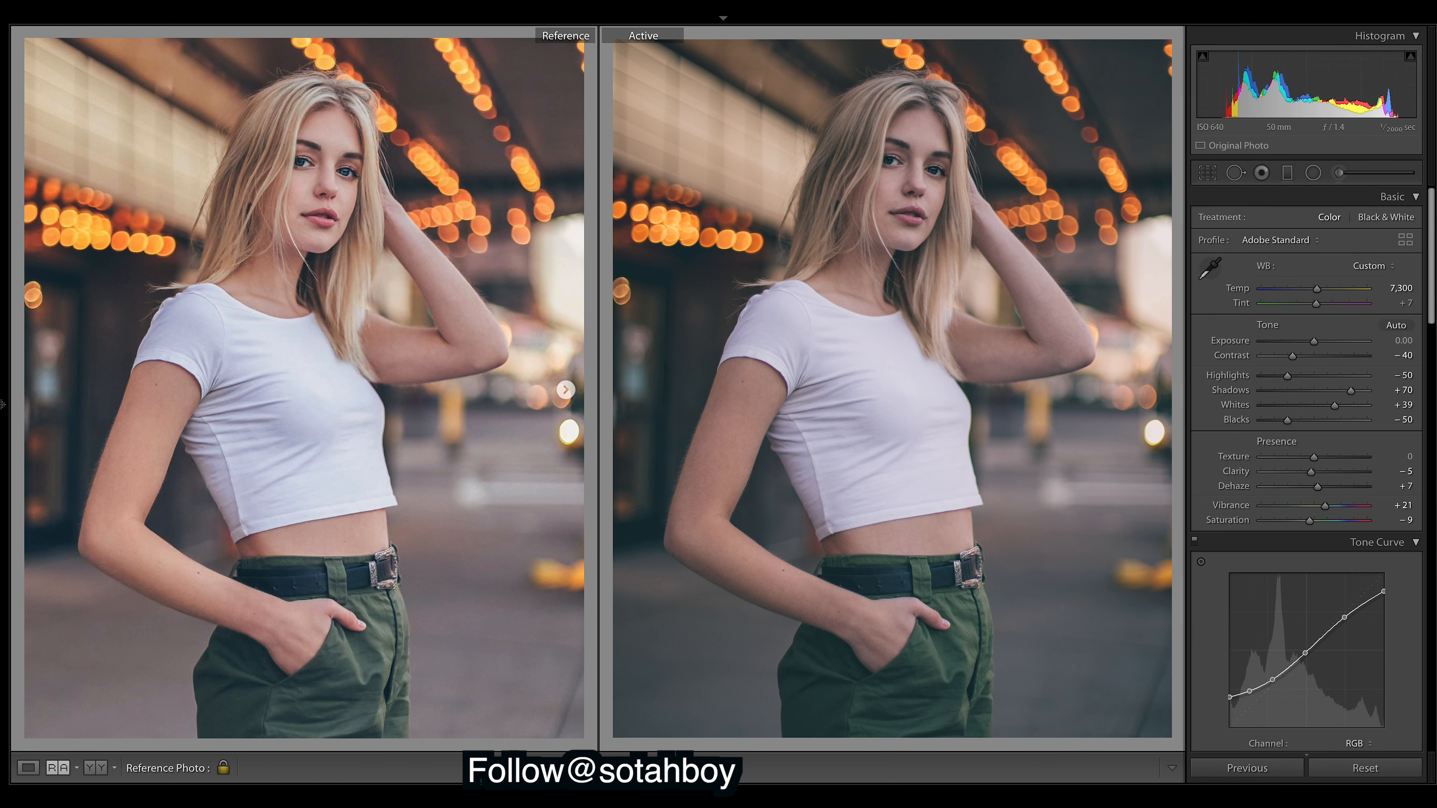
{"action": "scroll", "coordinate": [1306, 470], "scroll_direction": "down", "scroll_amount": 15}
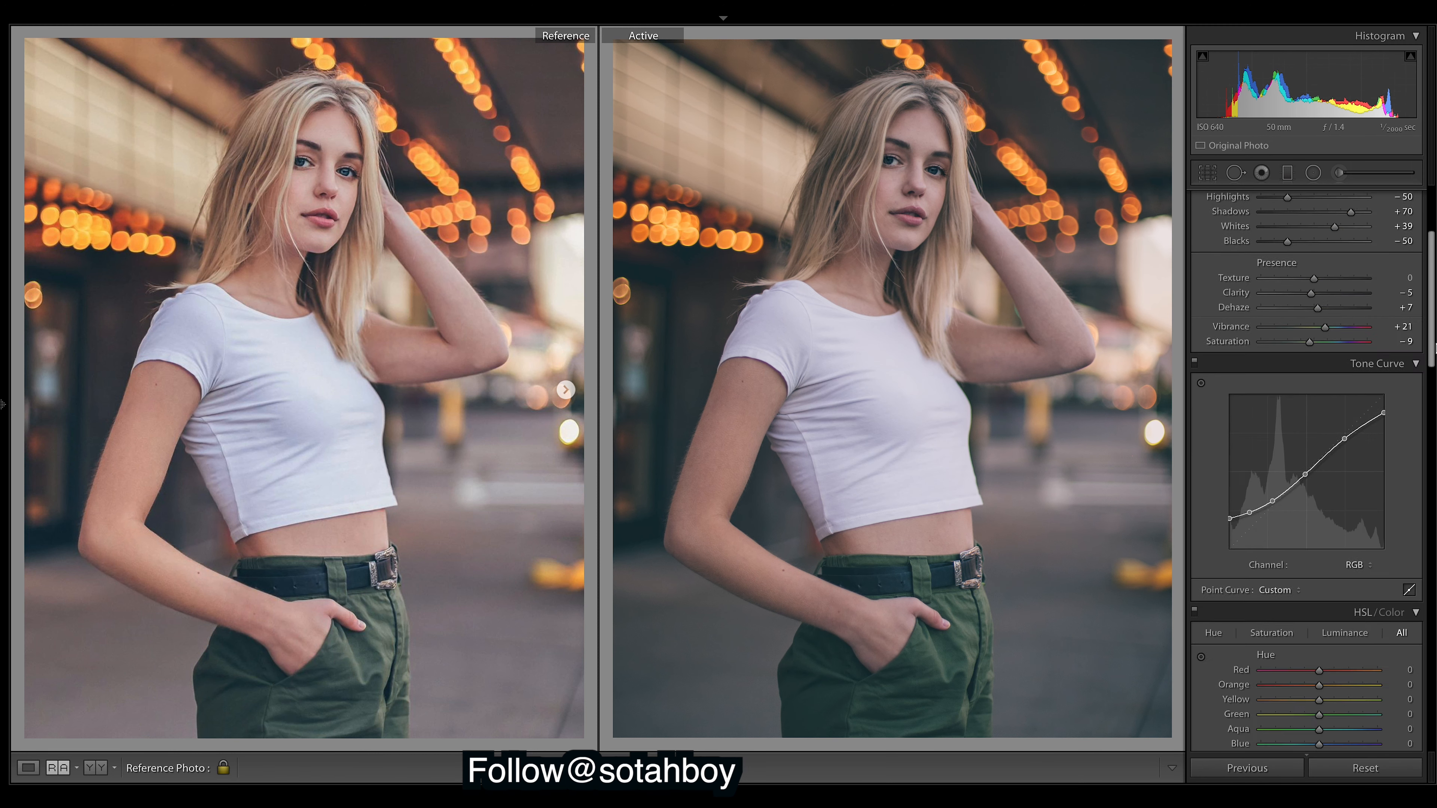
{"action": "scroll", "coordinate": [1307, 453], "scroll_direction": "up", "scroll_amount": 8}
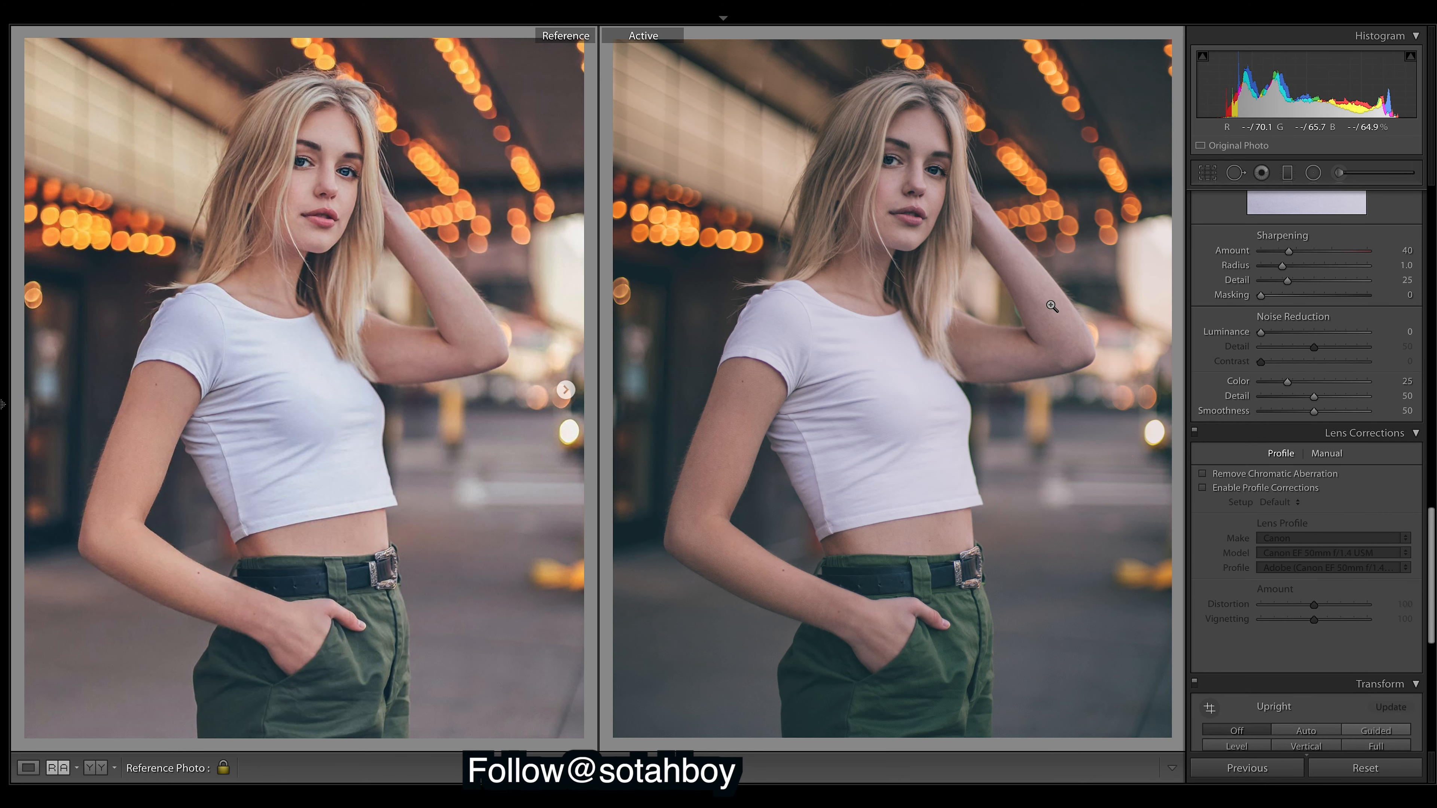
{"action": "left_click", "coordinate": [1203, 488]}
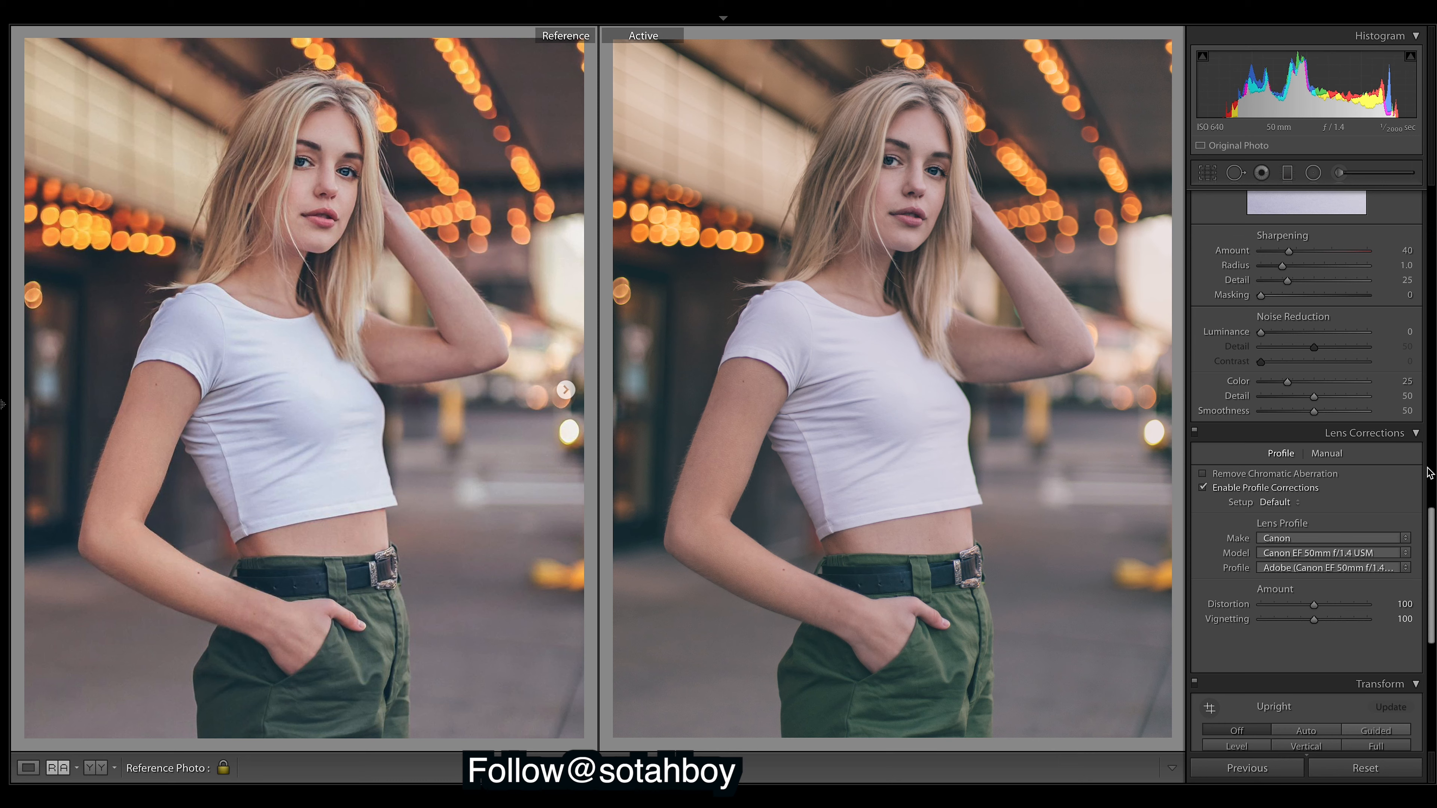
{"action": "left_click_drag", "start_coordinate": [1429, 560], "coordinate": [1432, 631]}
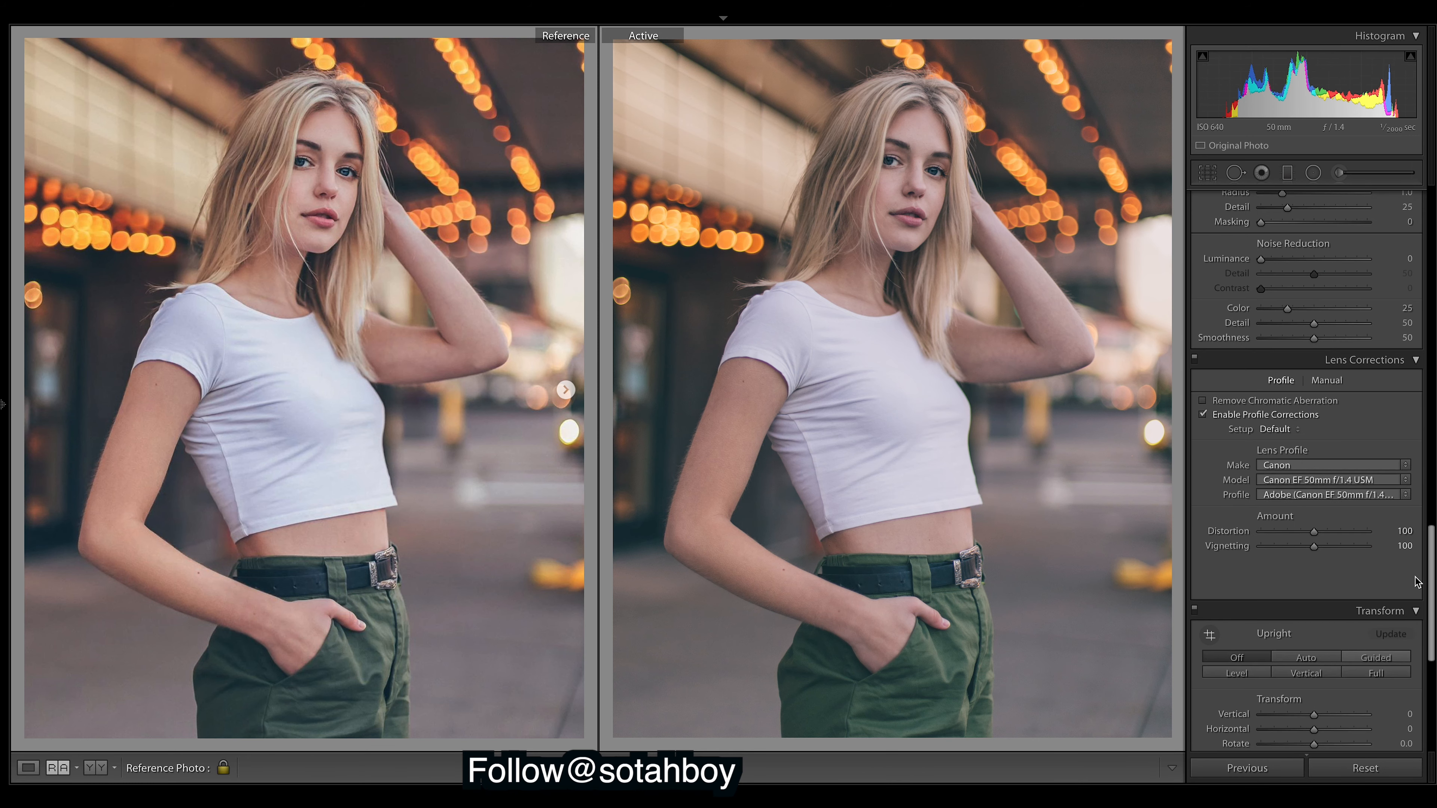
{"action": "left_click", "coordinate": [1210, 422]}
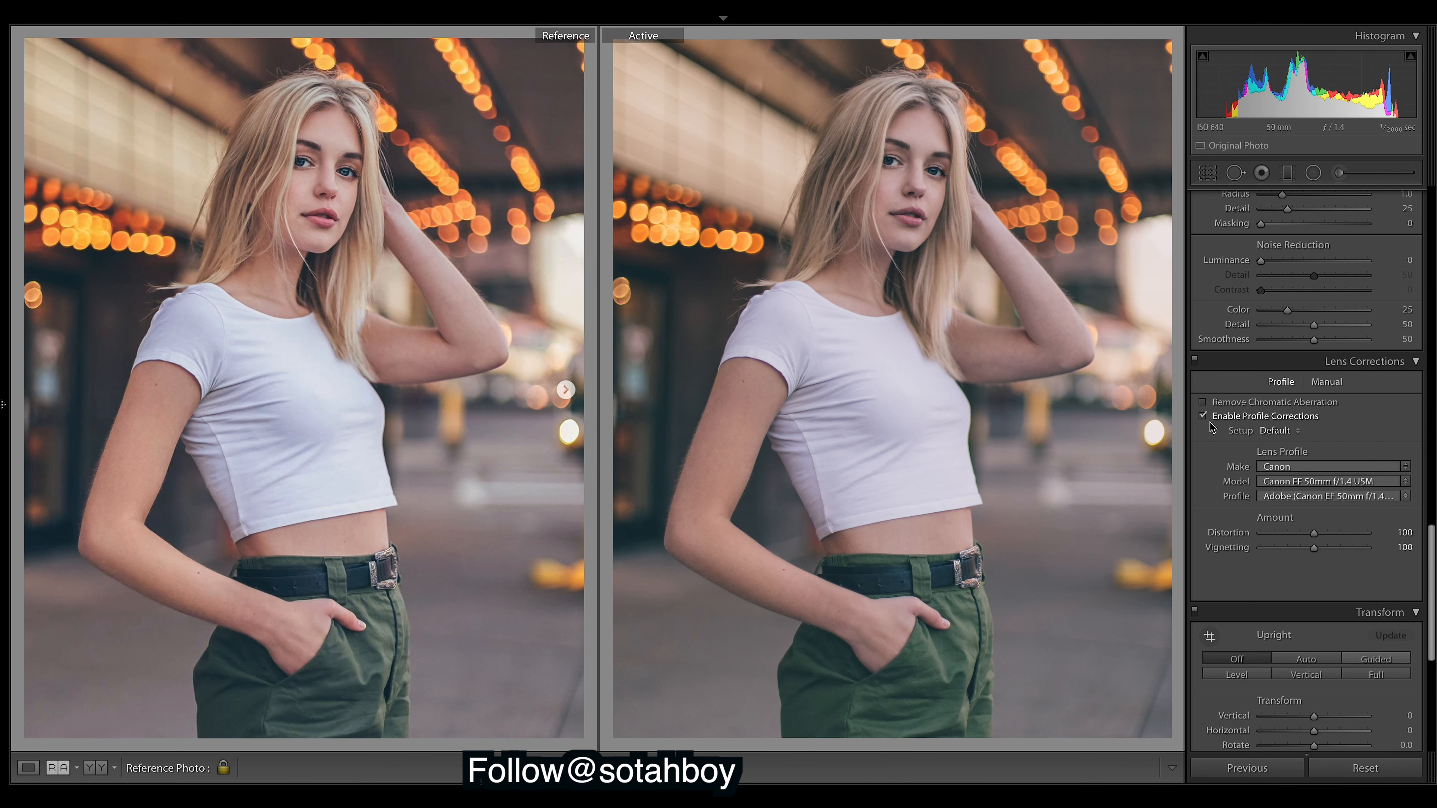
{"action": "left_click", "coordinate": [1210, 423]}
{"action": "left_click", "coordinate": [1209, 423]}
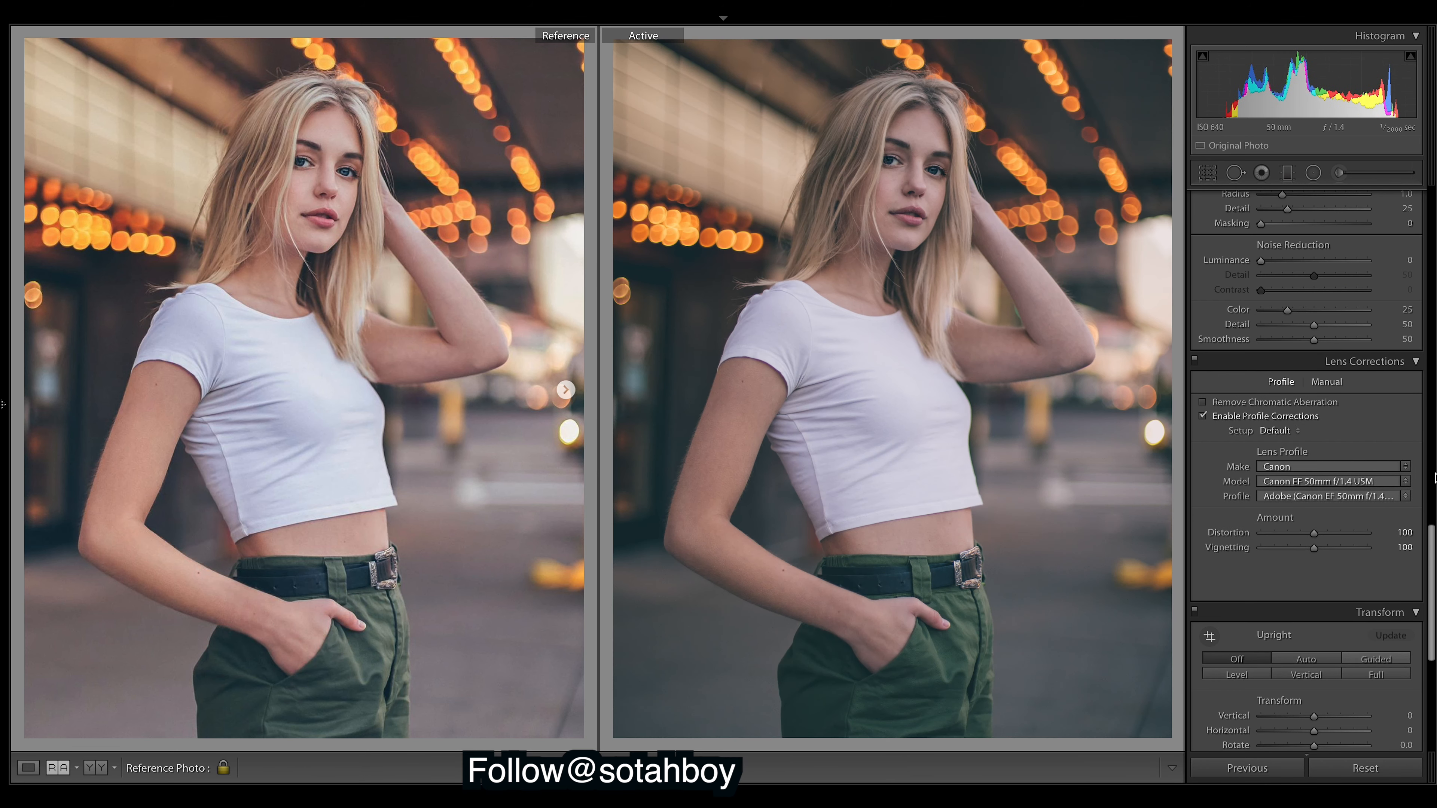
Step: In HSL Saturation, set Orange to +36, Yellow to +26 and Red to +51
{"action": "left_click_drag", "start_coordinate": [1431, 547], "coordinate": [1431, 380]}
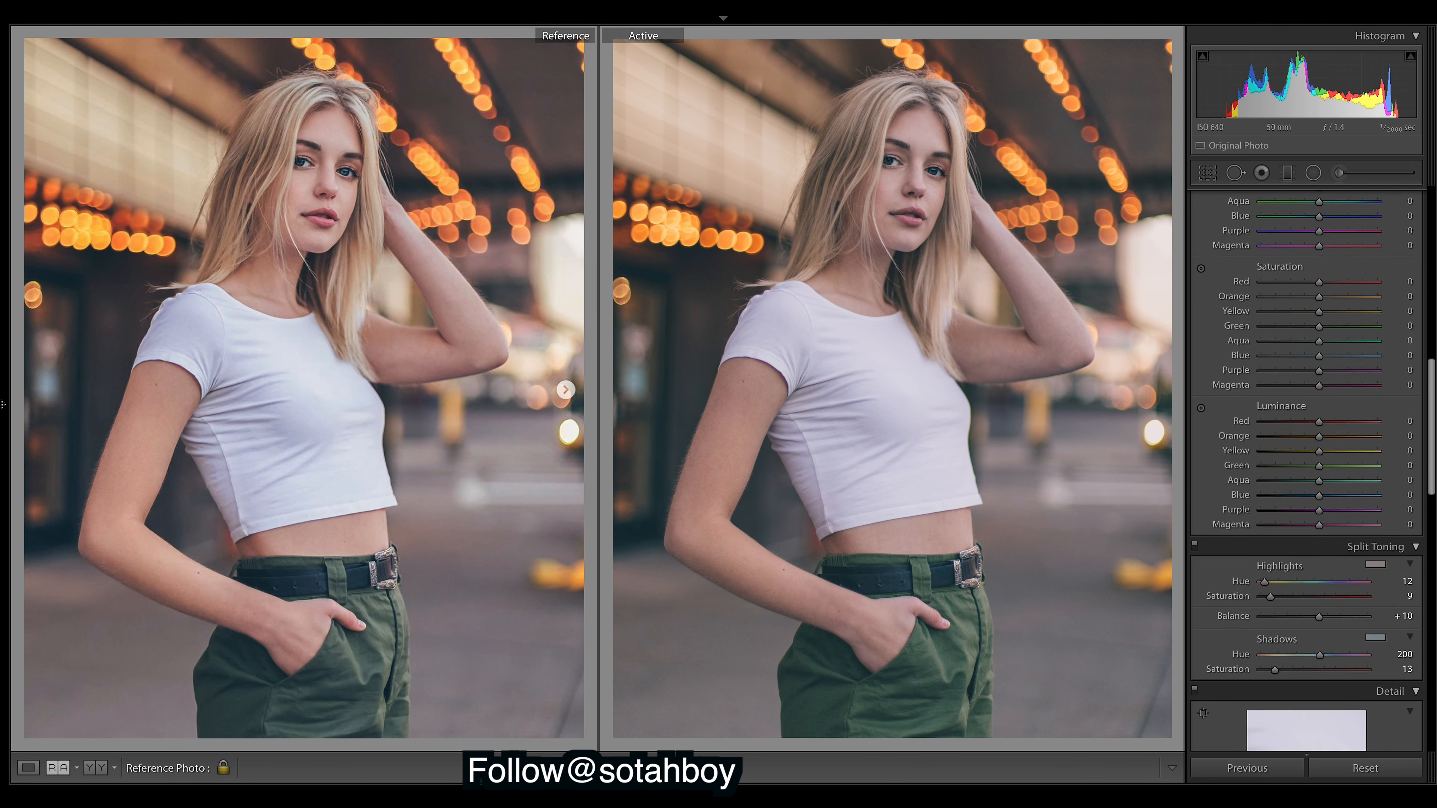
{"action": "scroll", "coordinate": [1306, 471], "scroll_direction": "up", "scroll_amount": 10}
{"action": "scroll", "coordinate": [1306, 471], "scroll_direction": "up", "scroll_amount": 3}
{"action": "left_click_drag", "start_coordinate": [1430, 228], "coordinate": [1431, 367]}
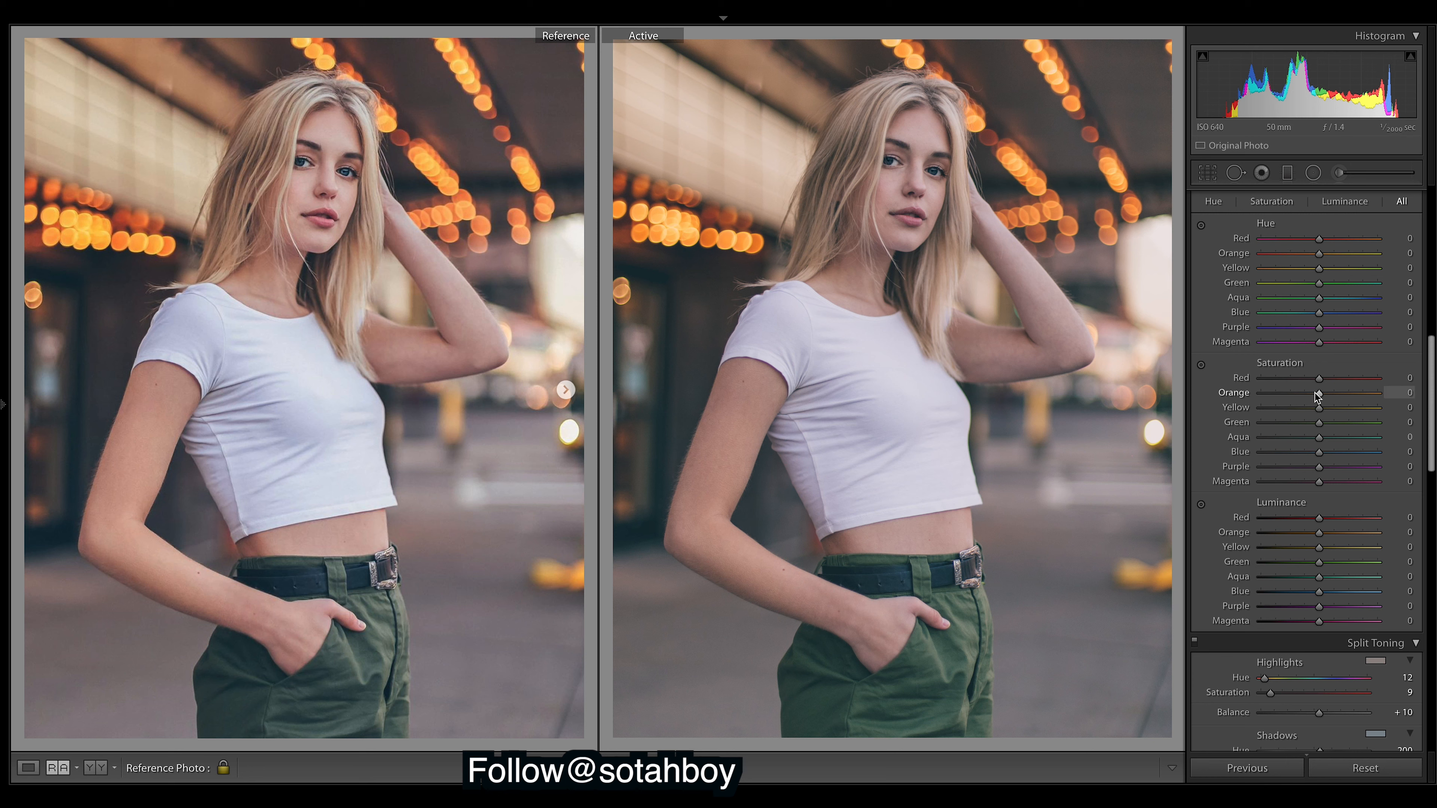
{"action": "left_click_drag", "start_coordinate": [1323, 391], "coordinate": [1328, 395]}
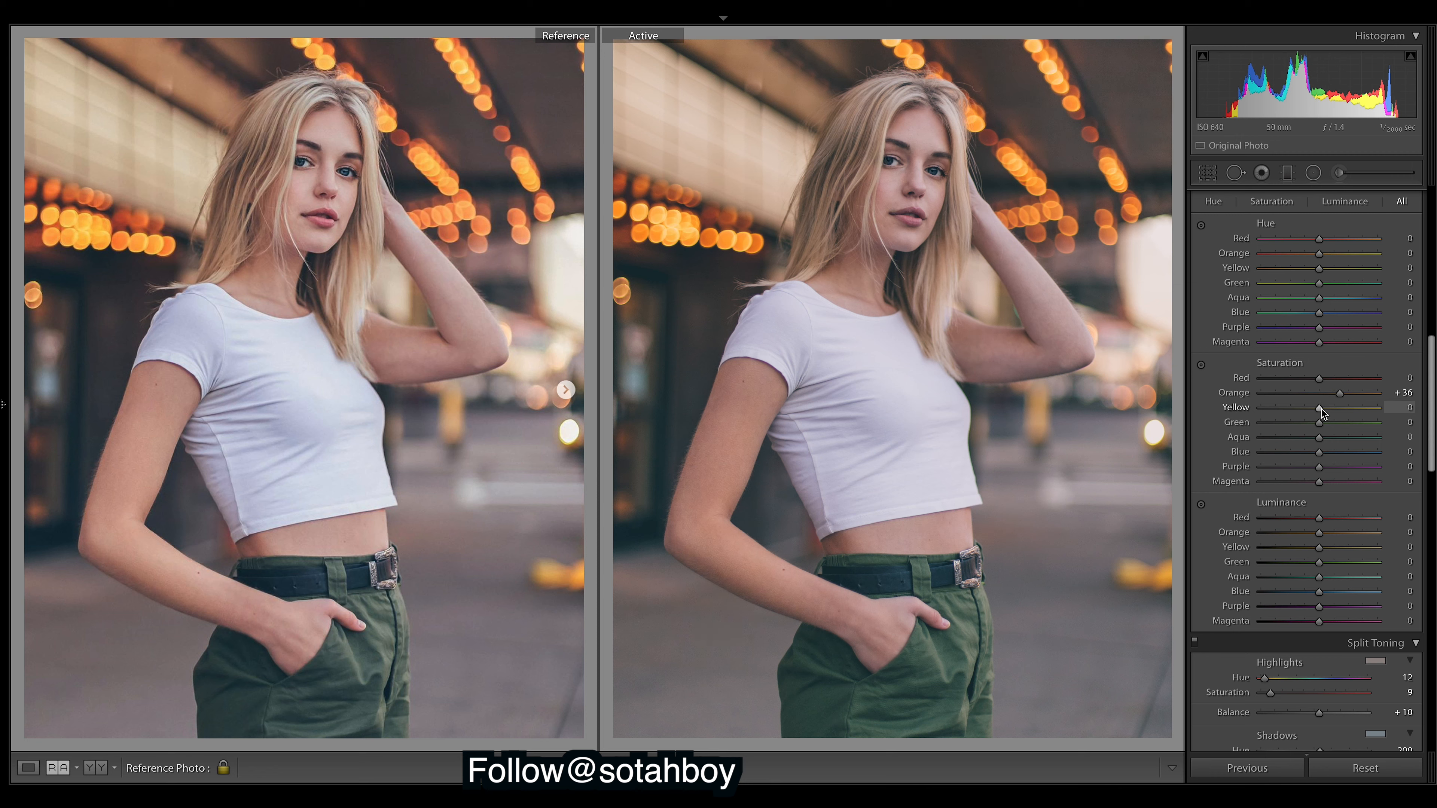
{"action": "left_click_drag", "start_coordinate": [1353, 406], "coordinate": [1333, 413]}
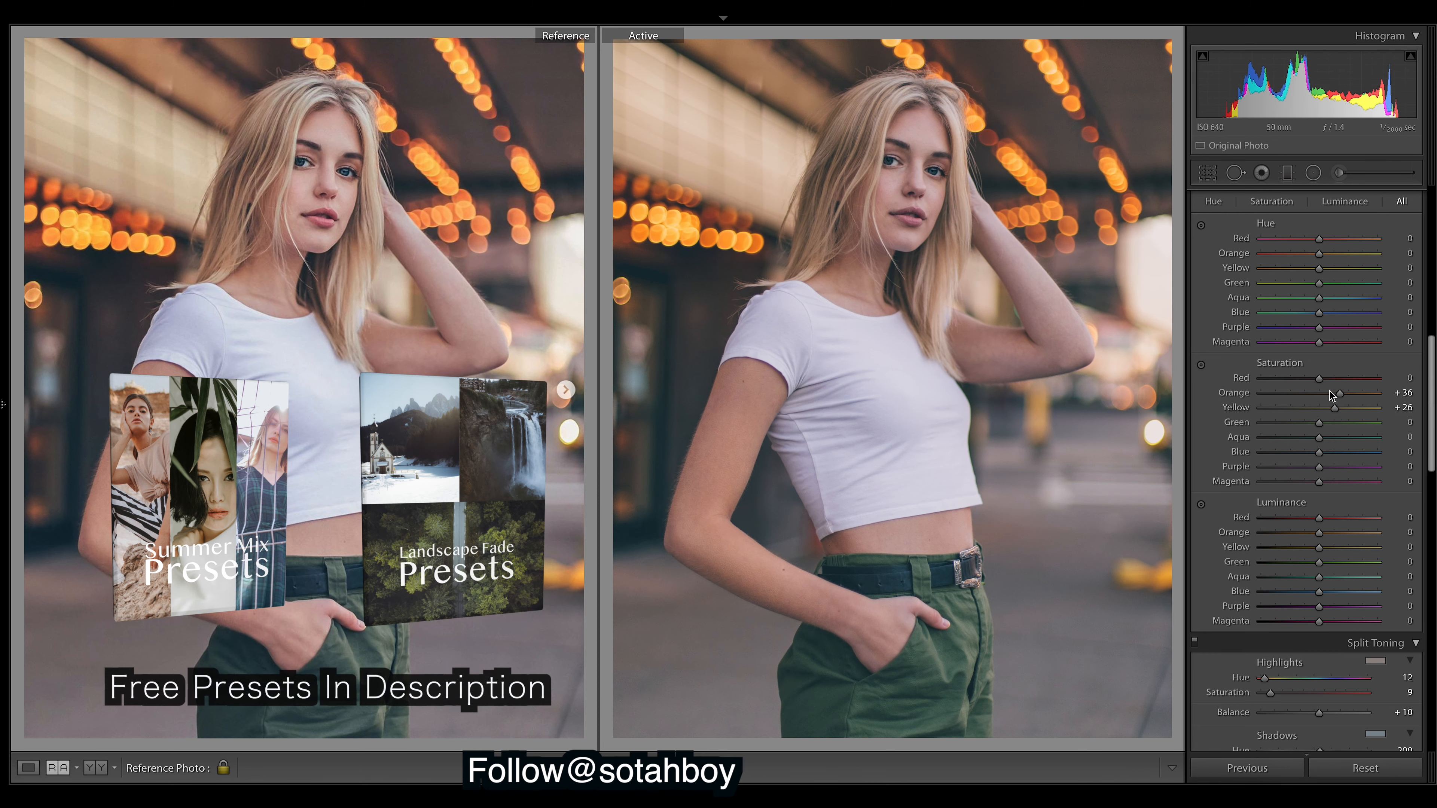
{"action": "left_click_drag", "start_coordinate": [1318, 378], "coordinate": [1353, 386]}
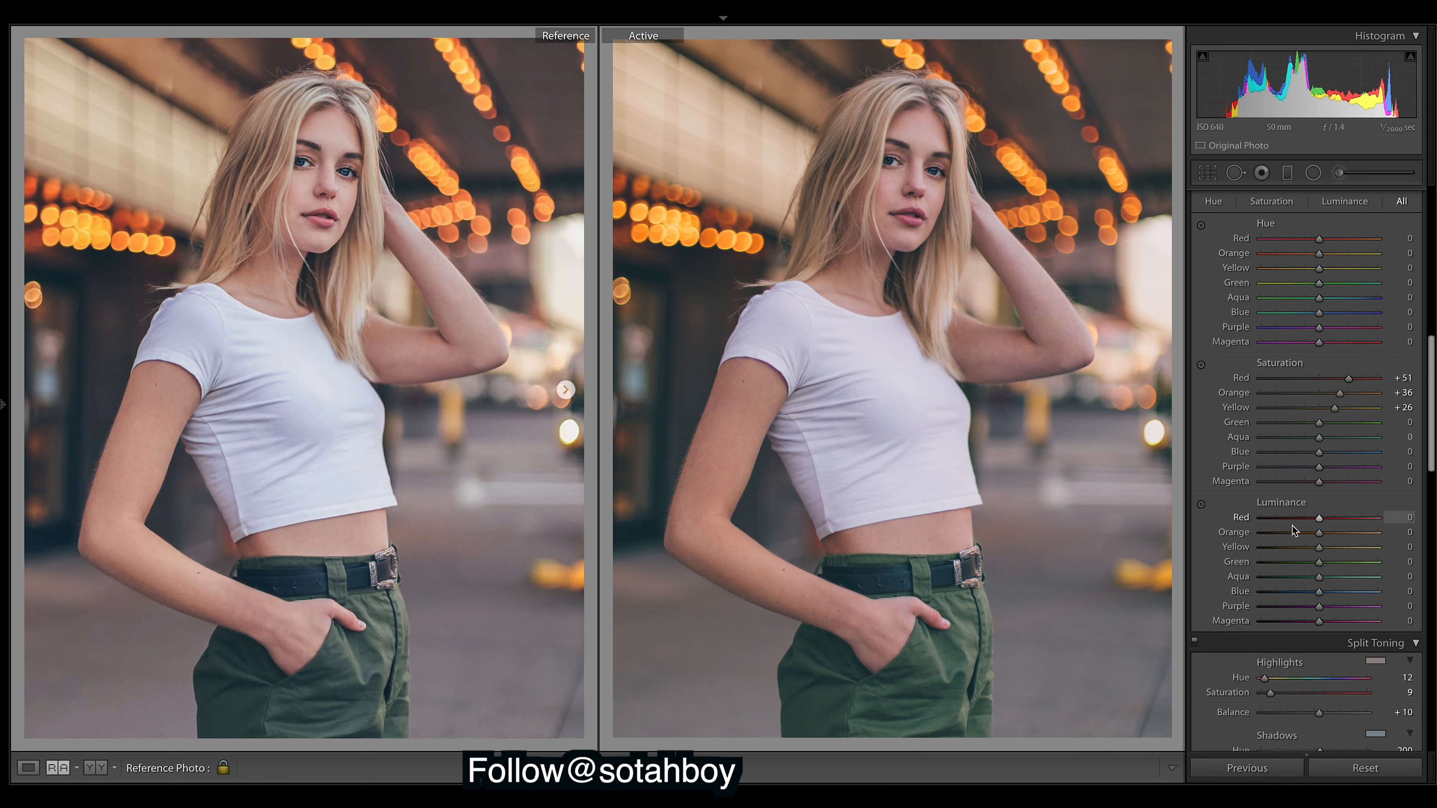
Step: In HSL Luminance, set Red to +10, Orange to +29 and Aqua to +15
{"action": "mouse_move", "coordinate": [1329, 537]}
{"action": "left_mouse_down"}
{"action": "mouse_move", "coordinate": [1389, 538]}
{"action": "mouse_move", "coordinate": [1330, 523]}
{"action": "left_mouse_up"}
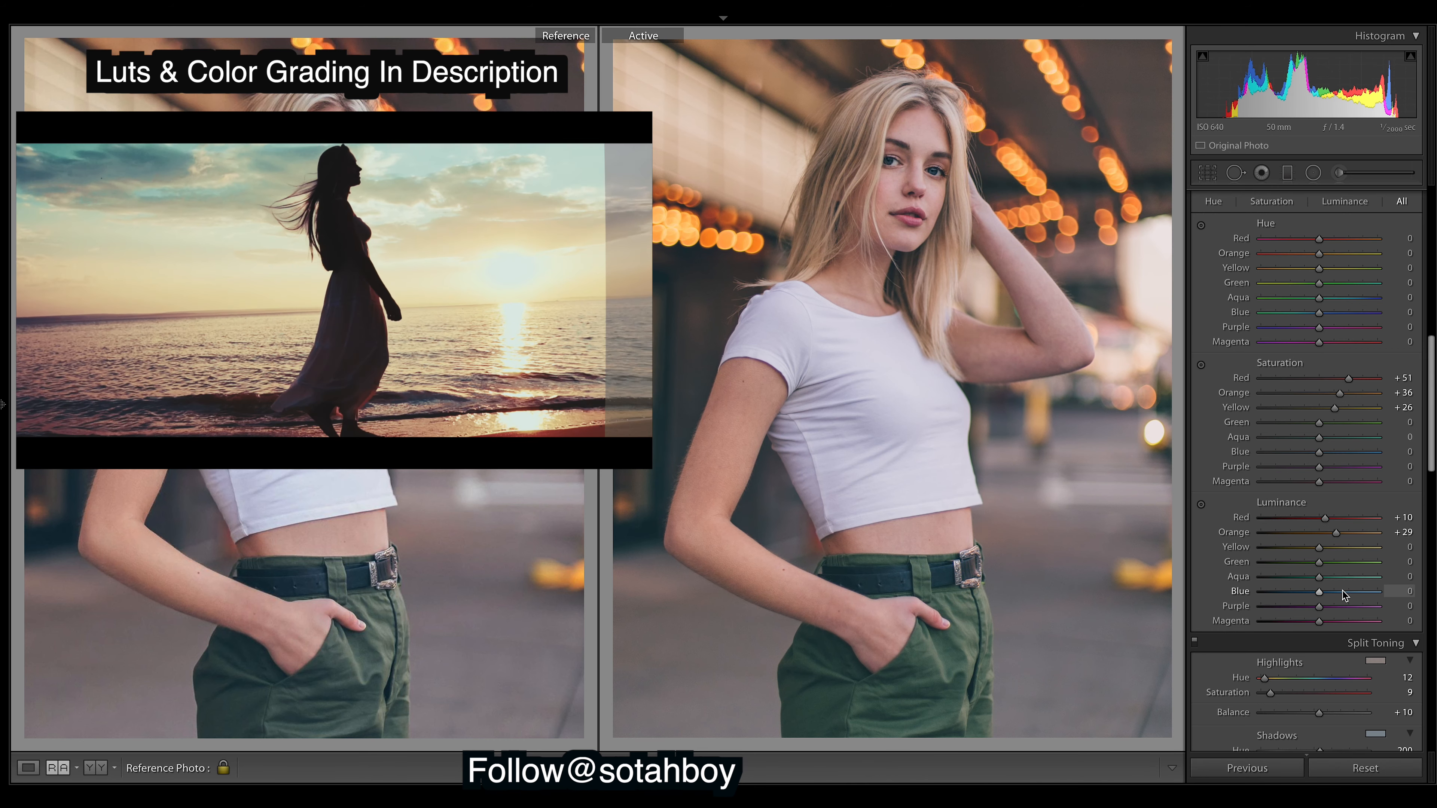
{"action": "left_click_drag", "start_coordinate": [1320, 580], "coordinate": [1151, 566]}
{"action": "left_click_drag", "start_coordinate": [1407, 619], "coordinate": [1328, 580]}
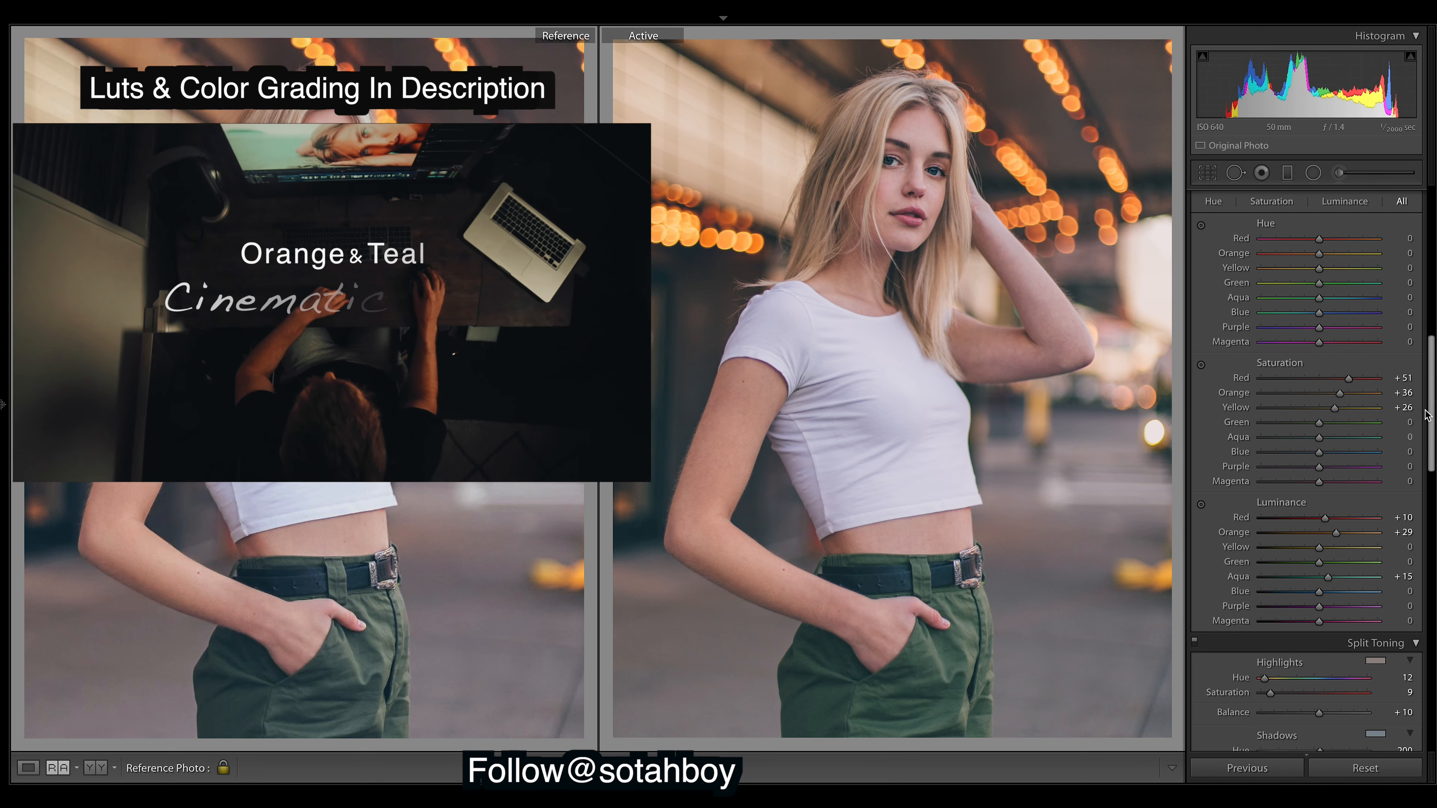
Step: In HSL Saturation, try Blue at -55, then set Blue to +27, Purple to -50 and Magenta to -35
{"action": "left_click_drag", "start_coordinate": [1319, 452], "coordinate": [1292, 476]}
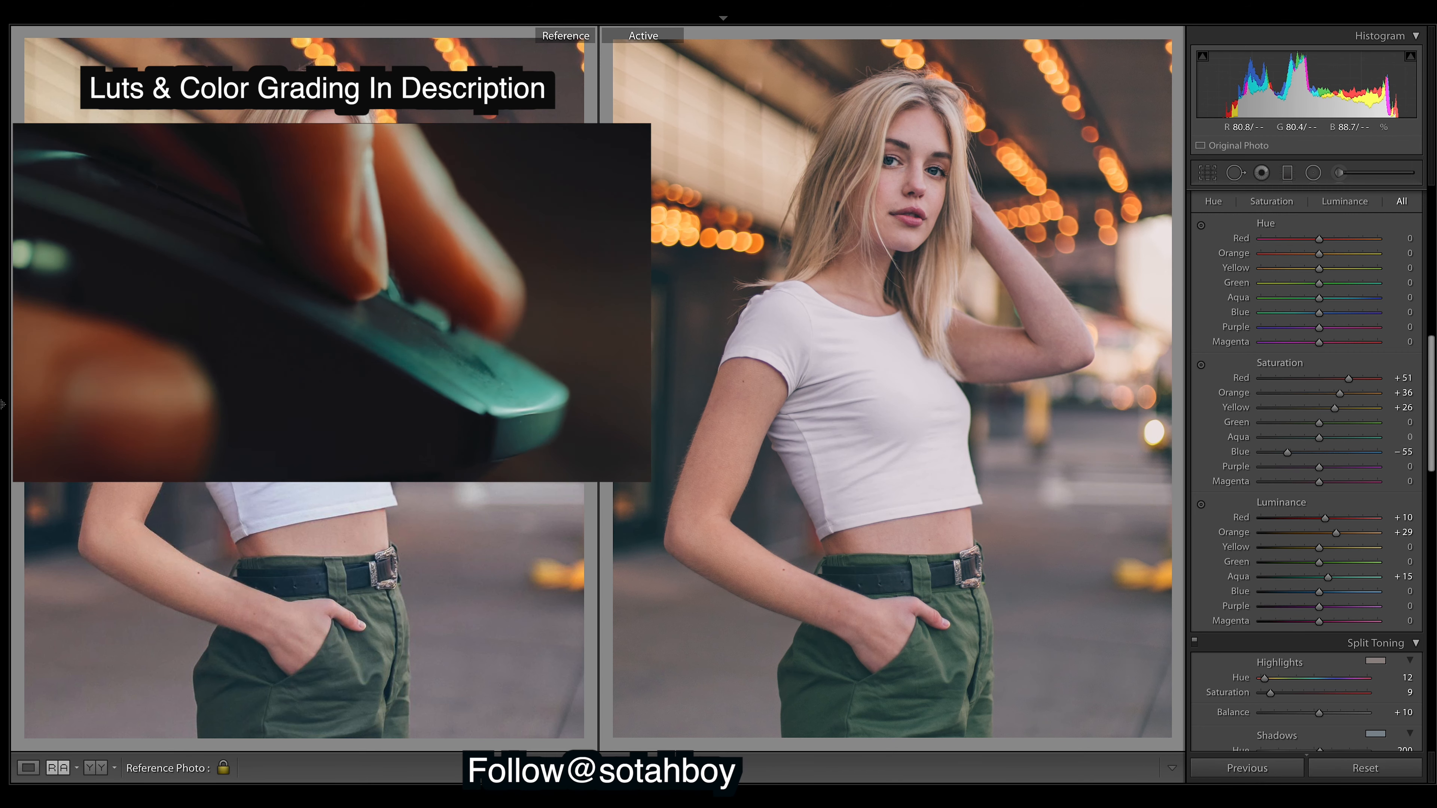
{"action": "double_click", "coordinate": [1285, 452]}
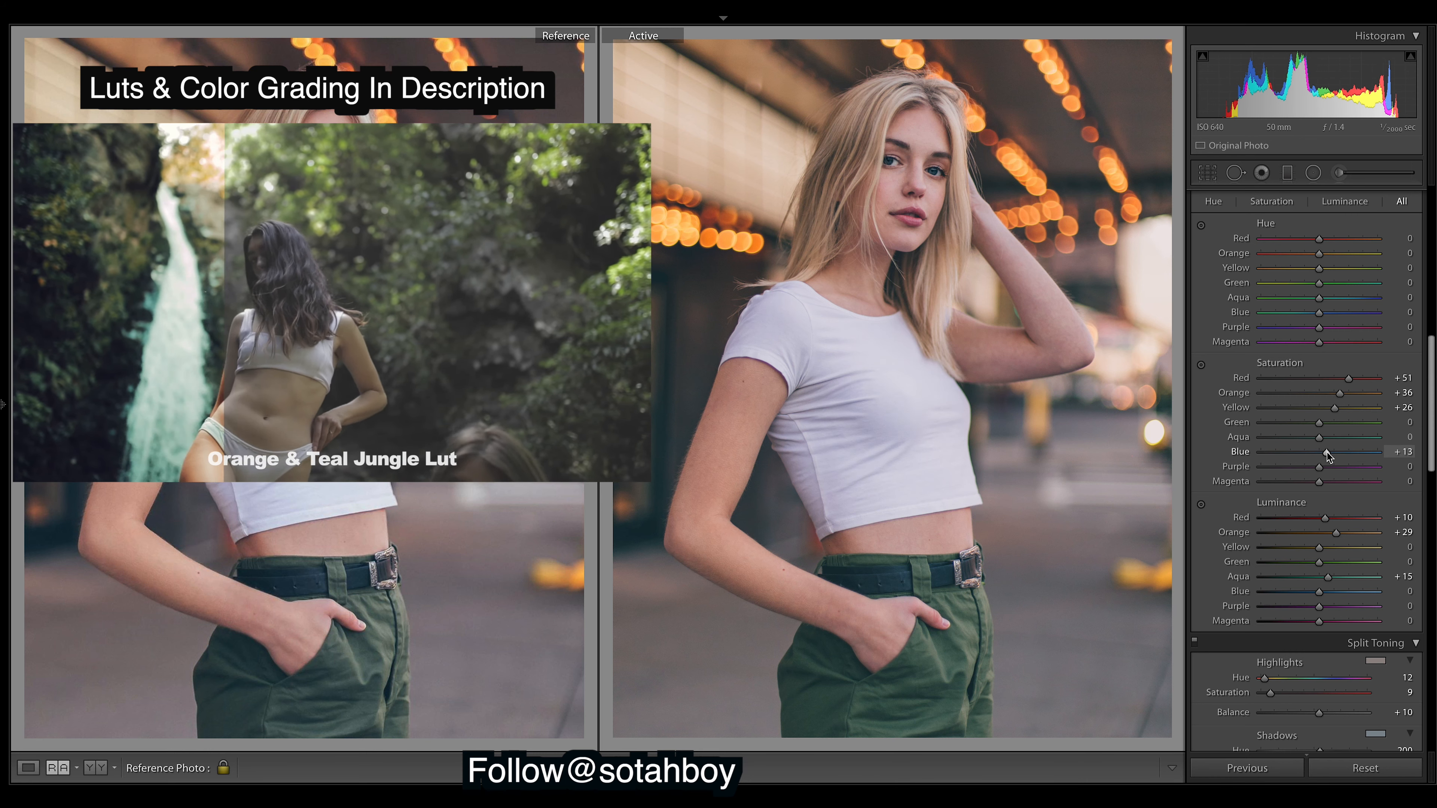
{"action": "left_click_drag", "start_coordinate": [1326, 453], "coordinate": [1287, 467]}
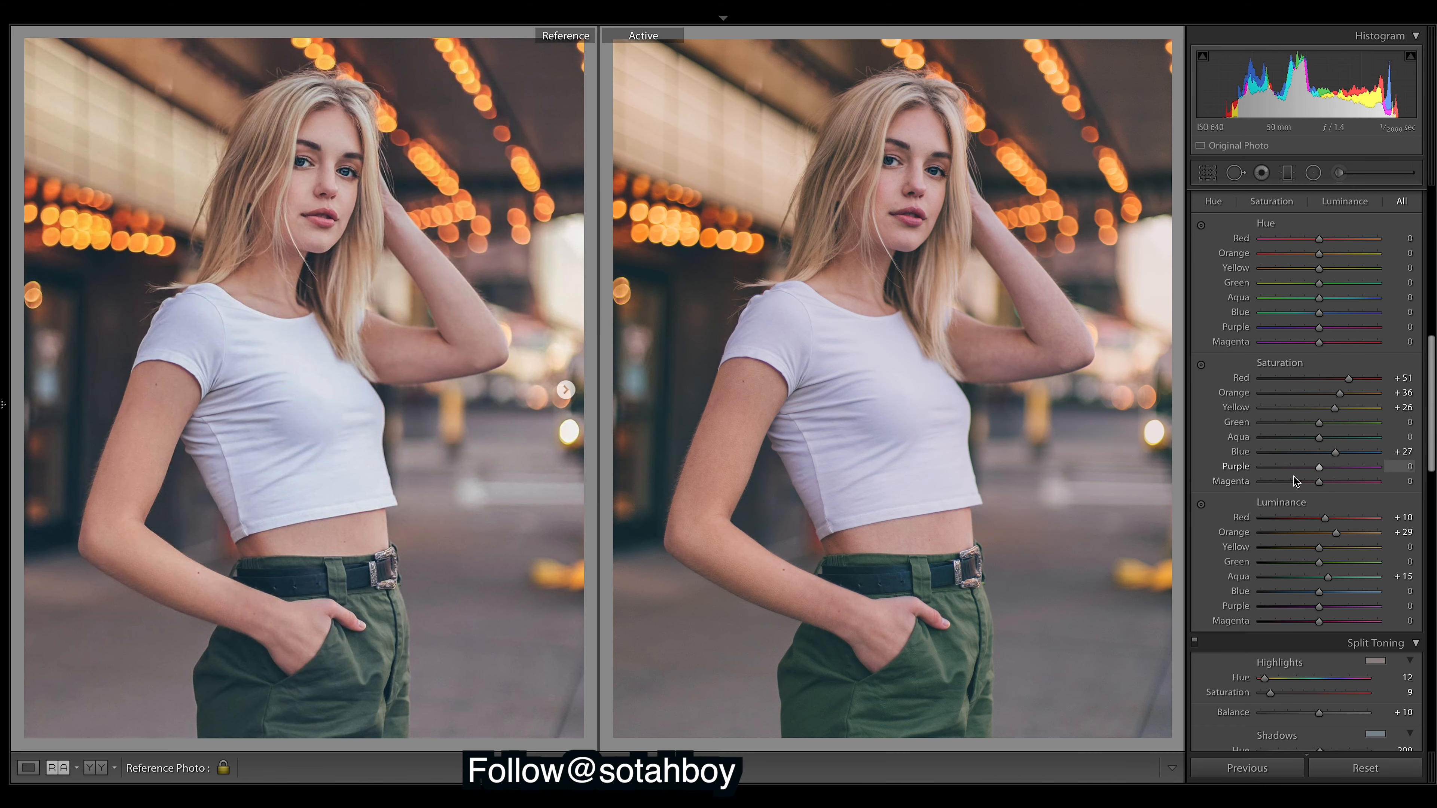
{"action": "left_click_drag", "start_coordinate": [1294, 484], "coordinate": [1298, 485]}
{"action": "left_click_drag", "start_coordinate": [1288, 470], "coordinate": [1289, 471]}
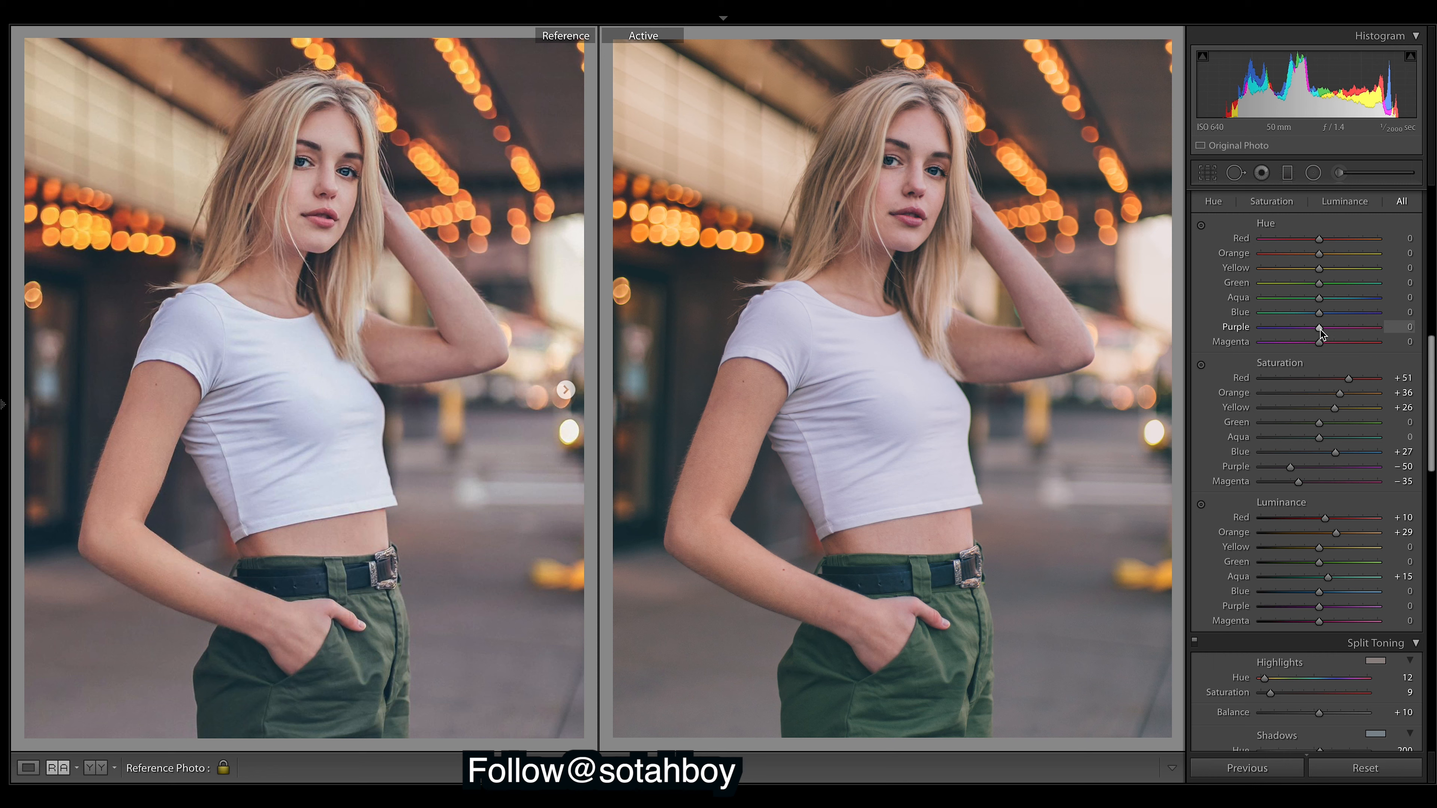
Step: In HSL Hue, set Blue to -5 and Aqua to +5
{"action": "mouse_move", "coordinate": [1319, 319]}
{"action": "left_mouse_down"}
{"action": "mouse_move", "coordinate": [1273, 316]}
{"action": "mouse_move", "coordinate": [1318, 323]}
{"action": "left_mouse_up"}
{"action": "mouse_move", "coordinate": [1319, 298]}
{"action": "left_mouse_down"}
{"action": "mouse_move", "coordinate": [1381, 317]}
{"action": "mouse_move", "coordinate": [1270, 308]}
{"action": "mouse_move", "coordinate": [1328, 316]}
{"action": "left_mouse_up"}
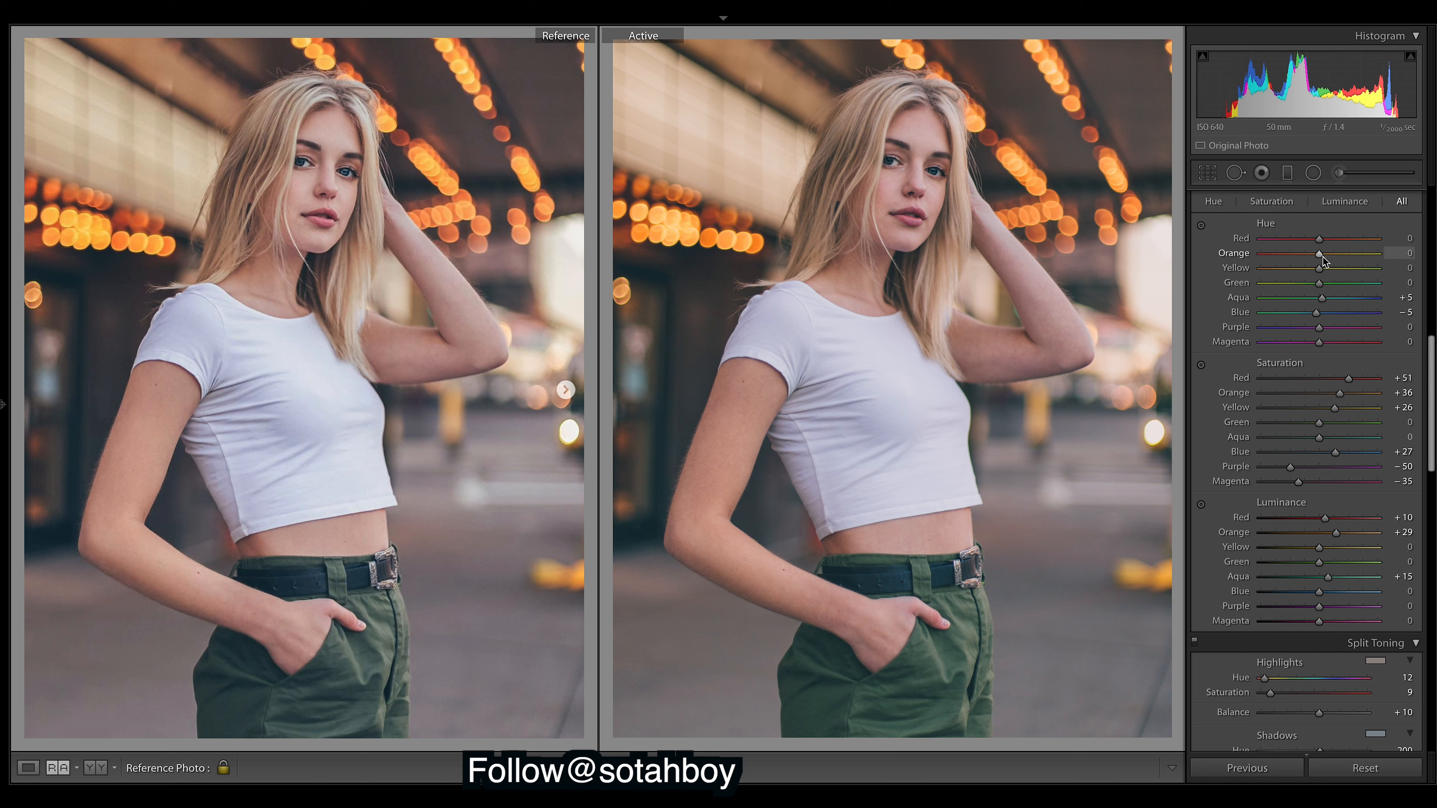
Step: Try extreme HSL Hue shifts with Yellow at -100 and Orange at +100, reverting each one
{"action": "left_click_drag", "start_coordinate": [1319, 268], "coordinate": [1222, 269]}
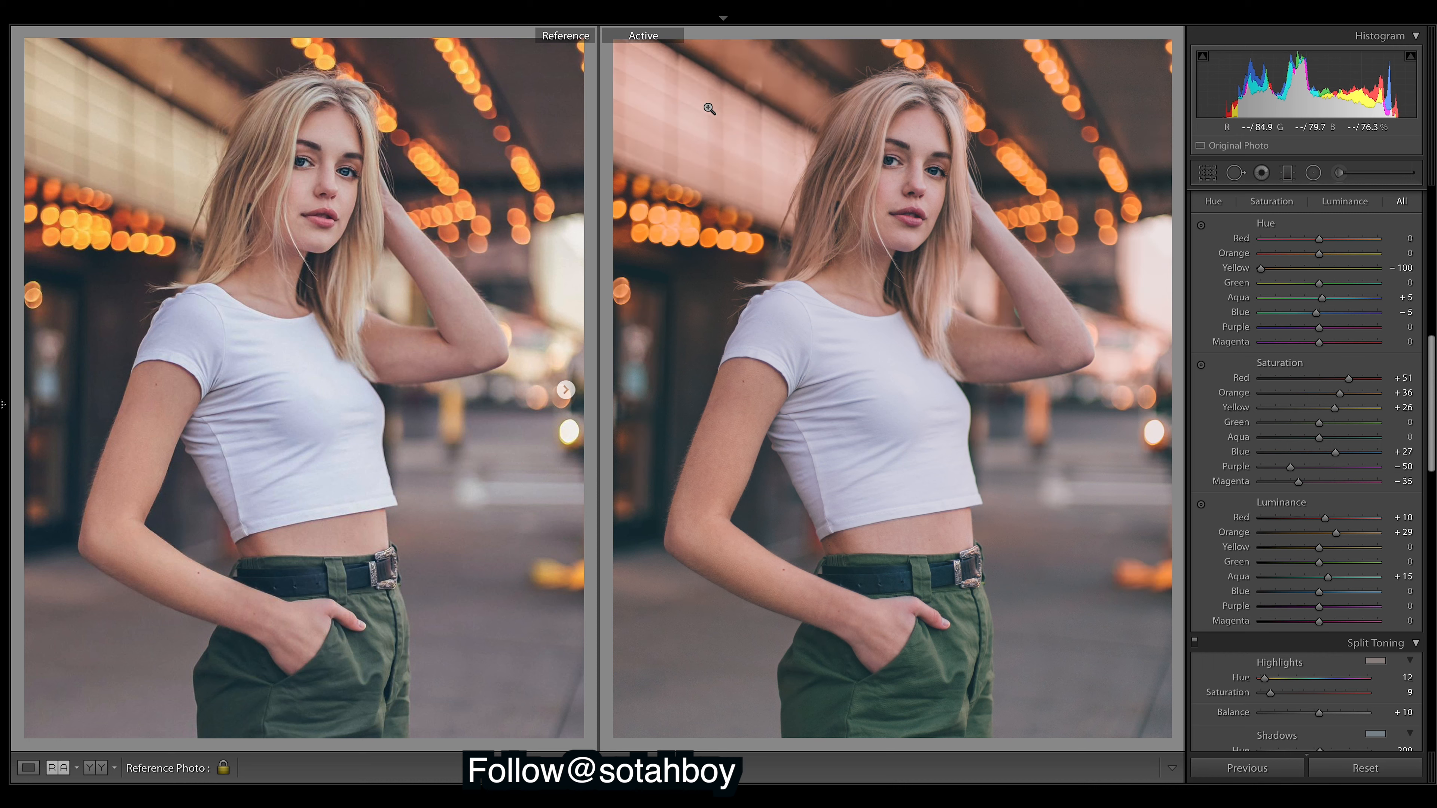
{"action": "double_click", "coordinate": [1255, 269]}
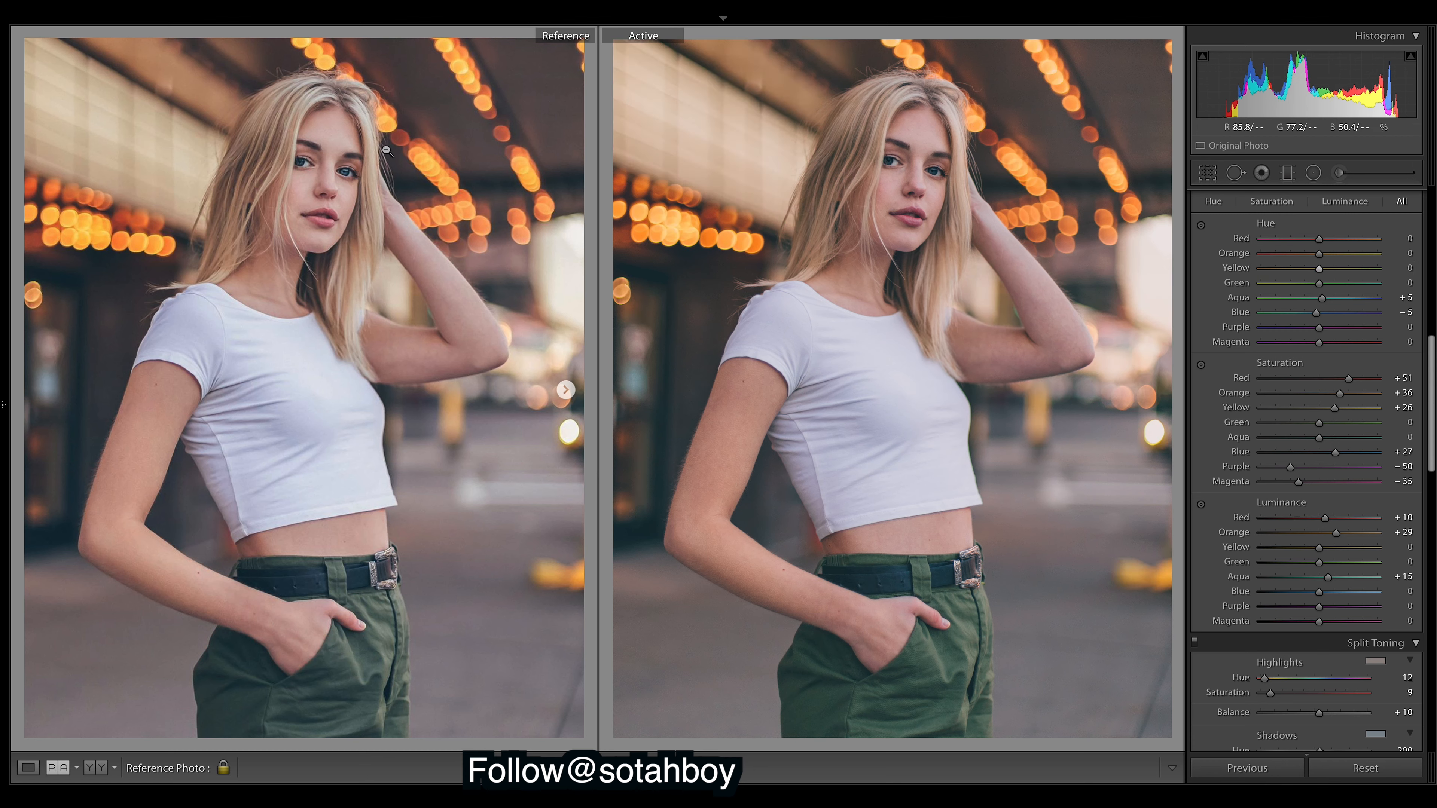
{"action": "left_click_drag", "start_coordinate": [1319, 254], "coordinate": [1380, 254]}
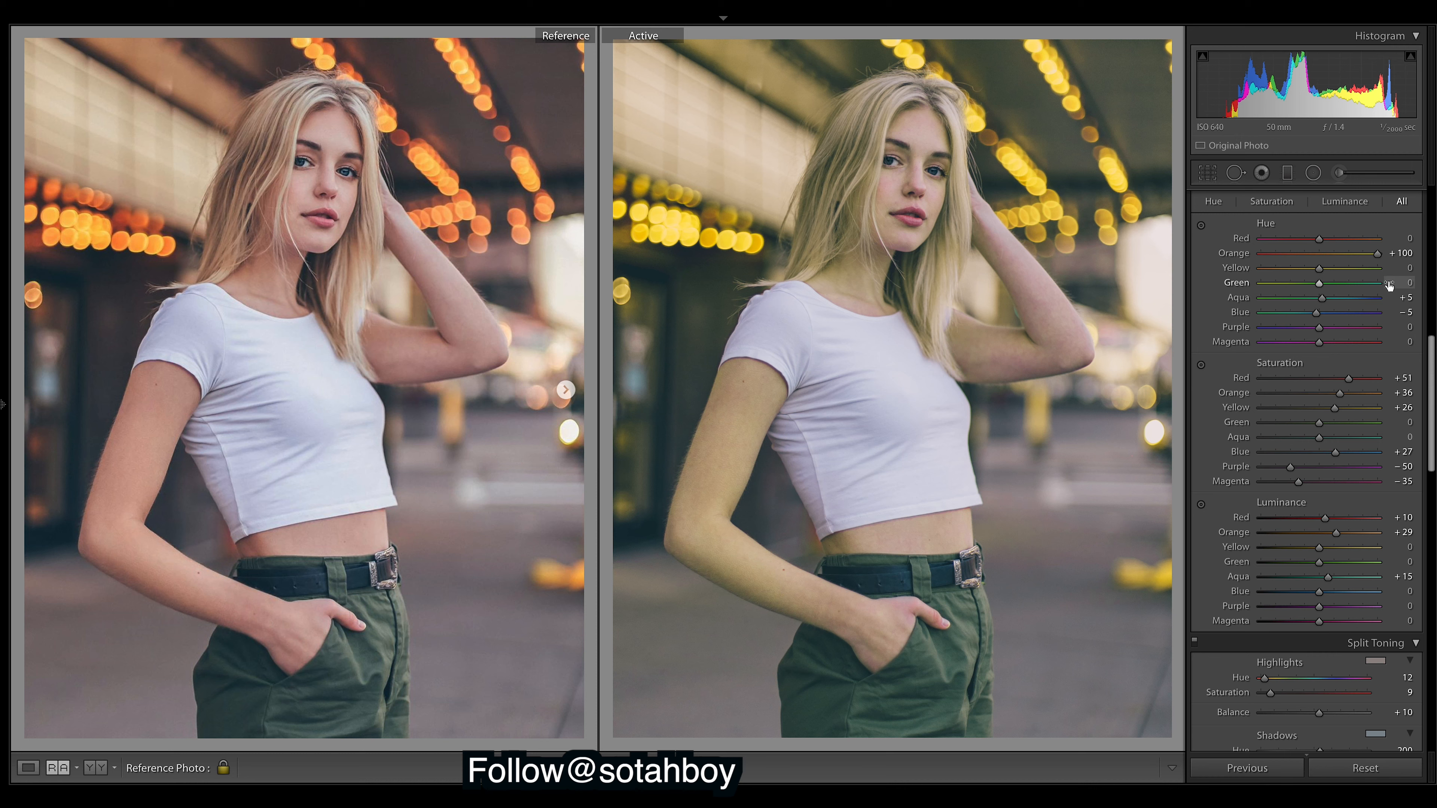
{"action": "key", "text": "ctrl+z"}
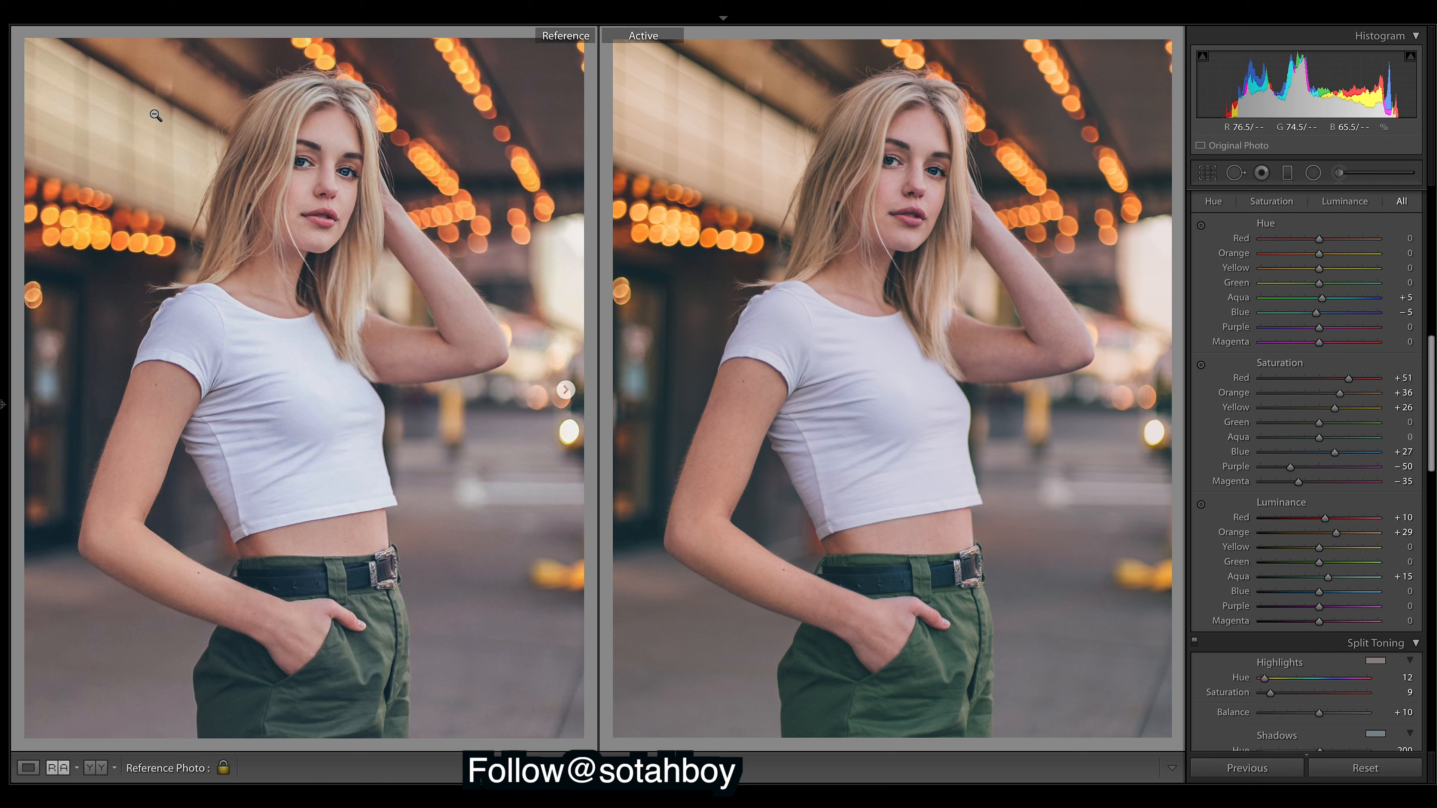
Step: Set the Yellow Hue to +8 in HSL
{"action": "mouse_move", "coordinate": [1320, 272]}
{"action": "left_mouse_down"}
{"action": "mouse_move", "coordinate": [1377, 268]}
{"action": "mouse_move", "coordinate": [1328, 280]}
{"action": "left_mouse_up"}
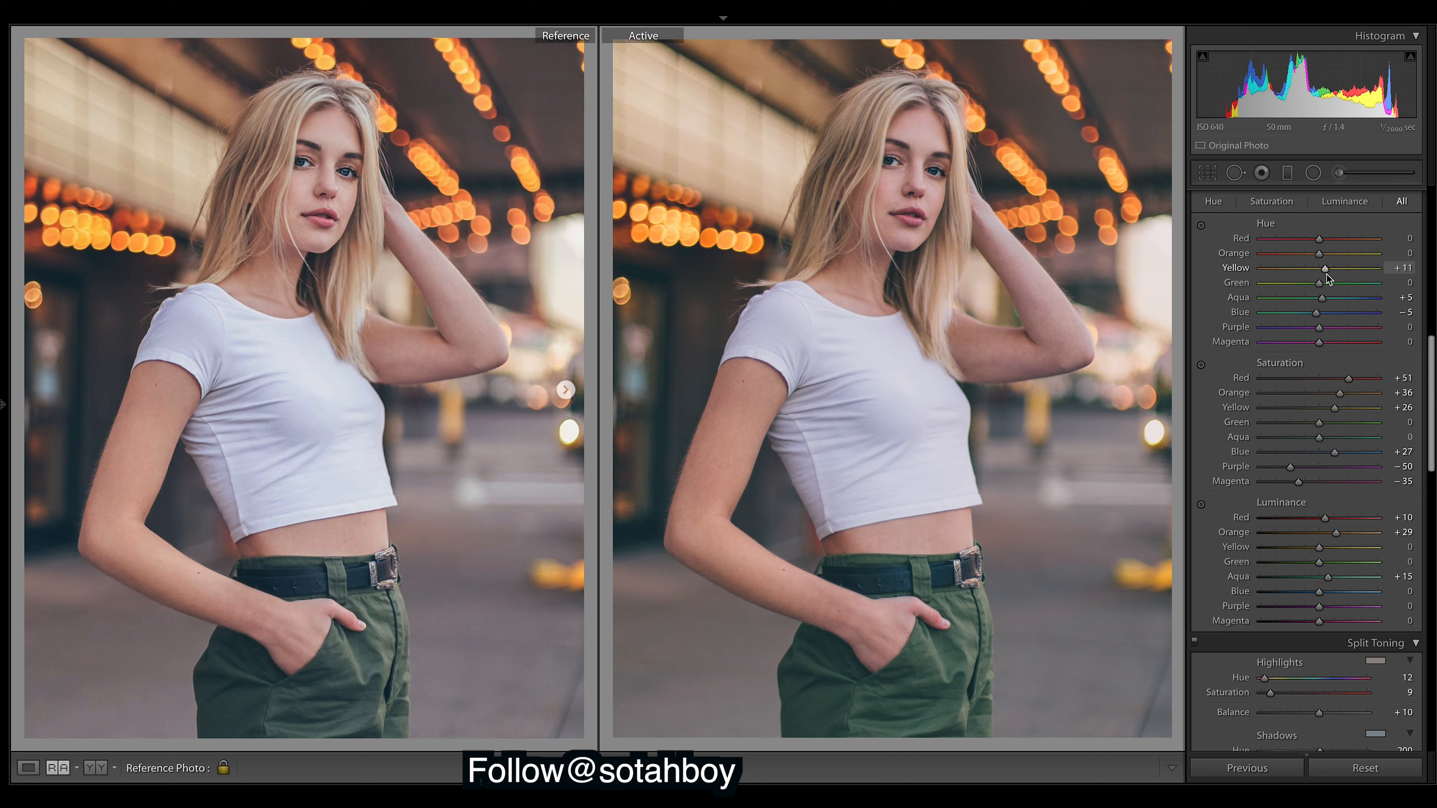
{"action": "left_click_drag", "start_coordinate": [1327, 274], "coordinate": [1325, 274]}
{"action": "left_click_drag", "start_coordinate": [1433, 380], "coordinate": [1433, 396]}
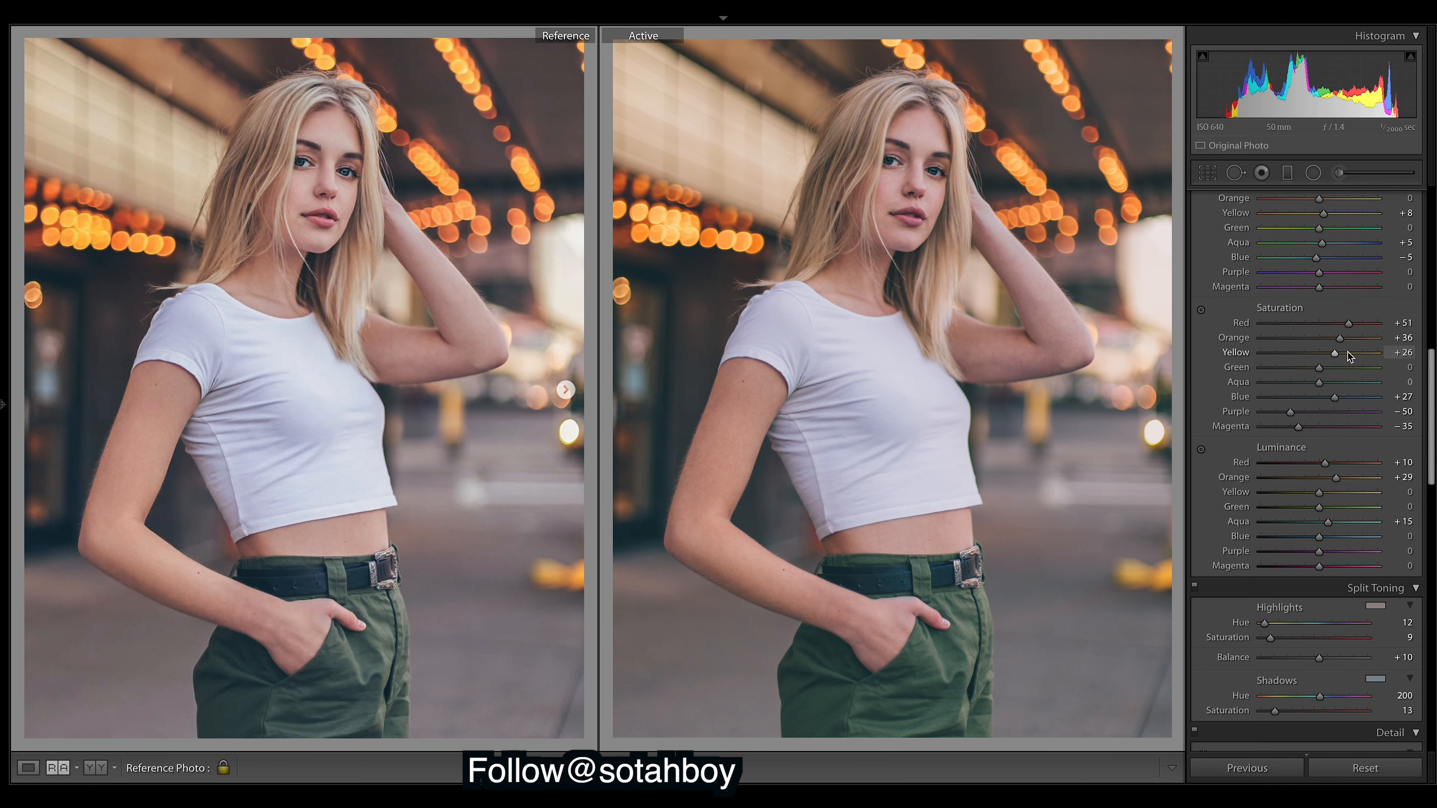
Step: Select the large radial filter around the model's upper body, hide its mask overlay and raise its Exposure slightly
{"action": "left_click_drag", "start_coordinate": [1430, 418], "coordinate": [1371, 170]}
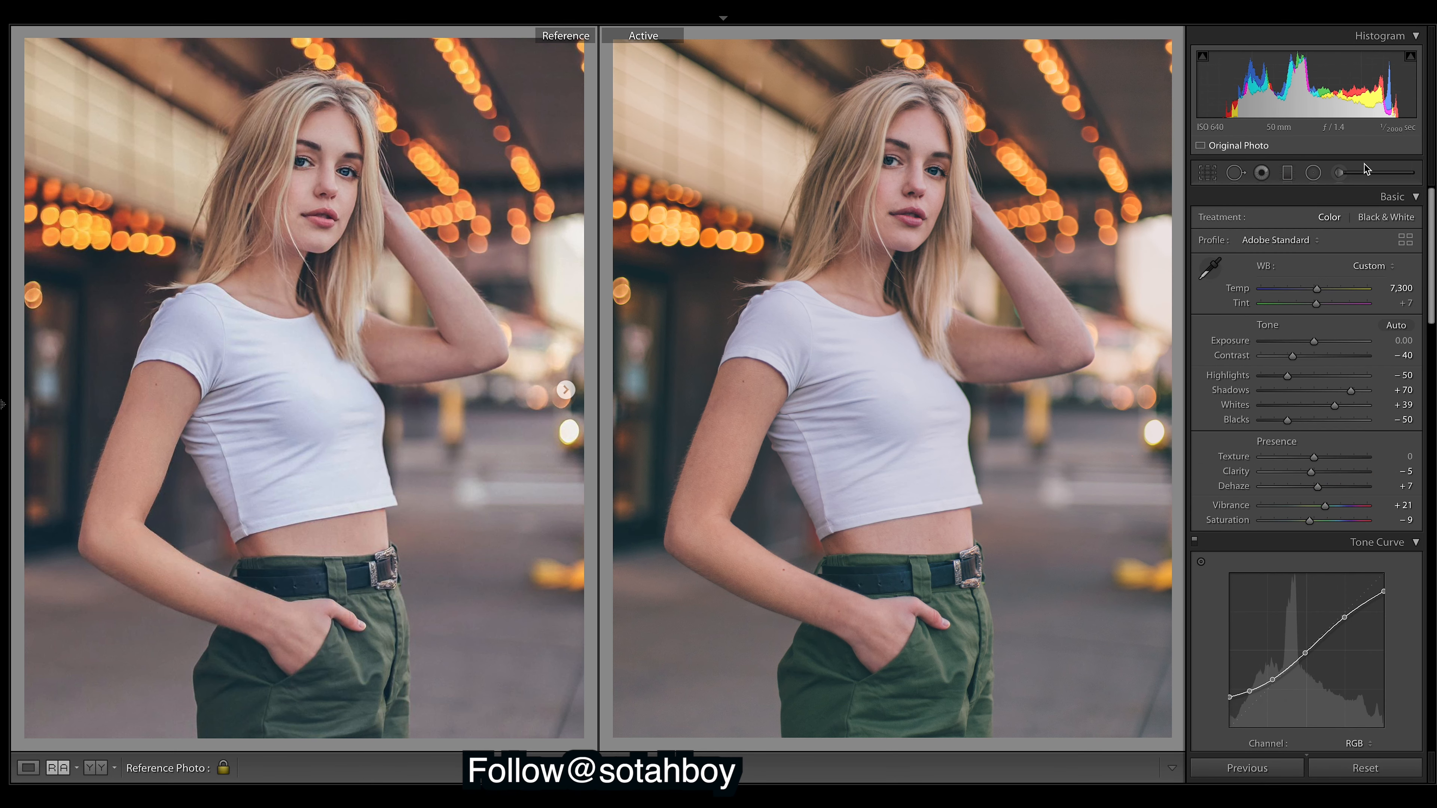
{"action": "left_click", "coordinate": [1312, 172]}
{"action": "left_click_drag", "start_coordinate": [937, 296], "coordinate": [1089, 279]}
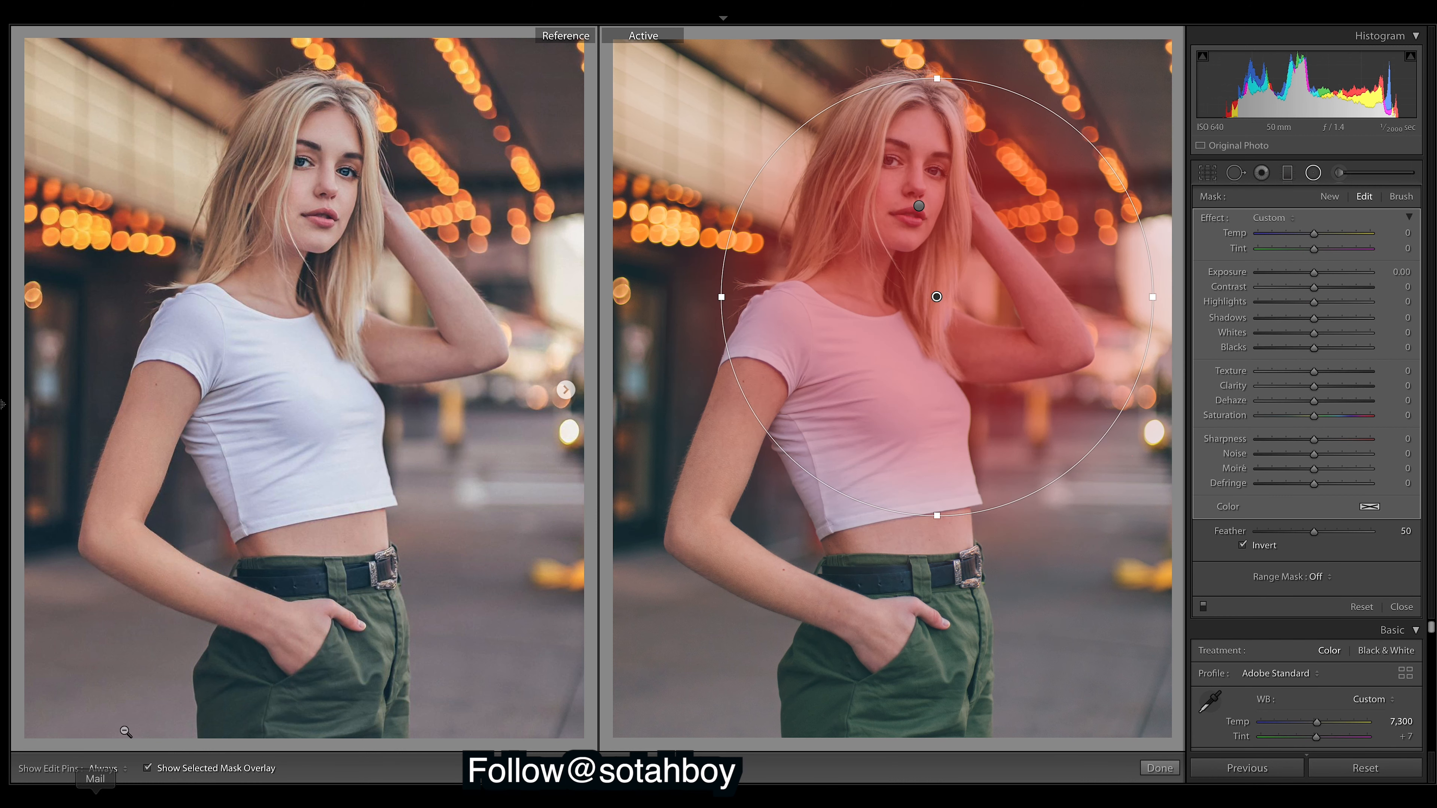
{"action": "left_click", "coordinate": [147, 768]}
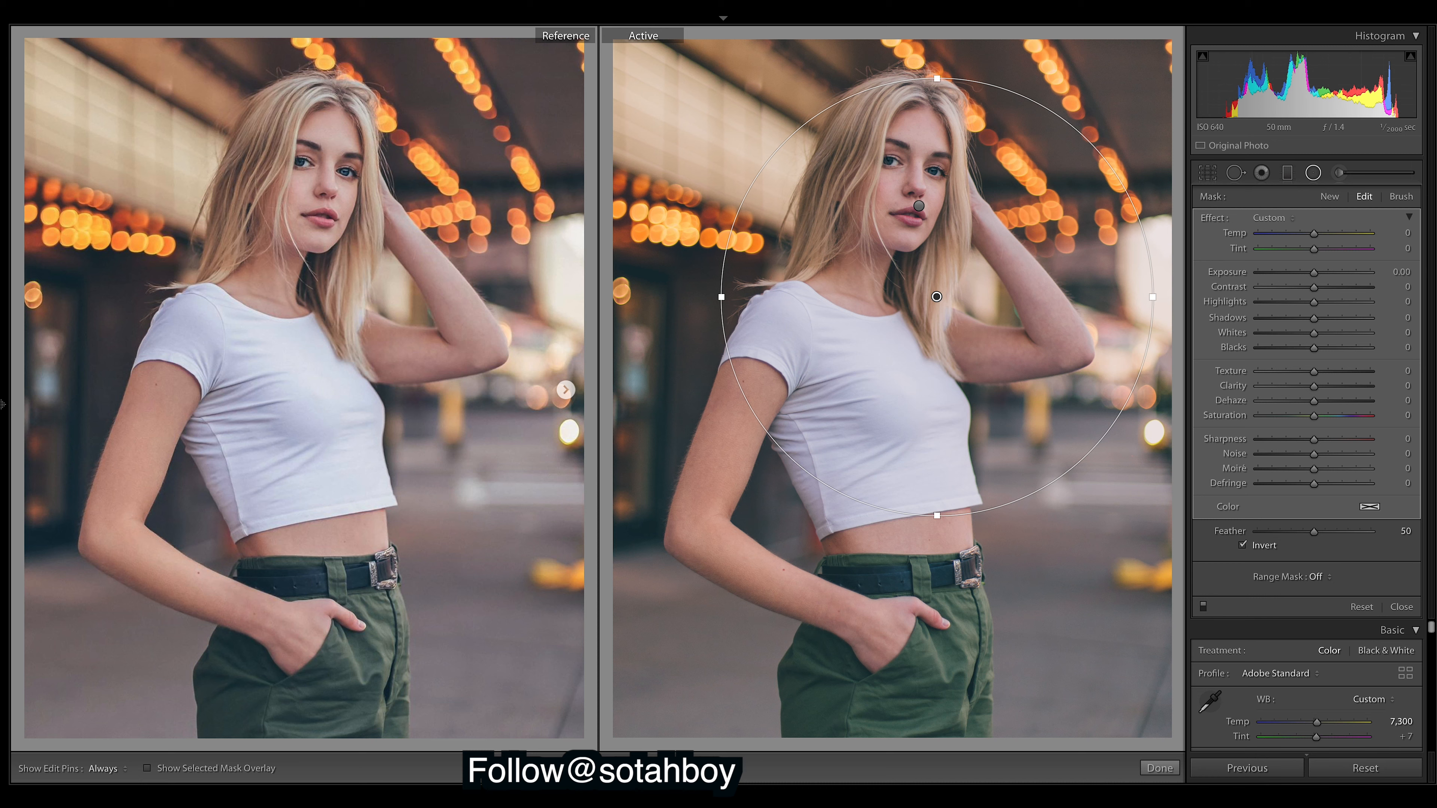
{"action": "left_click_drag", "start_coordinate": [1315, 274], "coordinate": [1316, 275]}
{"action": "left_click_drag", "start_coordinate": [1316, 276], "coordinate": [1318, 276]}
Step: Select the smaller radial filter around the face, raise its Shadows slightly and finish the radial filter edits
{"action": "left_click", "coordinate": [919, 207]}
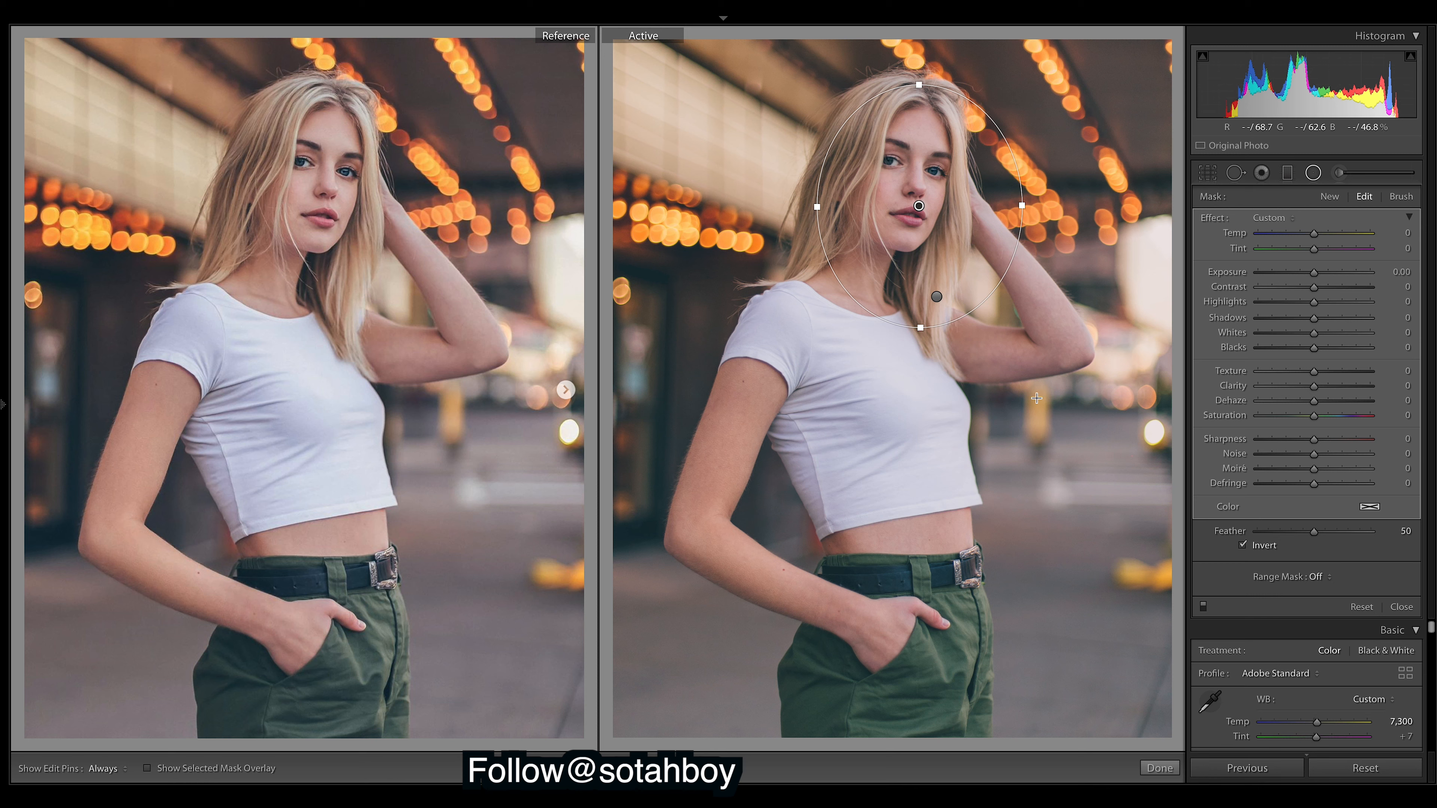
{"action": "mouse_move", "coordinate": [1316, 321]}
{"action": "left_mouse_down"}
{"action": "mouse_move", "coordinate": [1337, 321]}
{"action": "mouse_move", "coordinate": [1299, 321]}
{"action": "mouse_move", "coordinate": [1321, 325]}
{"action": "left_mouse_up"}
{"action": "left_click", "coordinate": [1160, 768]}
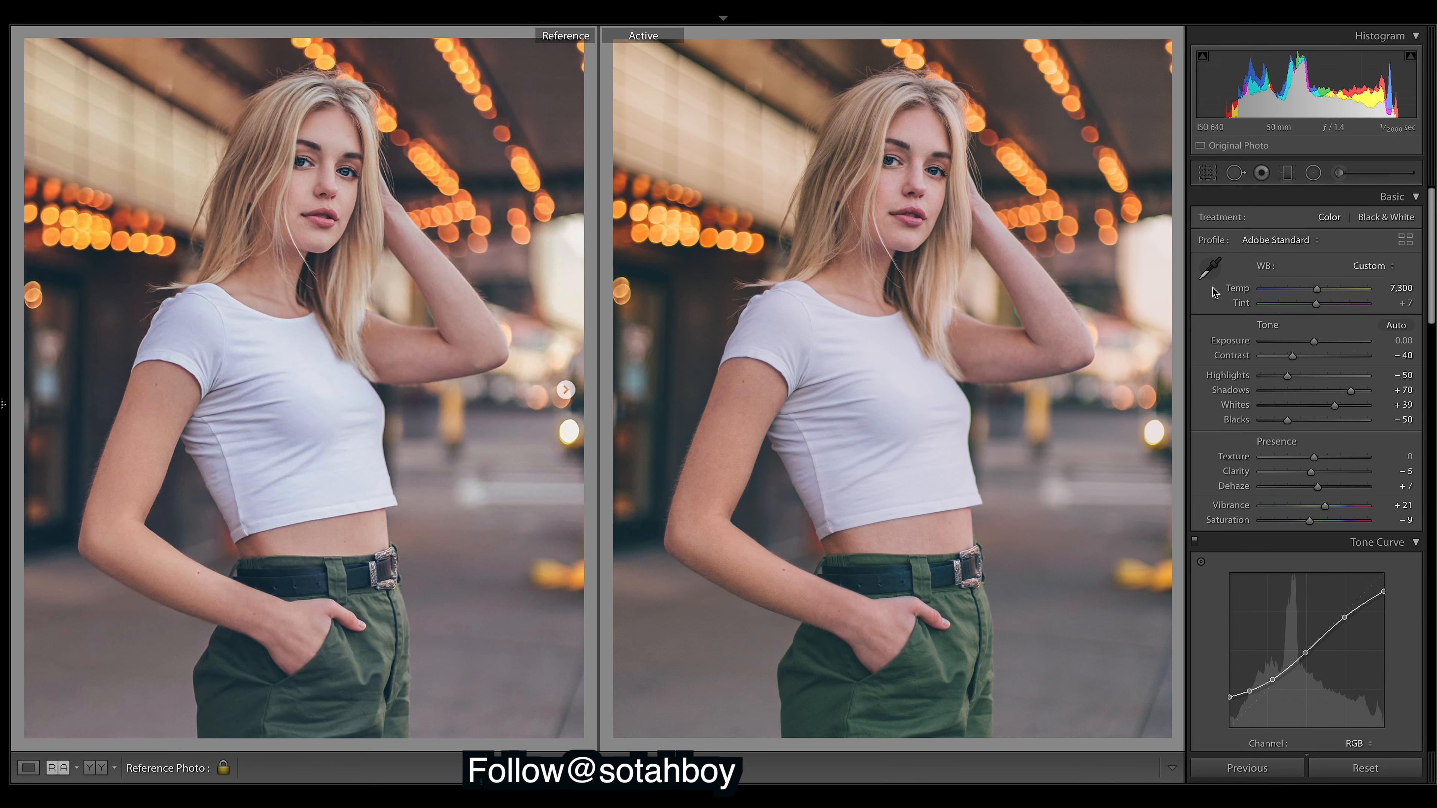
Step: Open the Adjustment Brush and briefly show the mask overlay to examine the painted skin area
{"action": "key", "text": "k"}
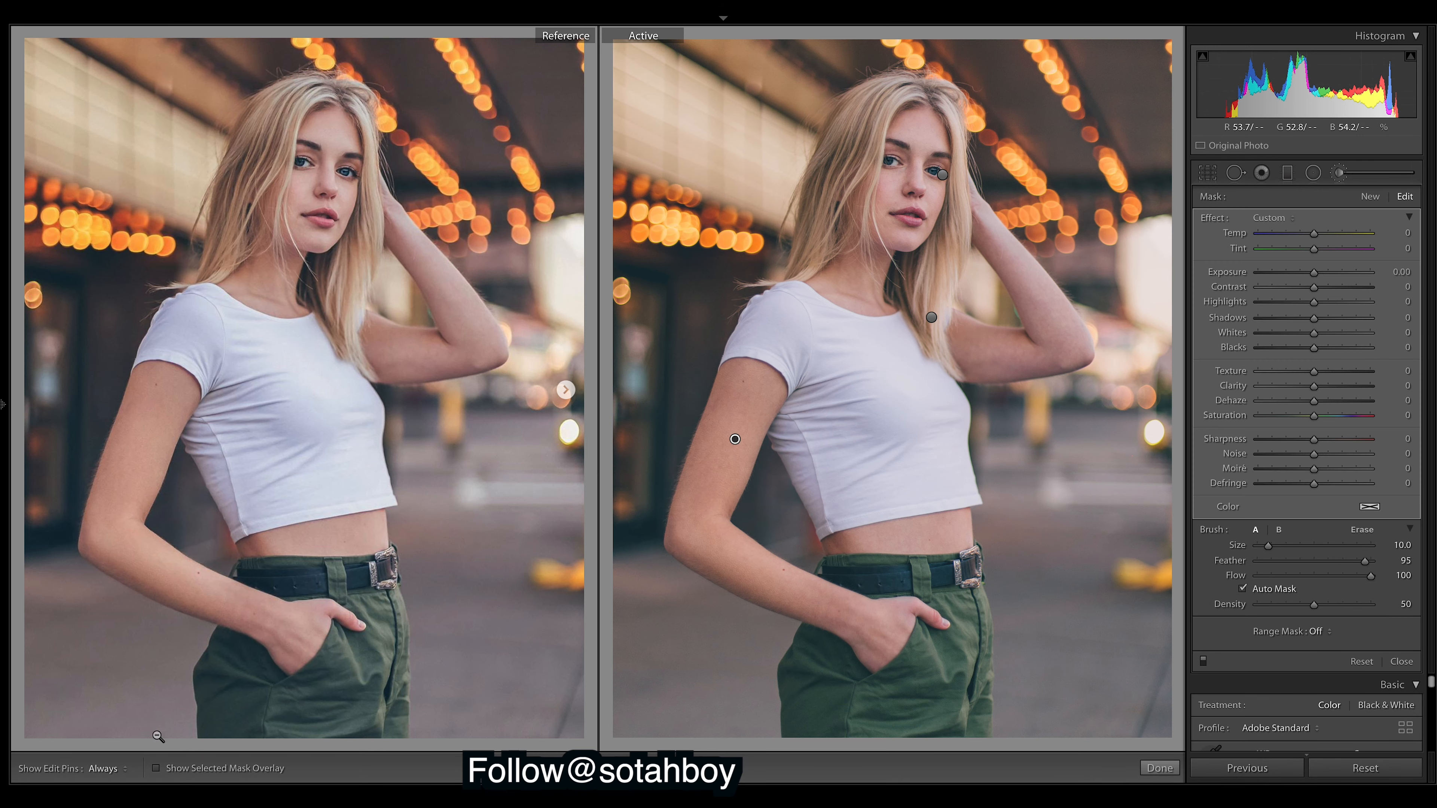
{"action": "left_click", "coordinate": [156, 769]}
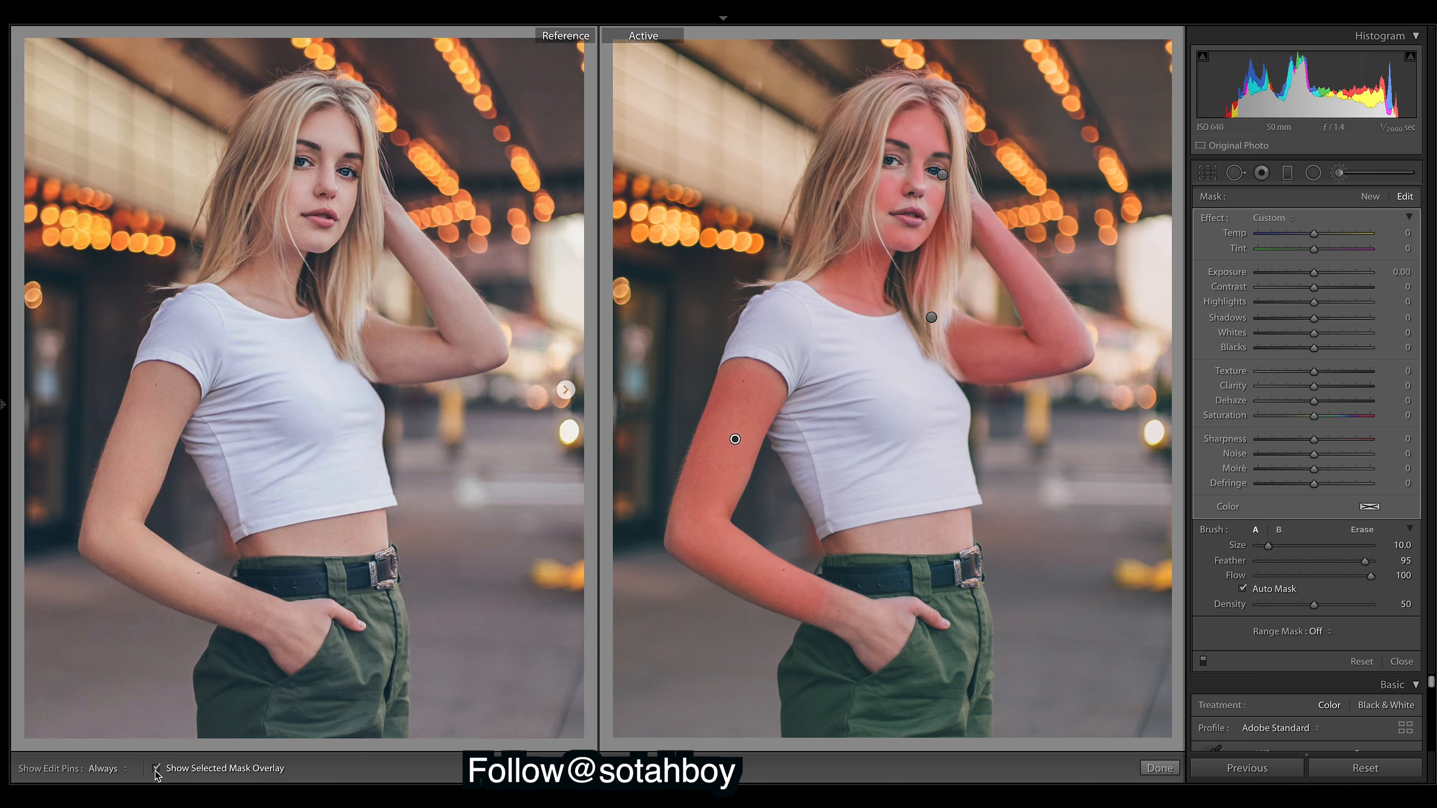
{"action": "left_click", "coordinate": [156, 770]}
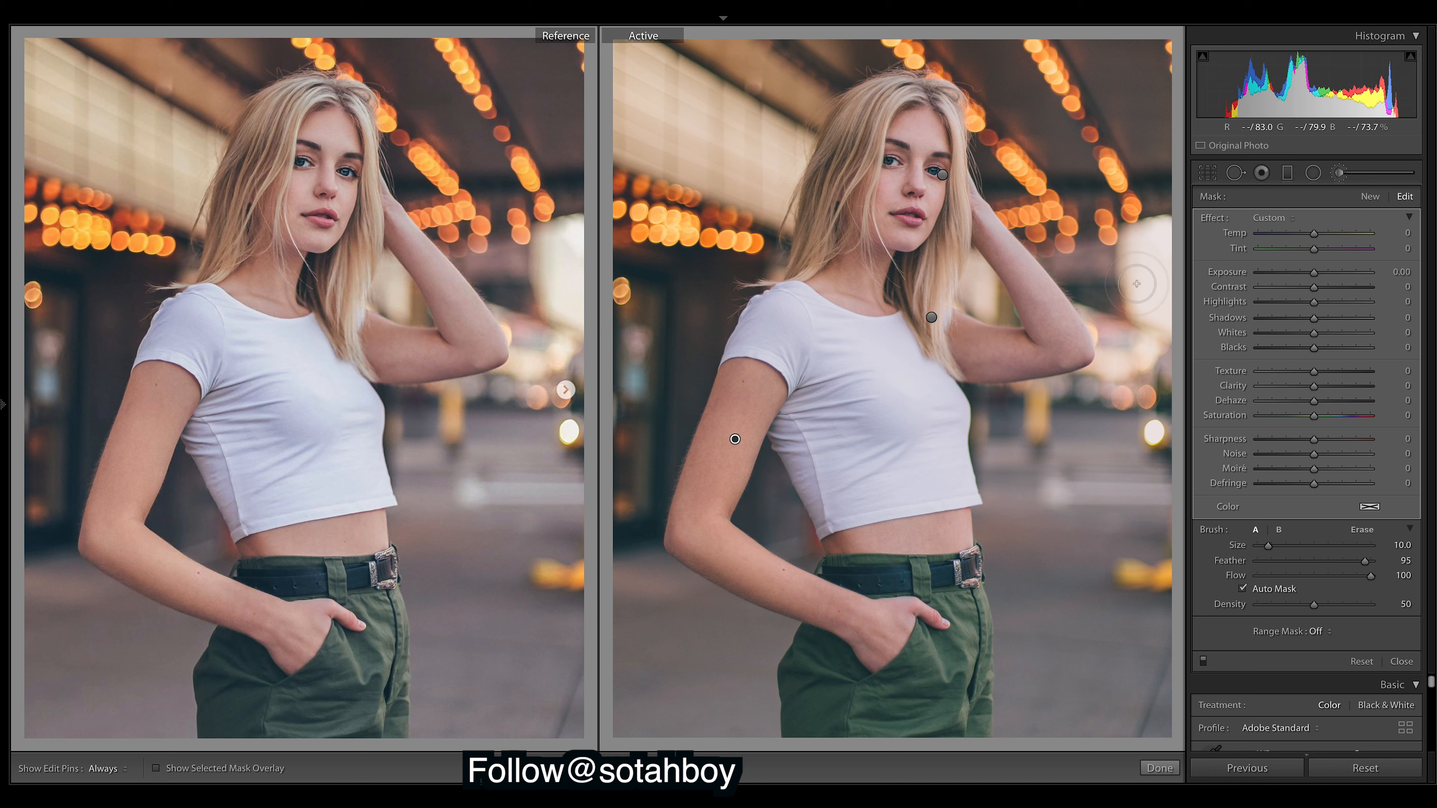
Step: Brighten the brushed skin mask with Exposure 0.21, trying Temp at 31 and resetting it
{"action": "left_click", "coordinate": [1313, 273]}
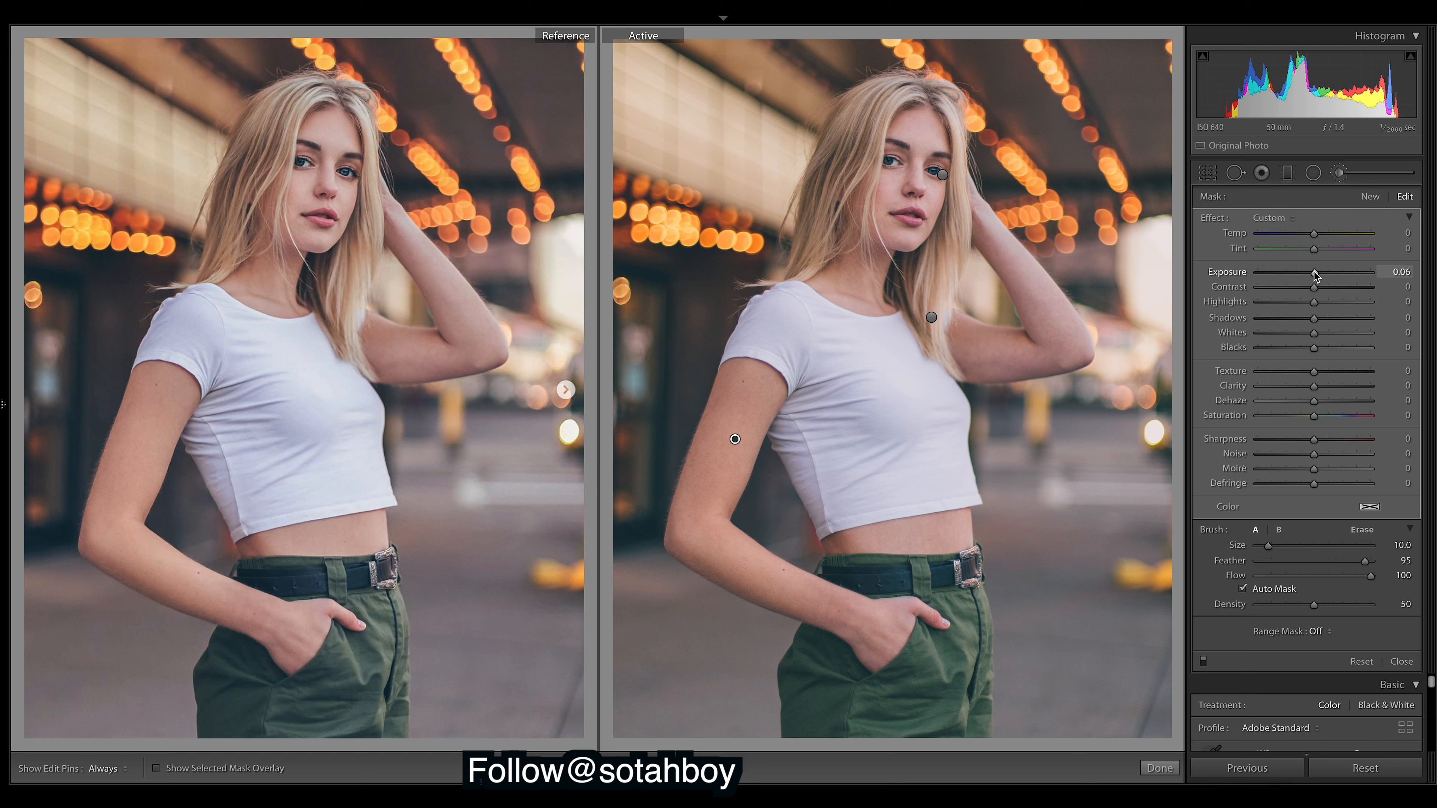
{"action": "left_click_drag", "start_coordinate": [1313, 271], "coordinate": [1315, 274]}
{"action": "left_click_drag", "start_coordinate": [1315, 274], "coordinate": [1331, 237]}
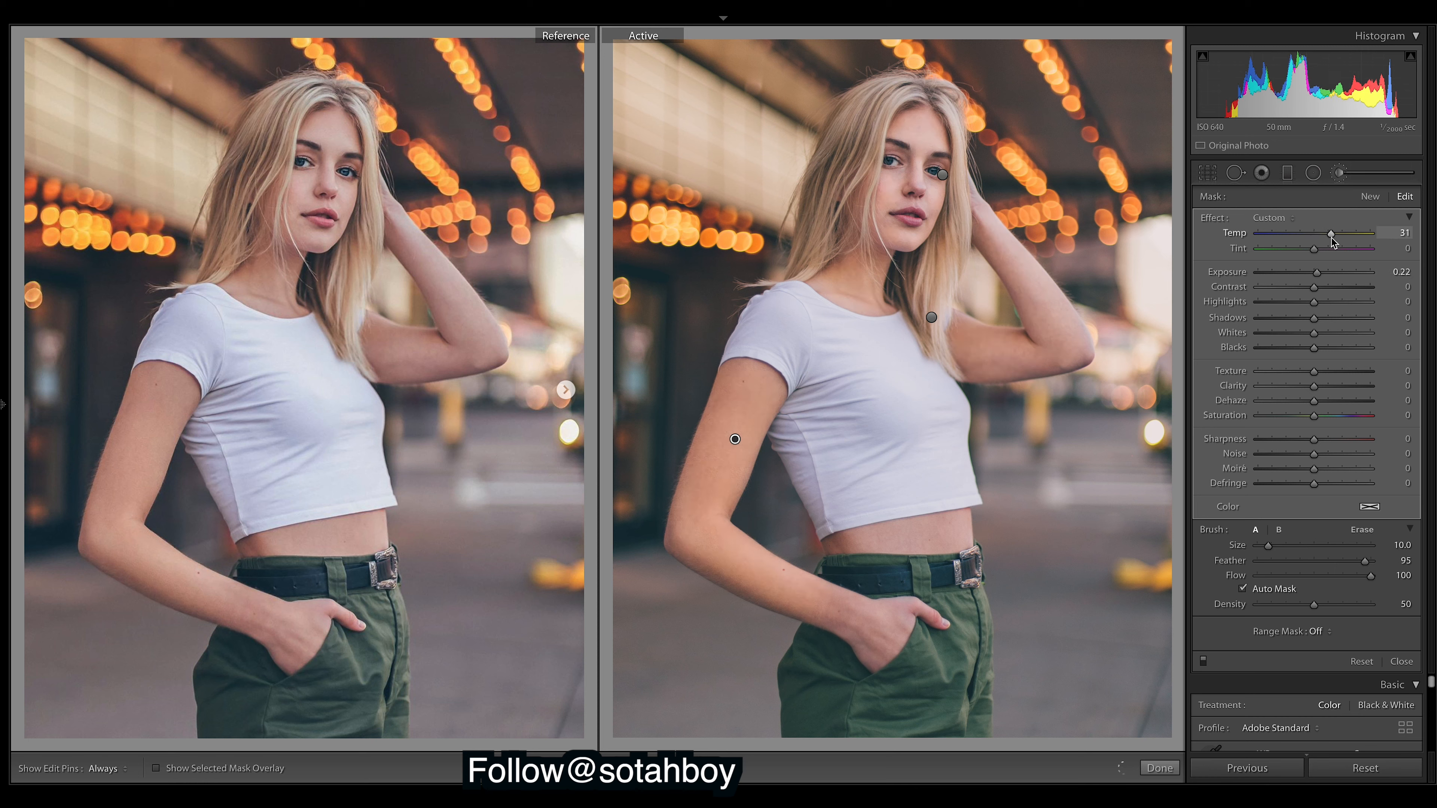
{"action": "double_click", "coordinate": [1331, 237]}
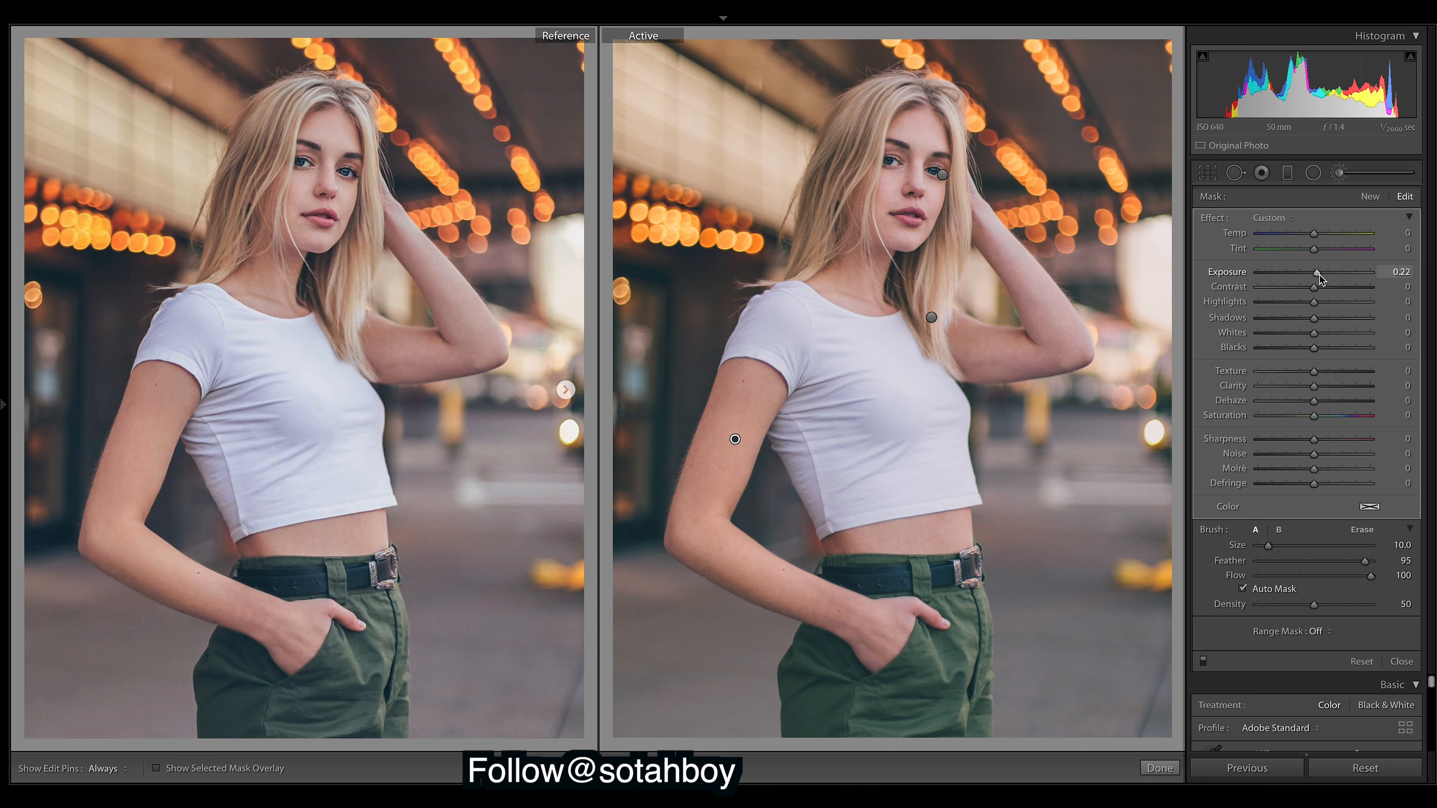
{"action": "left_click_drag", "start_coordinate": [1319, 275], "coordinate": [1320, 275]}
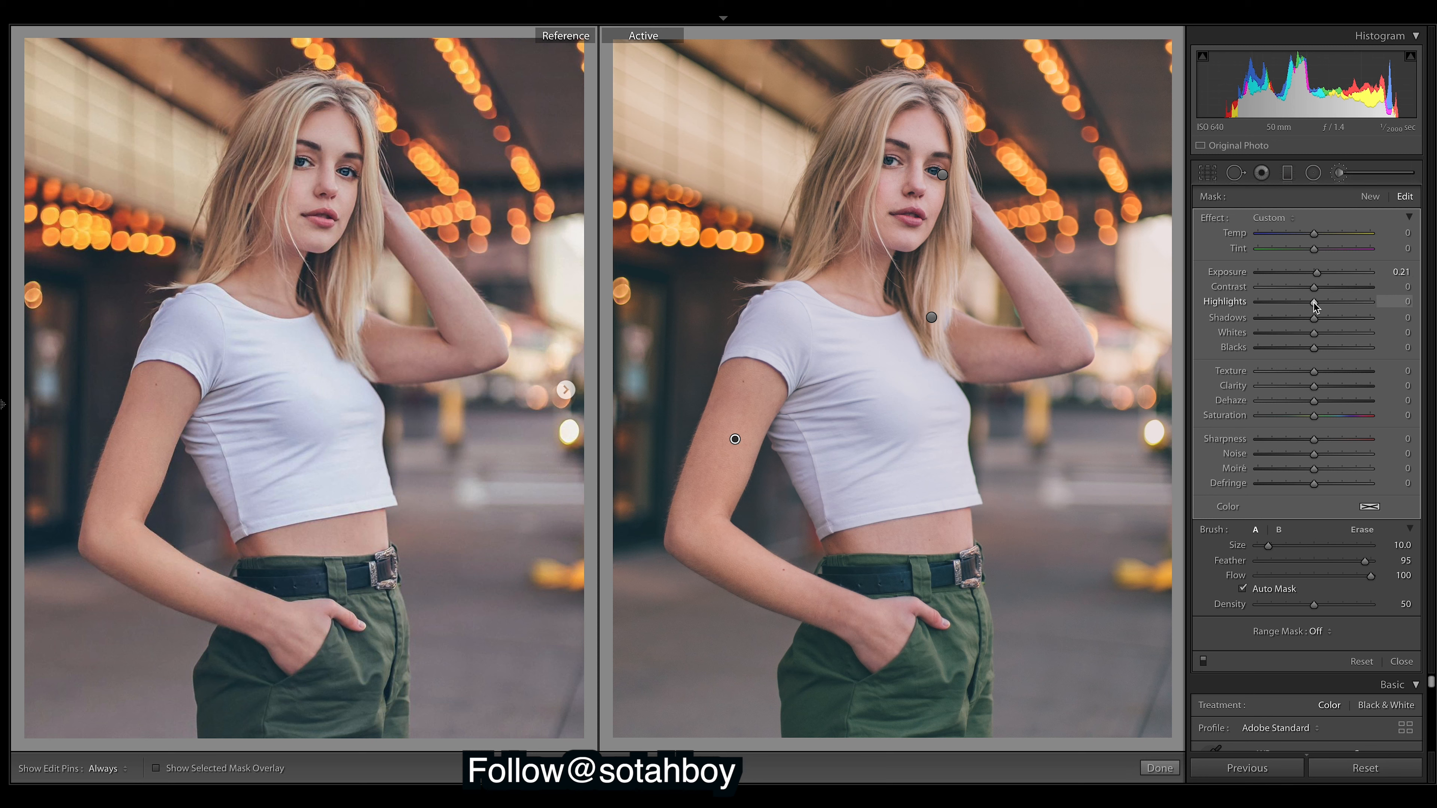
Step: Soften the brushed skin with Texture at -81 and Clarity at -57
{"action": "left_click_drag", "start_coordinate": [1313, 371], "coordinate": [1270, 375]}
{"action": "left_click_drag", "start_coordinate": [1272, 371], "coordinate": [1269, 375]}
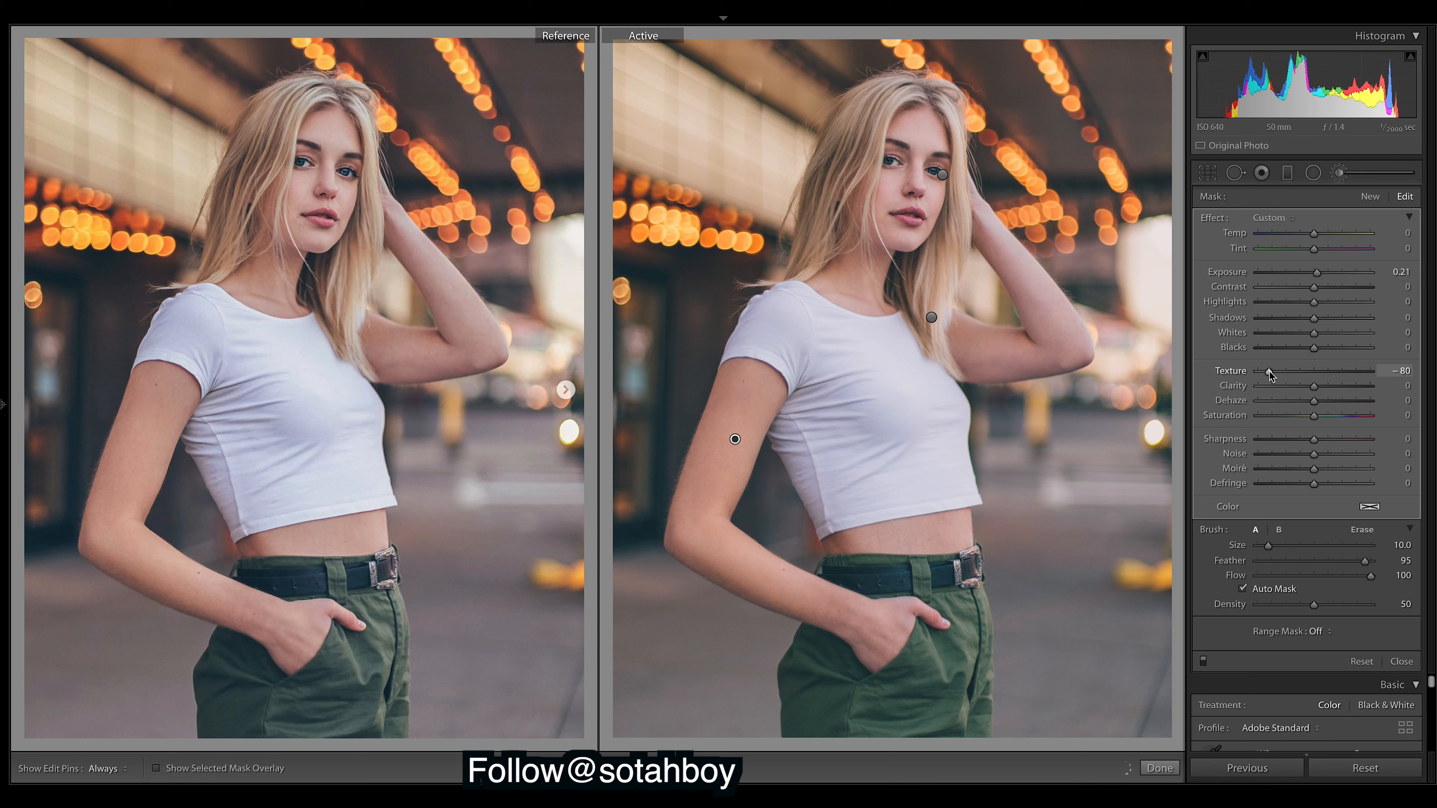
{"action": "left_click_drag", "start_coordinate": [1270, 373], "coordinate": [1270, 371]}
{"action": "left_click_drag", "start_coordinate": [1312, 386], "coordinate": [1280, 388]}
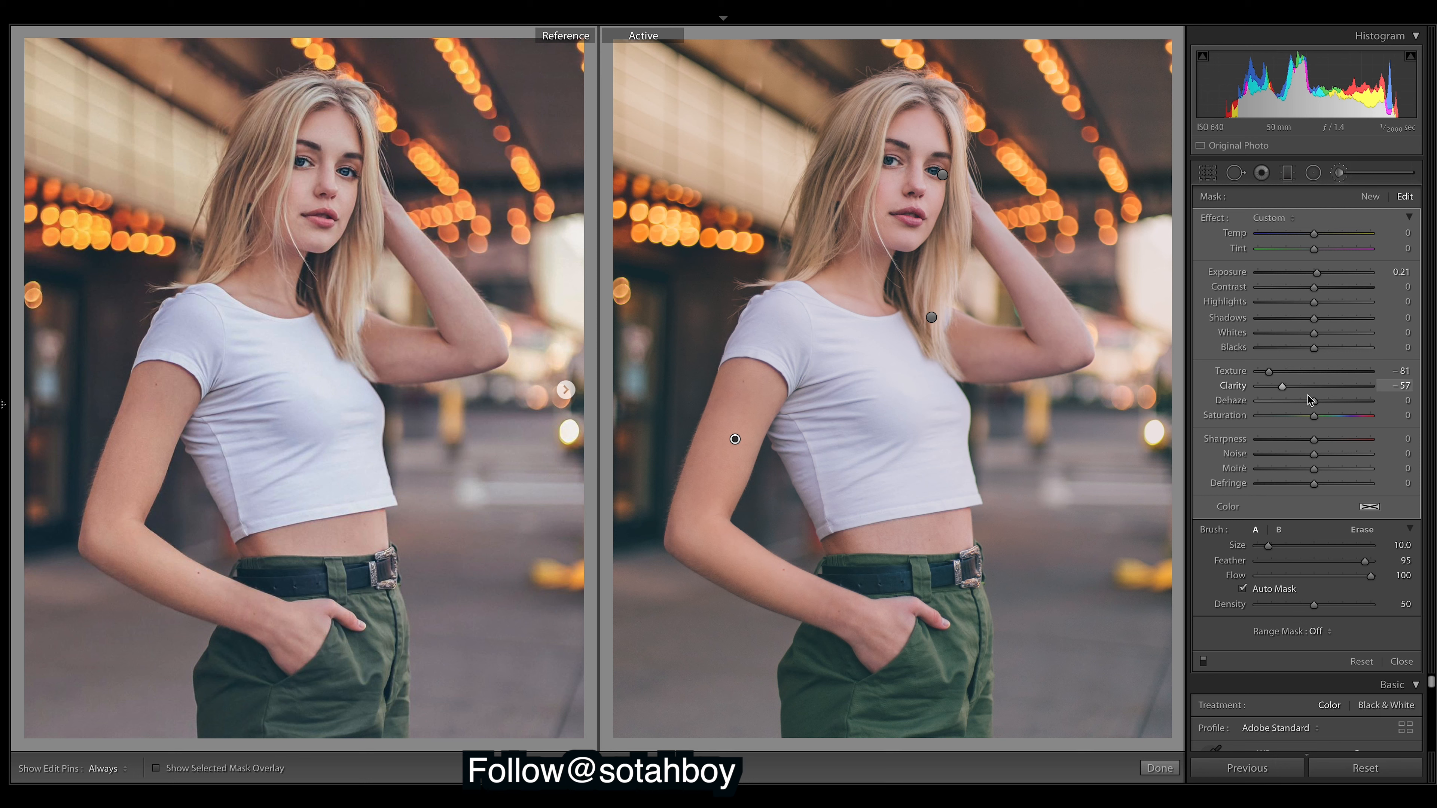
Step: Set the skin mask's Sharpness to 32 and finish the brush adjustments
{"action": "left_click", "coordinate": [1341, 440]}
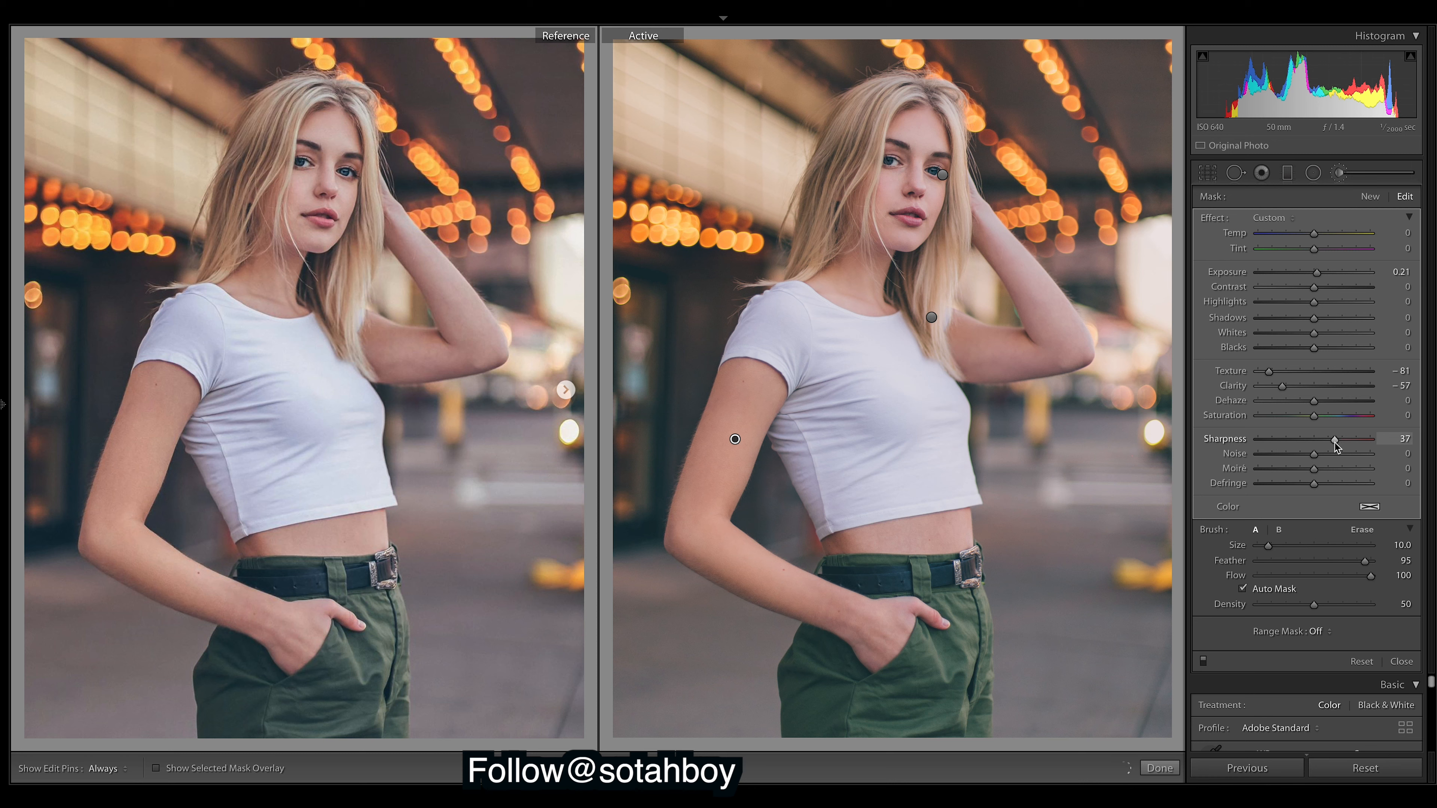
{"action": "left_click_drag", "start_coordinate": [1333, 442], "coordinate": [1334, 441]}
{"action": "left_click_drag", "start_coordinate": [1336, 444], "coordinate": [1332, 442]}
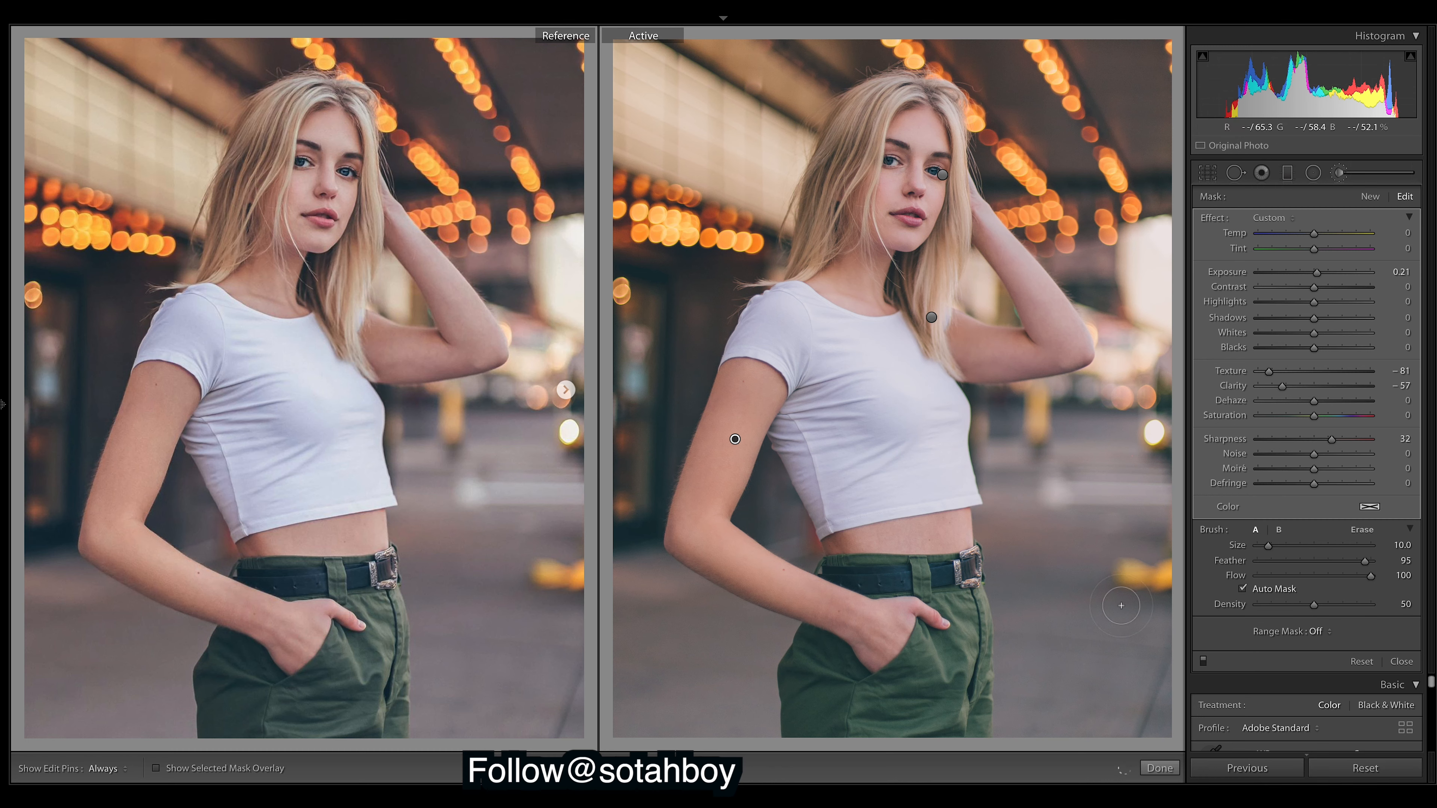
{"action": "left_click", "coordinate": [1159, 768]}
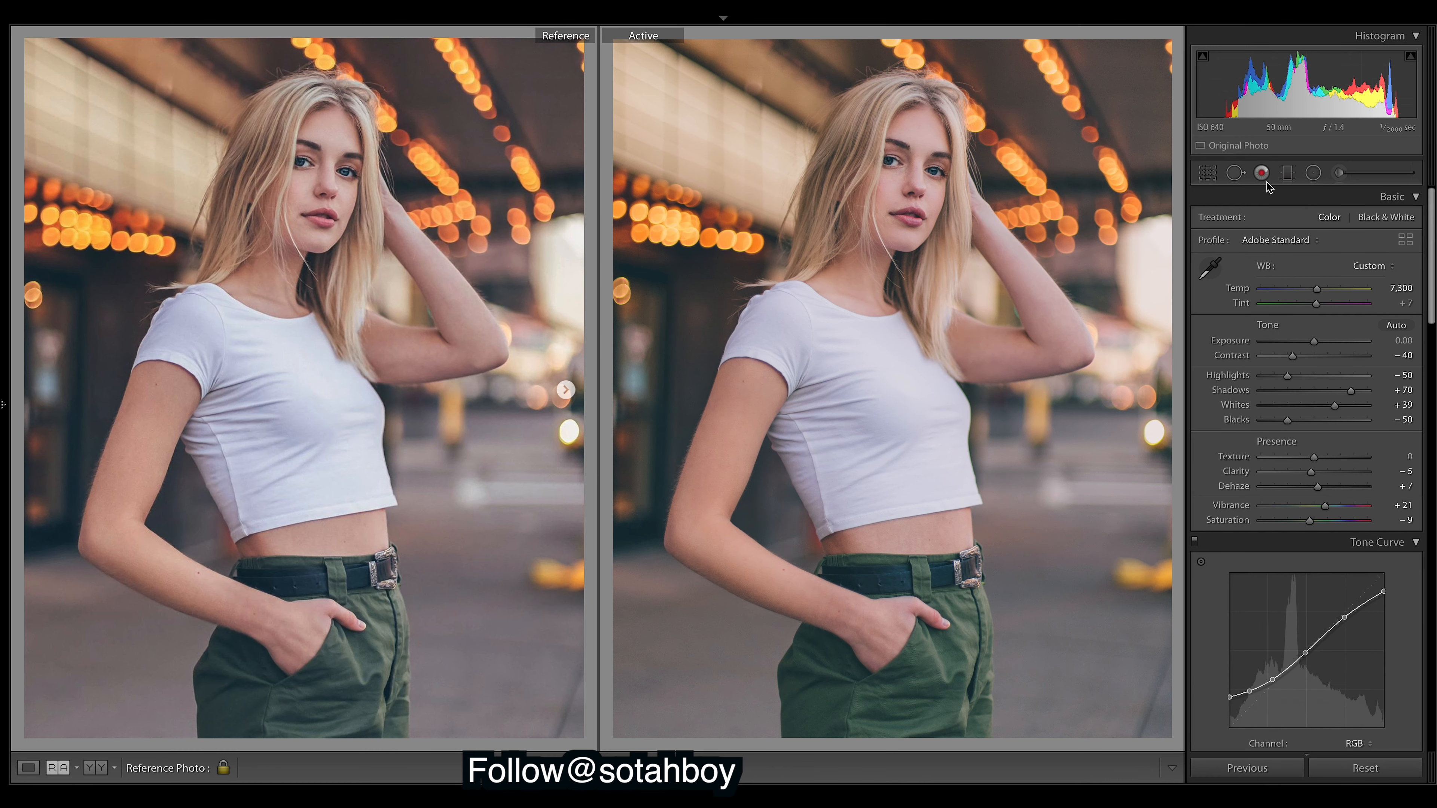
Step: Select the eye brush mask and reset all its effect values to zero
{"action": "left_click", "coordinate": [1313, 173]}
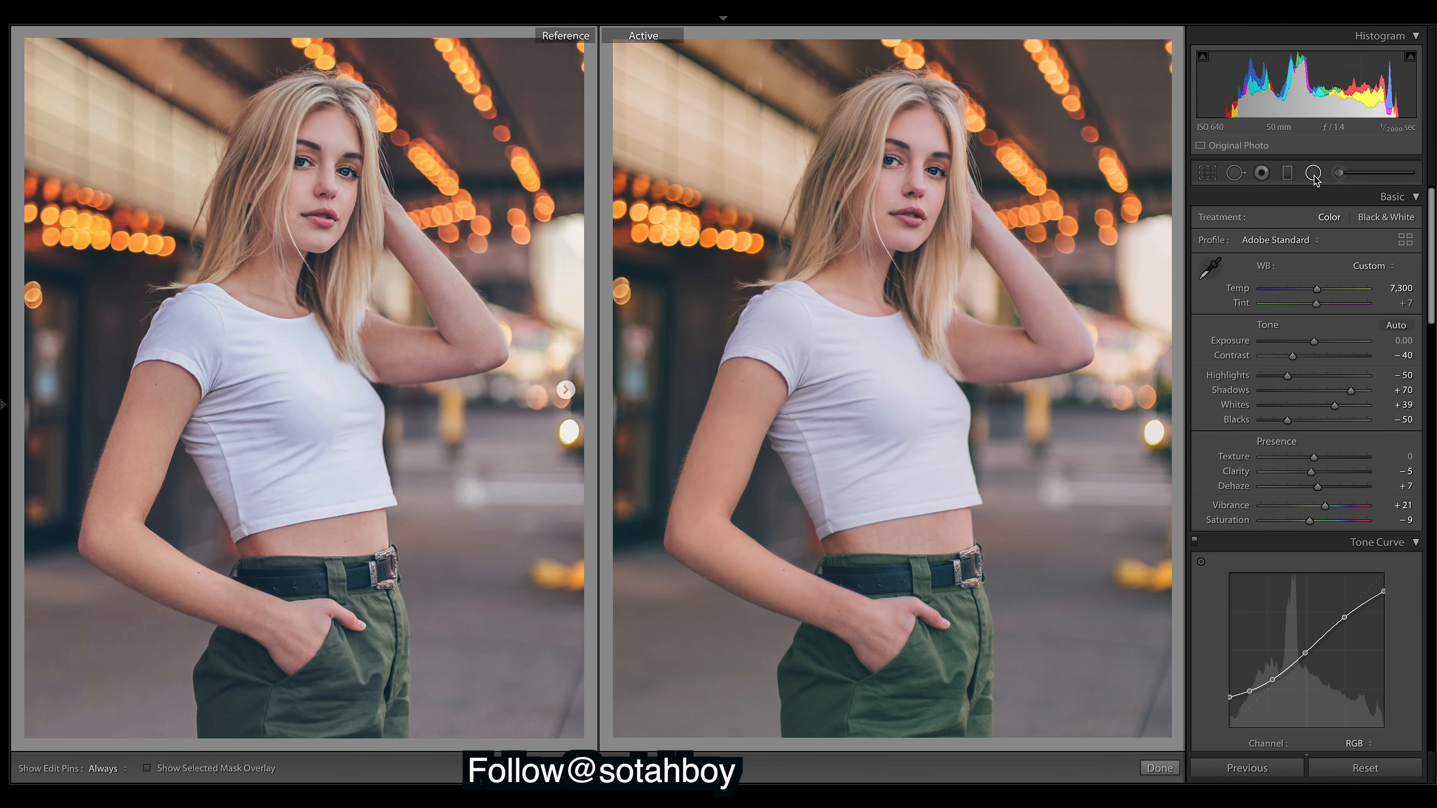
{"action": "left_click", "coordinate": [1338, 173]}
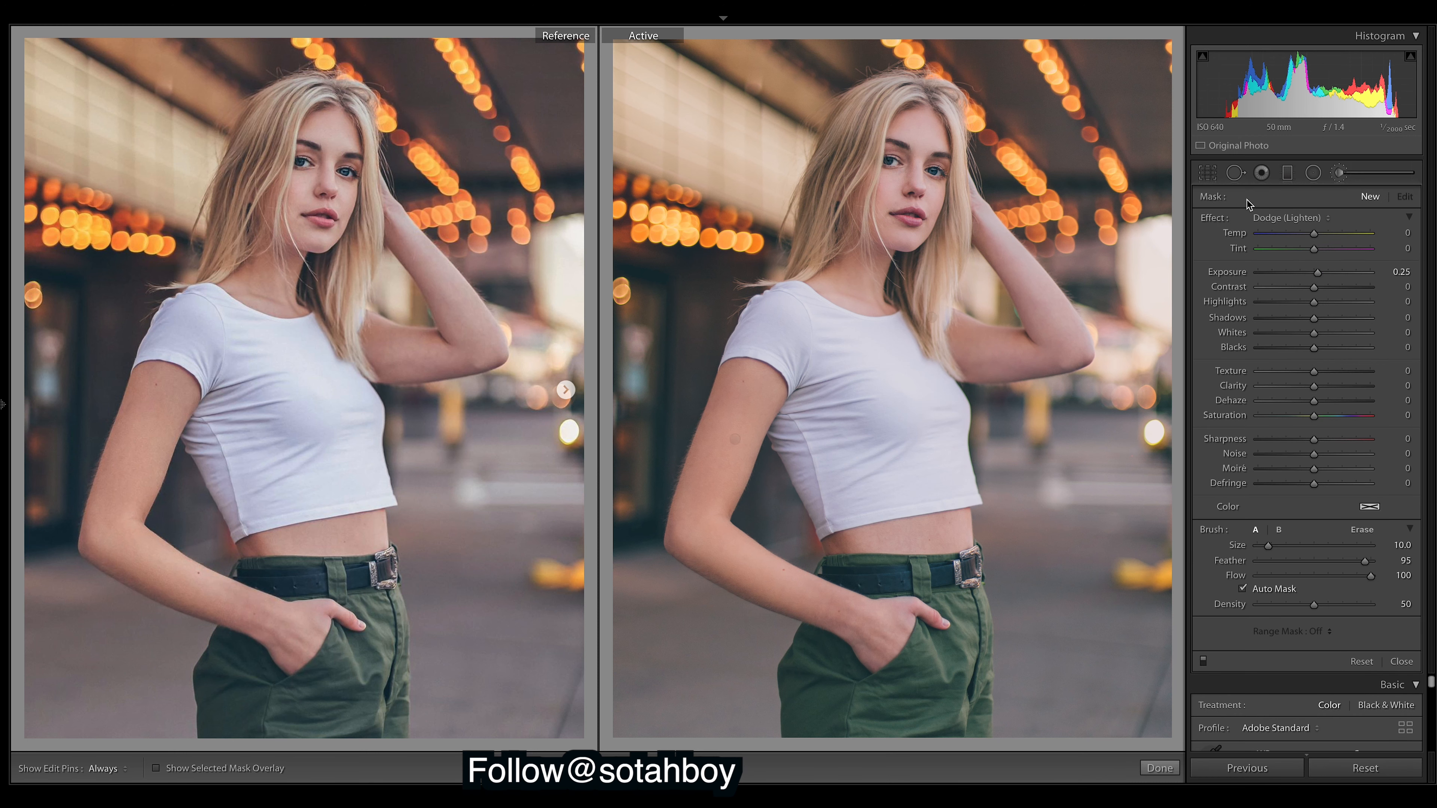
{"action": "left_click", "coordinate": [943, 175]}
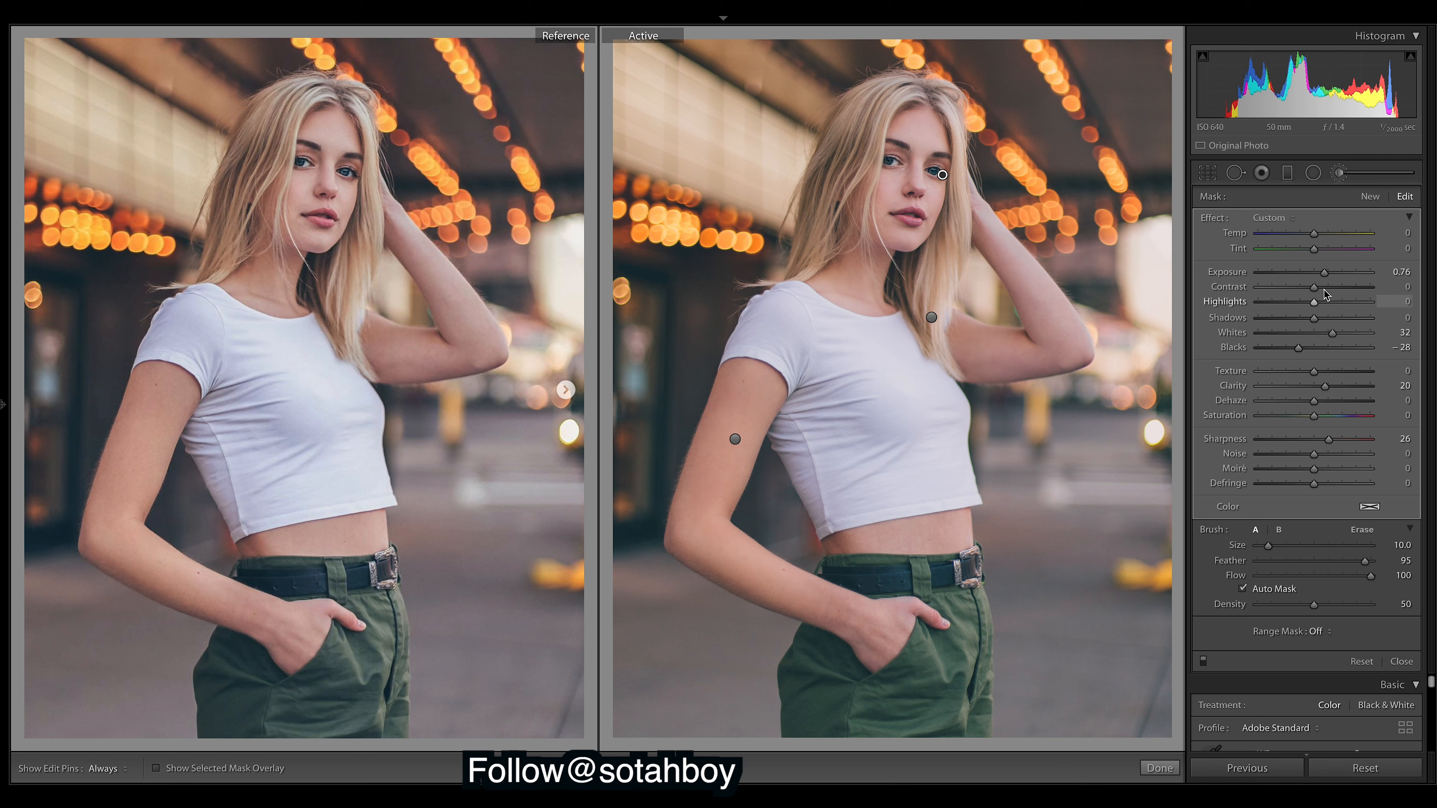
{"action": "double_click", "coordinate": [1326, 275]}
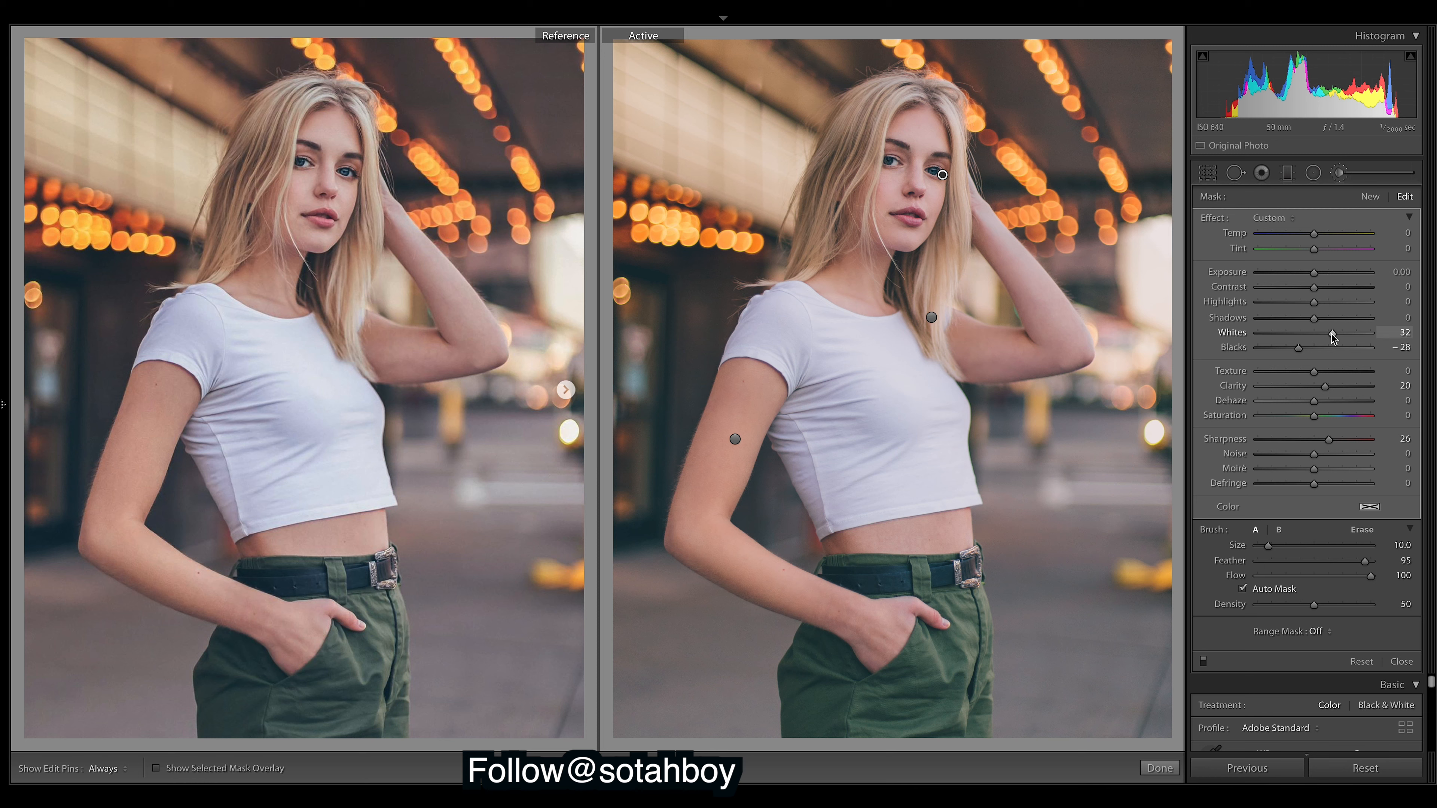
{"action": "double_click", "coordinate": [1300, 350]}
{"action": "key", "text": "alt"}
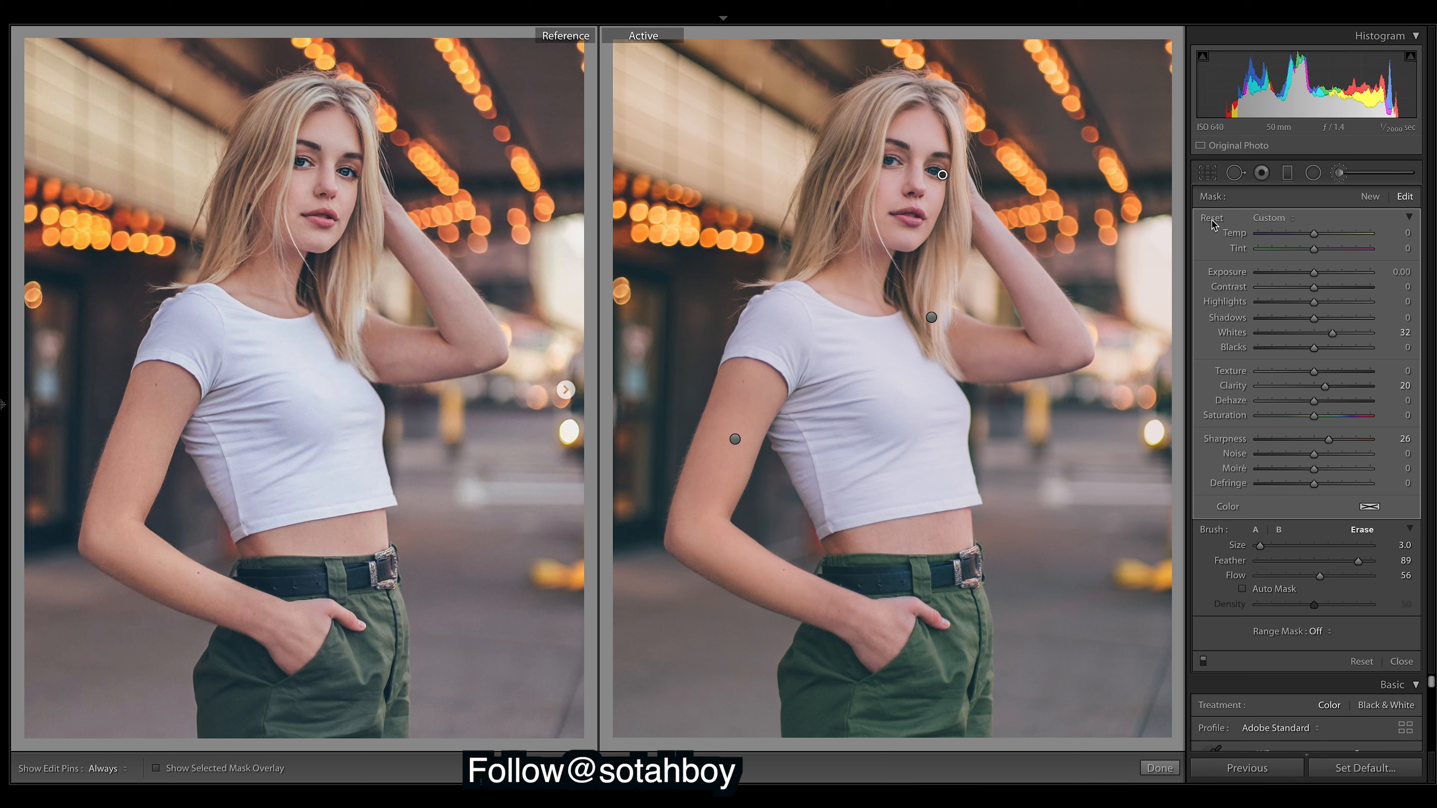
{"action": "left_click", "coordinate": [1211, 219], "text": "alt"}
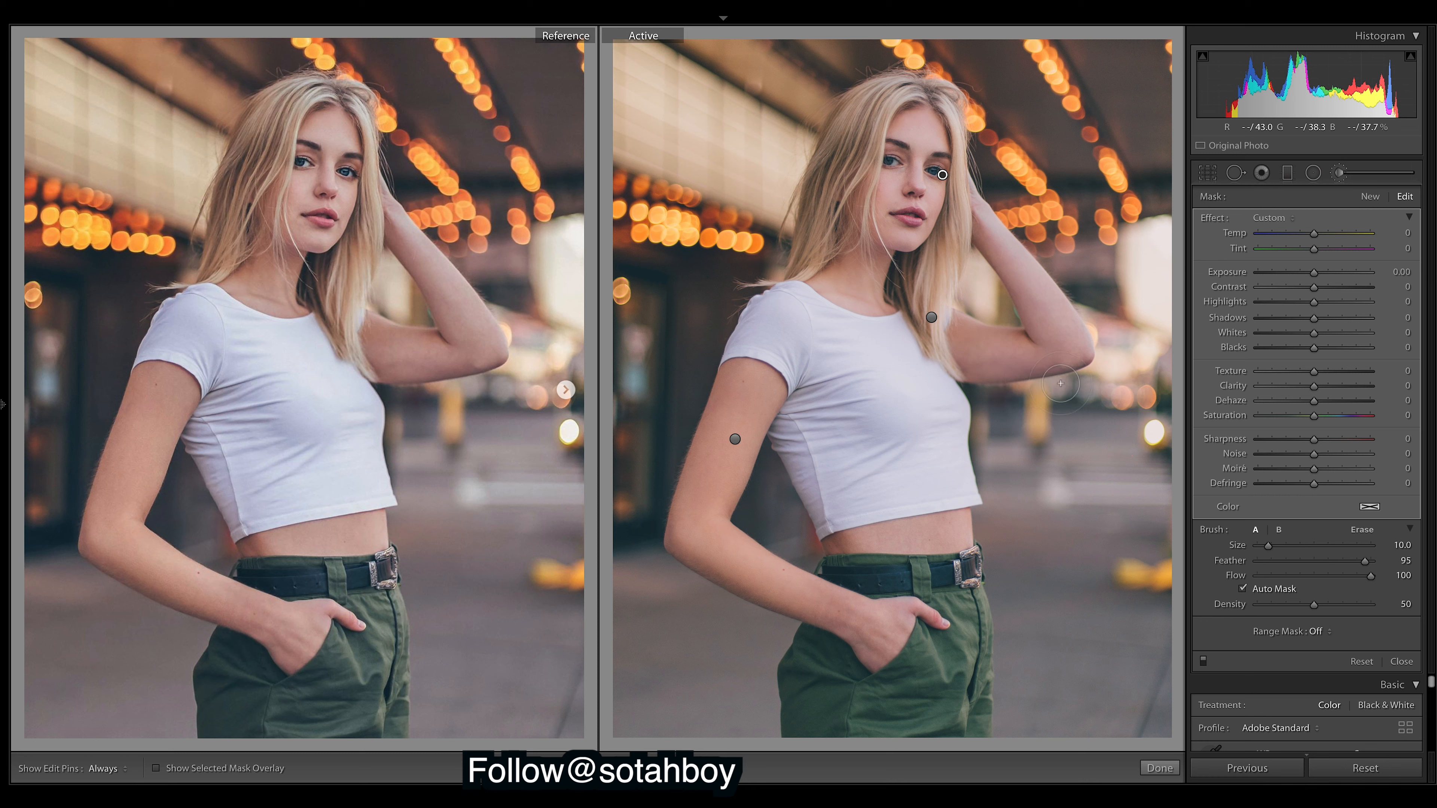
Step: Brighten the eye mask with Exposure 0.76 and deepen its Blacks to -28
{"action": "left_click_drag", "start_coordinate": [1316, 275], "coordinate": [1319, 276]}
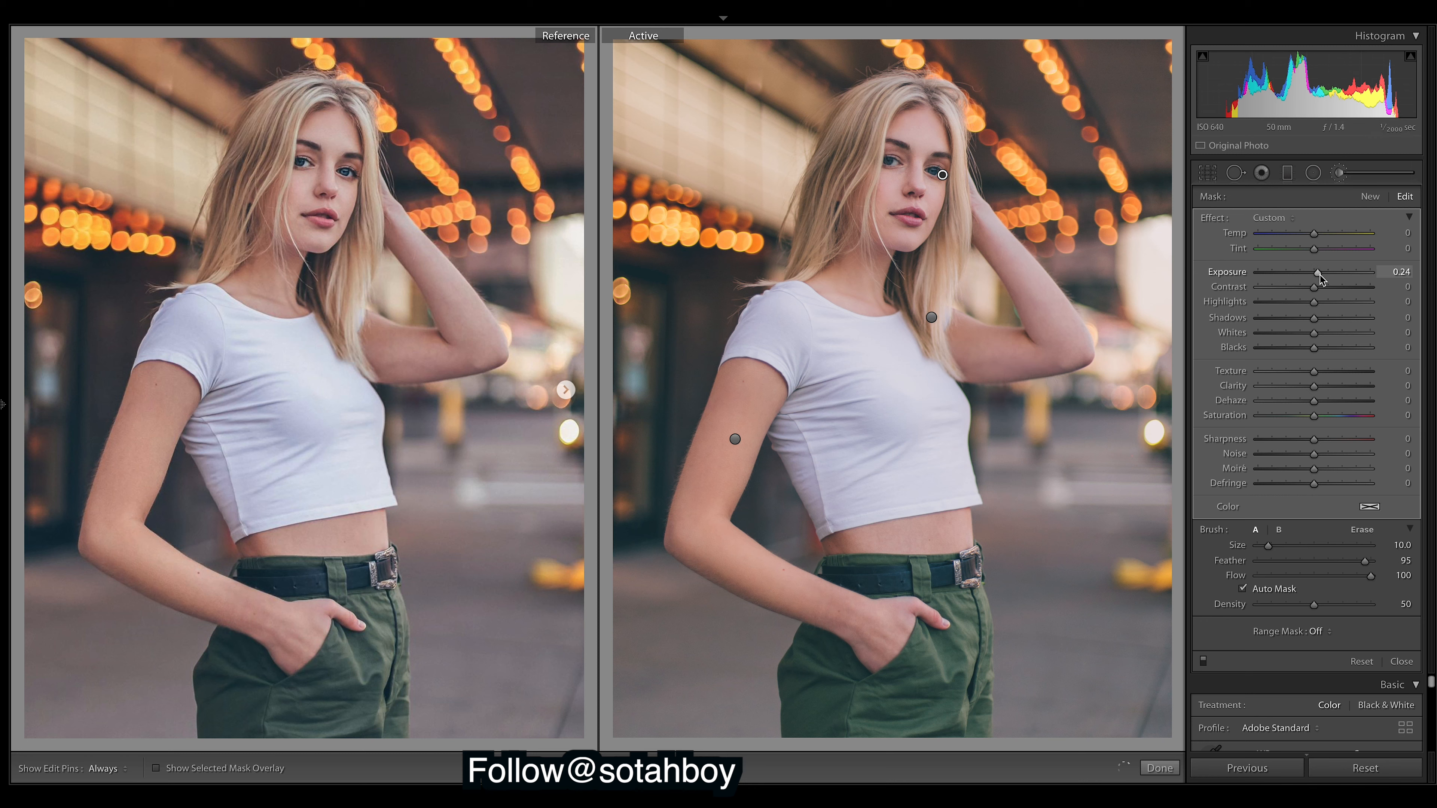
{"action": "left_click_drag", "start_coordinate": [1320, 278], "coordinate": [1325, 281]}
{"action": "left_click_drag", "start_coordinate": [1314, 349], "coordinate": [1297, 345]}
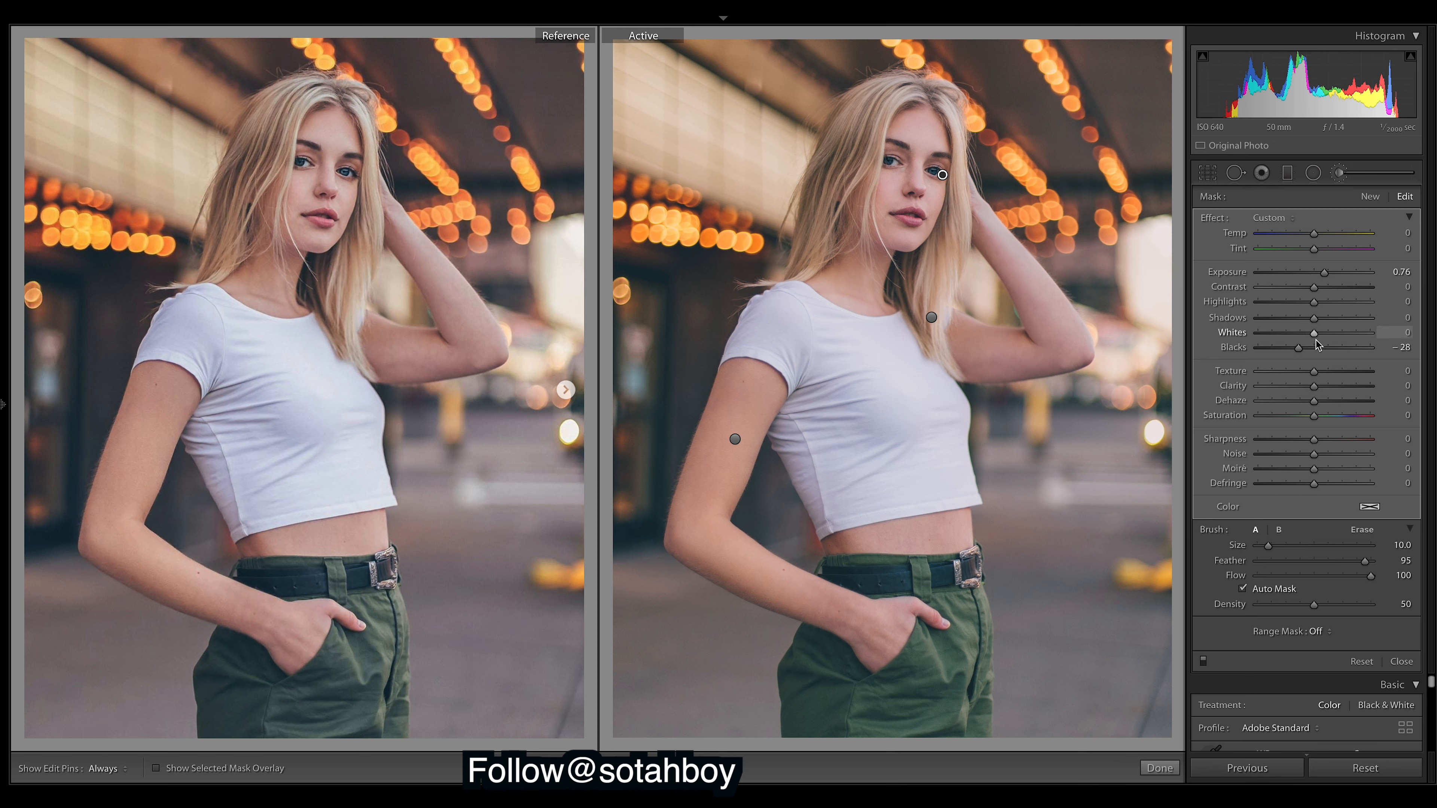
Step: Raise the eye mask's Whites, Clarity and Sharpness, and finish the brush adjustments
{"action": "mouse_move", "coordinate": [1315, 335]}
{"action": "left_mouse_down"}
{"action": "mouse_move", "coordinate": [1342, 344]}
{"action": "mouse_move", "coordinate": [1329, 338]}
{"action": "left_mouse_up"}
{"action": "left_click_drag", "start_coordinate": [1325, 390], "coordinate": [1327, 390]}
{"action": "left_click", "coordinate": [1327, 439]}
{"action": "left_click", "coordinate": [1212, 219], "text": "alt"}
{"action": "key", "text": "ctrl+z"}
{"action": "left_click", "coordinate": [1159, 767]}
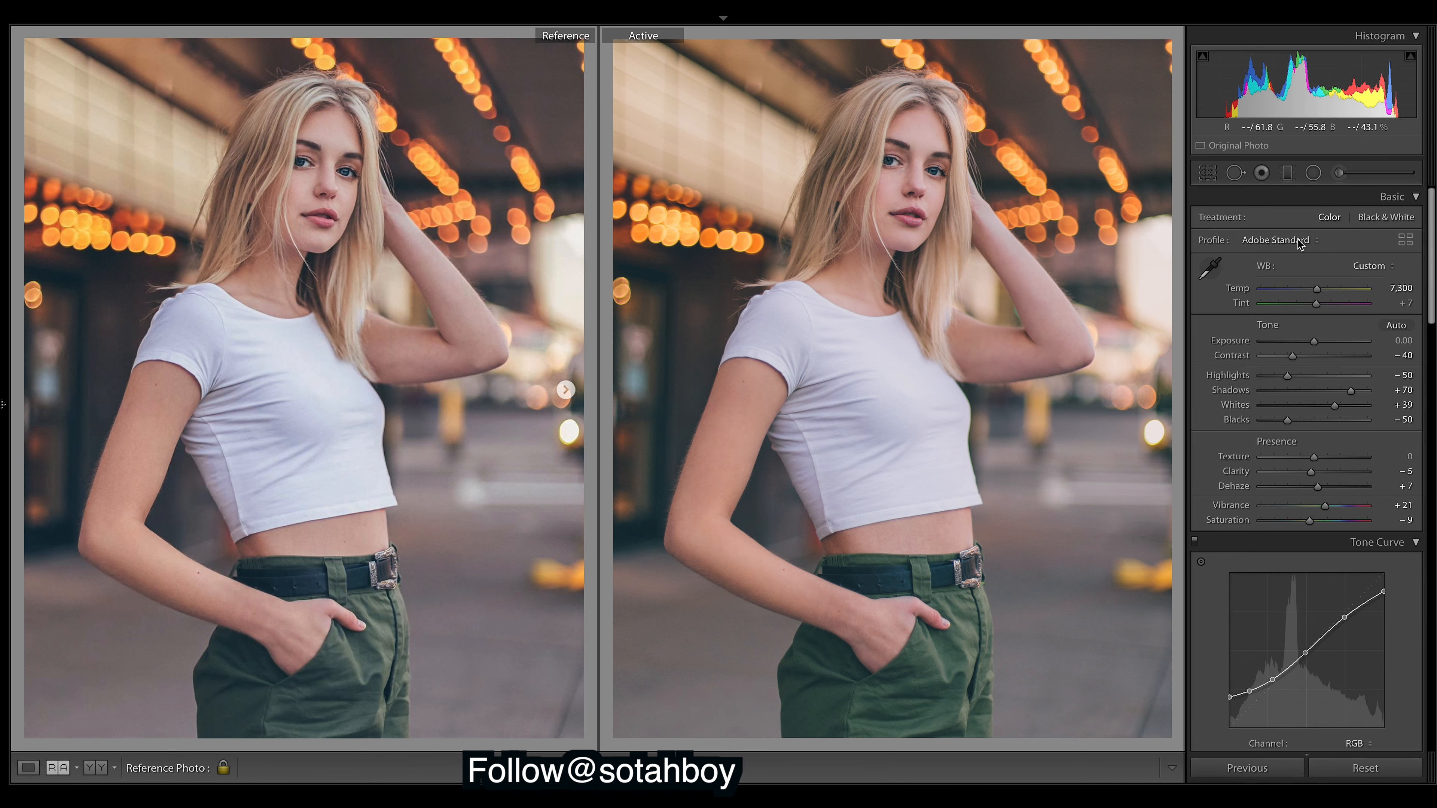
Step: Mute the green trousers by lowering the HSL Green saturation to -51
{"action": "left_click_drag", "start_coordinate": [1431, 226], "coordinate": [1431, 344]}
{"action": "scroll", "coordinate": [1305, 469], "scroll_direction": "down", "scroll_amount": 1}
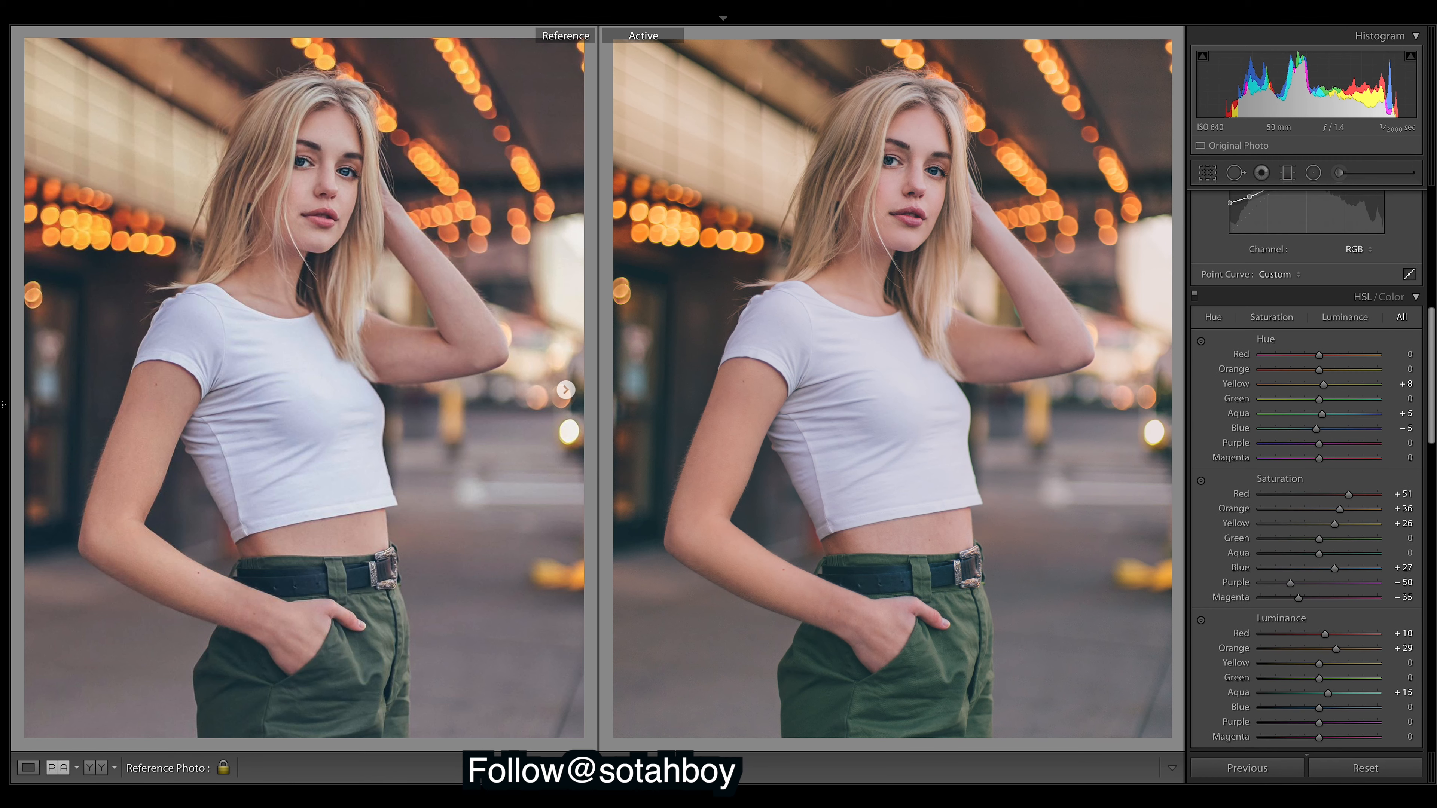
{"action": "scroll", "coordinate": [1305, 470], "scroll_direction": "down", "scroll_amount": 2}
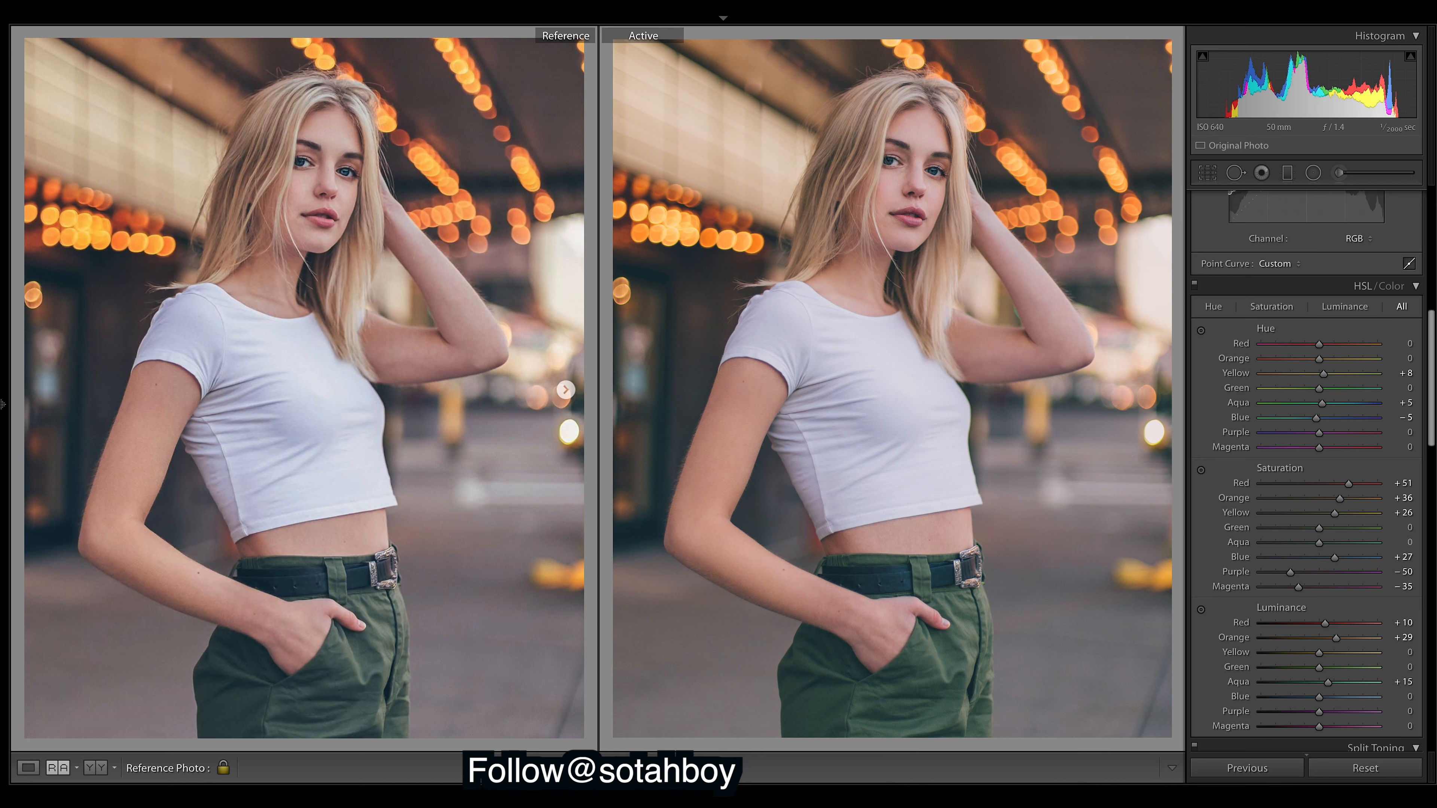
{"action": "mouse_move", "coordinate": [1318, 527]}
{"action": "left_mouse_down"}
{"action": "mouse_move", "coordinate": [1283, 527]}
{"action": "mouse_move", "coordinate": [1298, 529]}
{"action": "left_mouse_up"}
{"action": "scroll", "coordinate": [1422, 392], "scroll_direction": "up", "scroll_amount": 3}
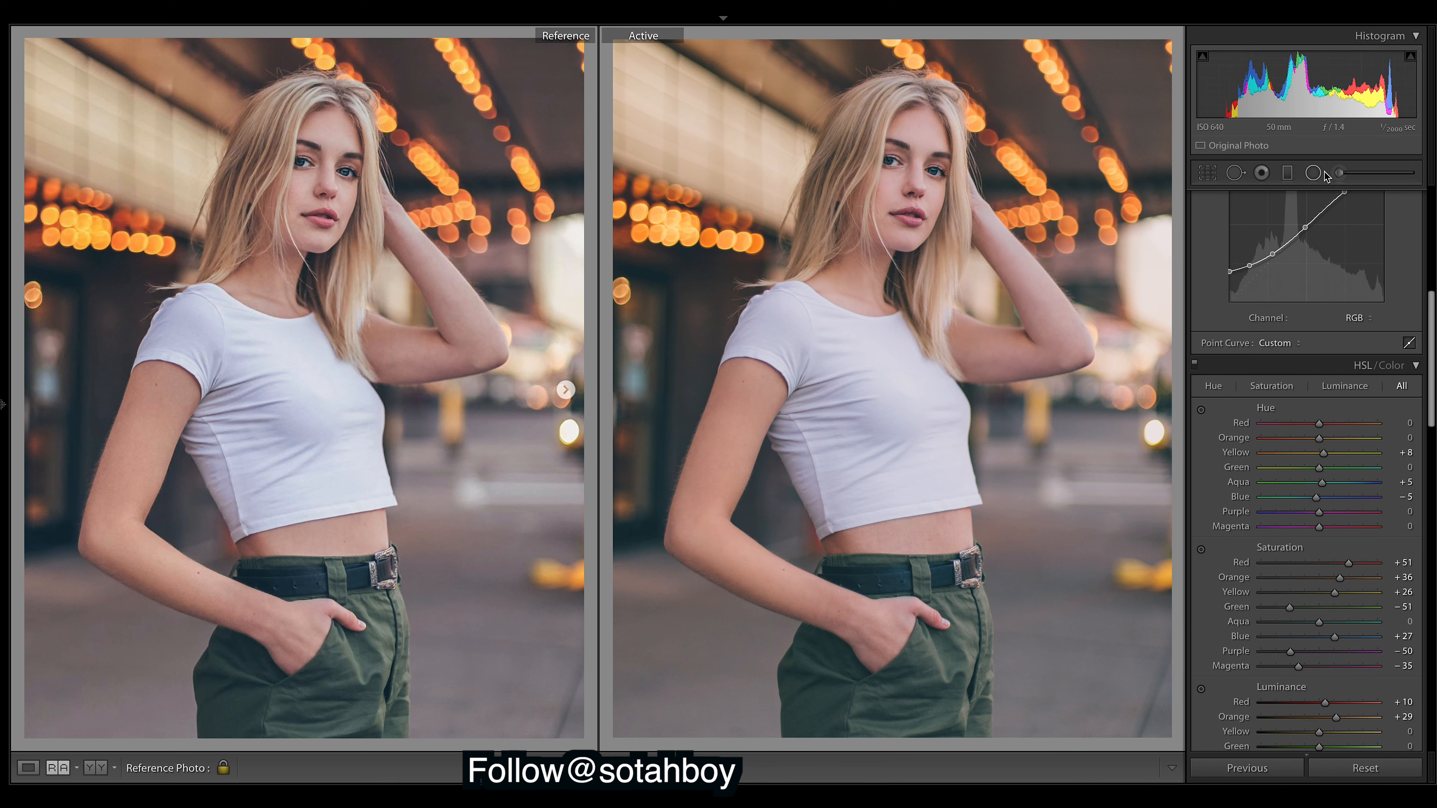
Step: Select the hair brush mask, reset its Tint and Saturation, and close the brush
{"action": "left_click", "coordinate": [1339, 172]}
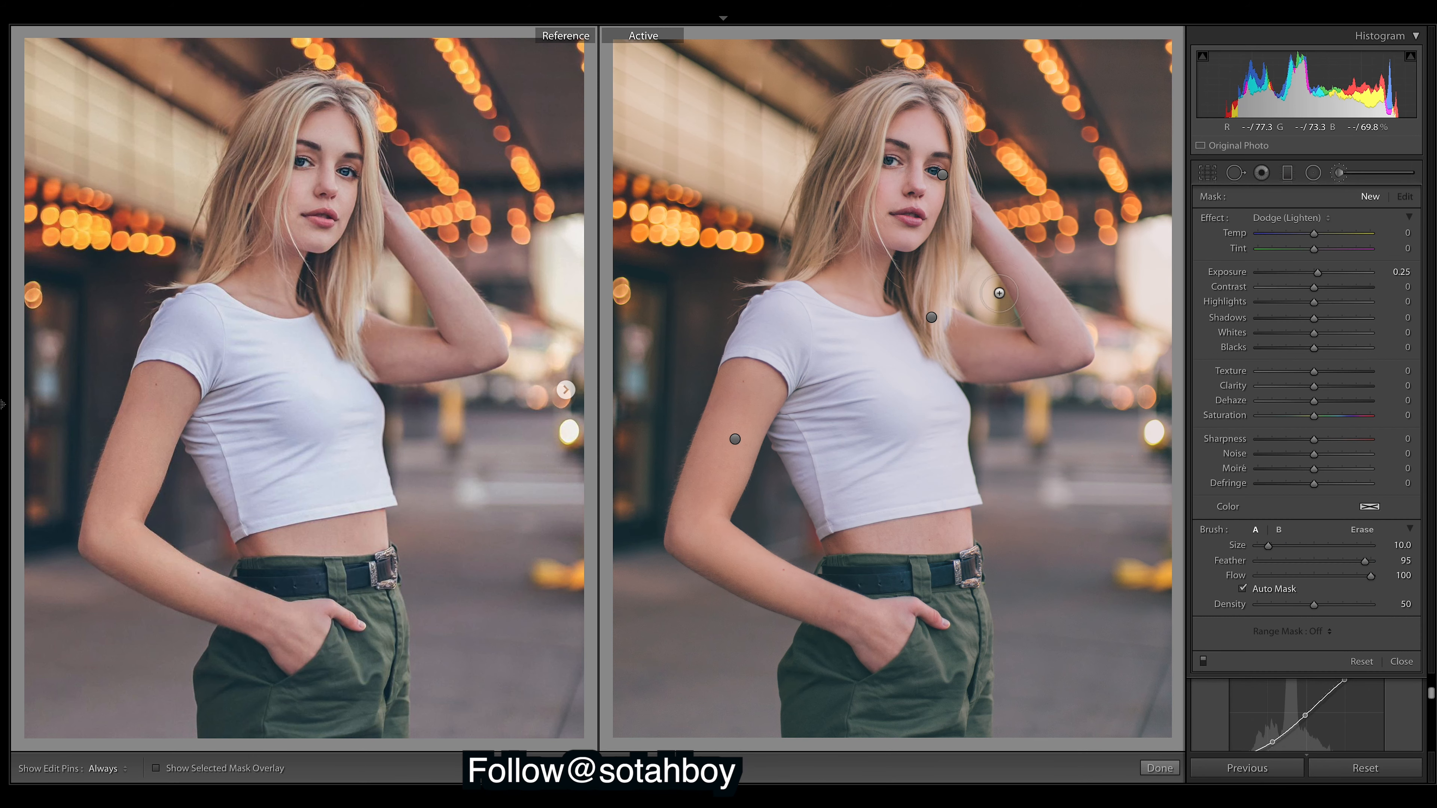
{"action": "left_click", "coordinate": [931, 317]}
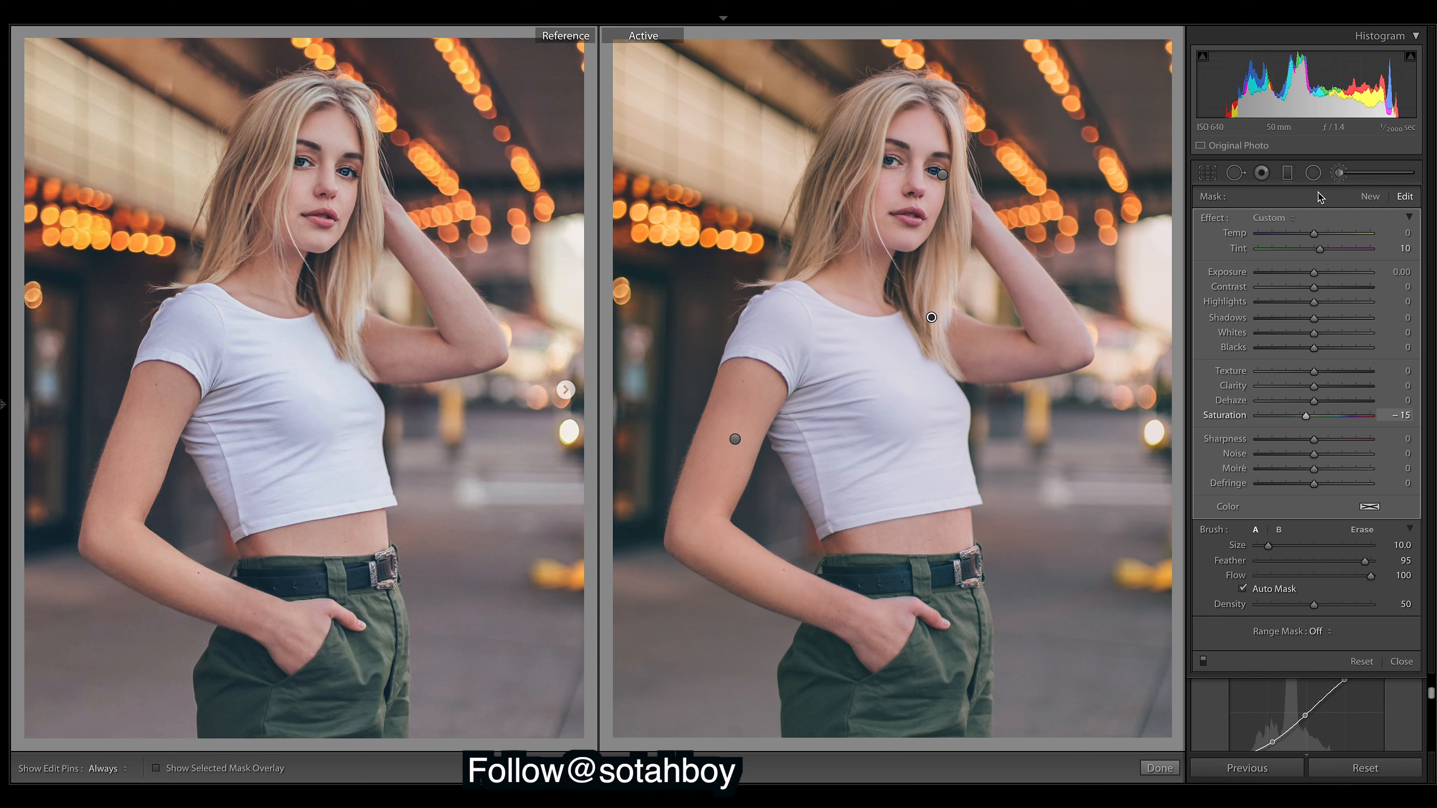
{"action": "double_click", "coordinate": [1321, 251]}
{"action": "double_click", "coordinate": [1308, 416]}
{"action": "left_click", "coordinate": [1401, 662]}
Step: Try the HSL Yellow hue at +100 and undo the change
{"action": "mouse_move", "coordinate": [1427, 417]}
{"action": "left_mouse_down"}
{"action": "mouse_move", "coordinate": [1427, 481]}
{"action": "mouse_move", "coordinate": [1428, 408]}
{"action": "left_mouse_up"}
{"action": "left_click_drag", "start_coordinate": [1323, 345], "coordinate": [1378, 346]}
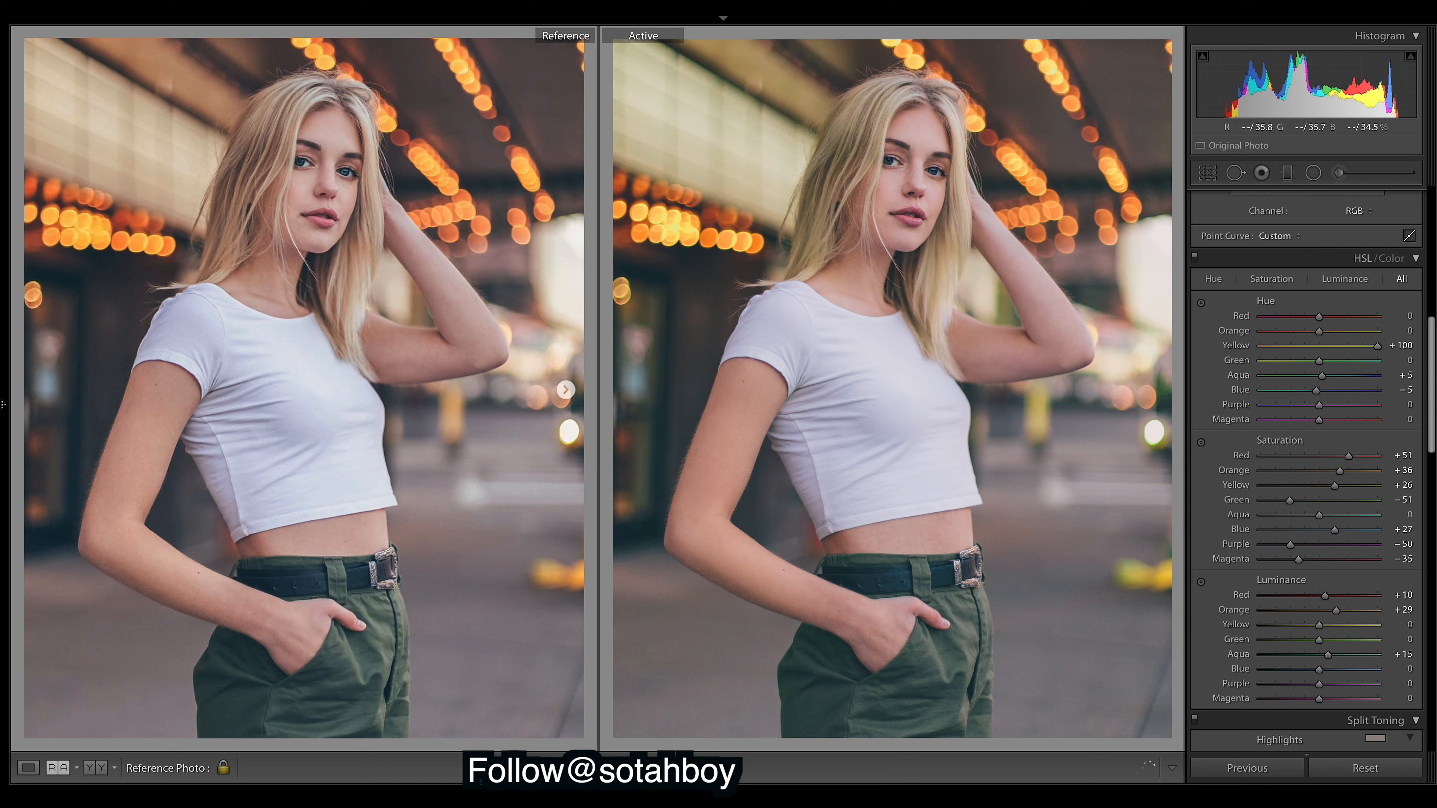
{"action": "key", "text": "ctrl+z"}
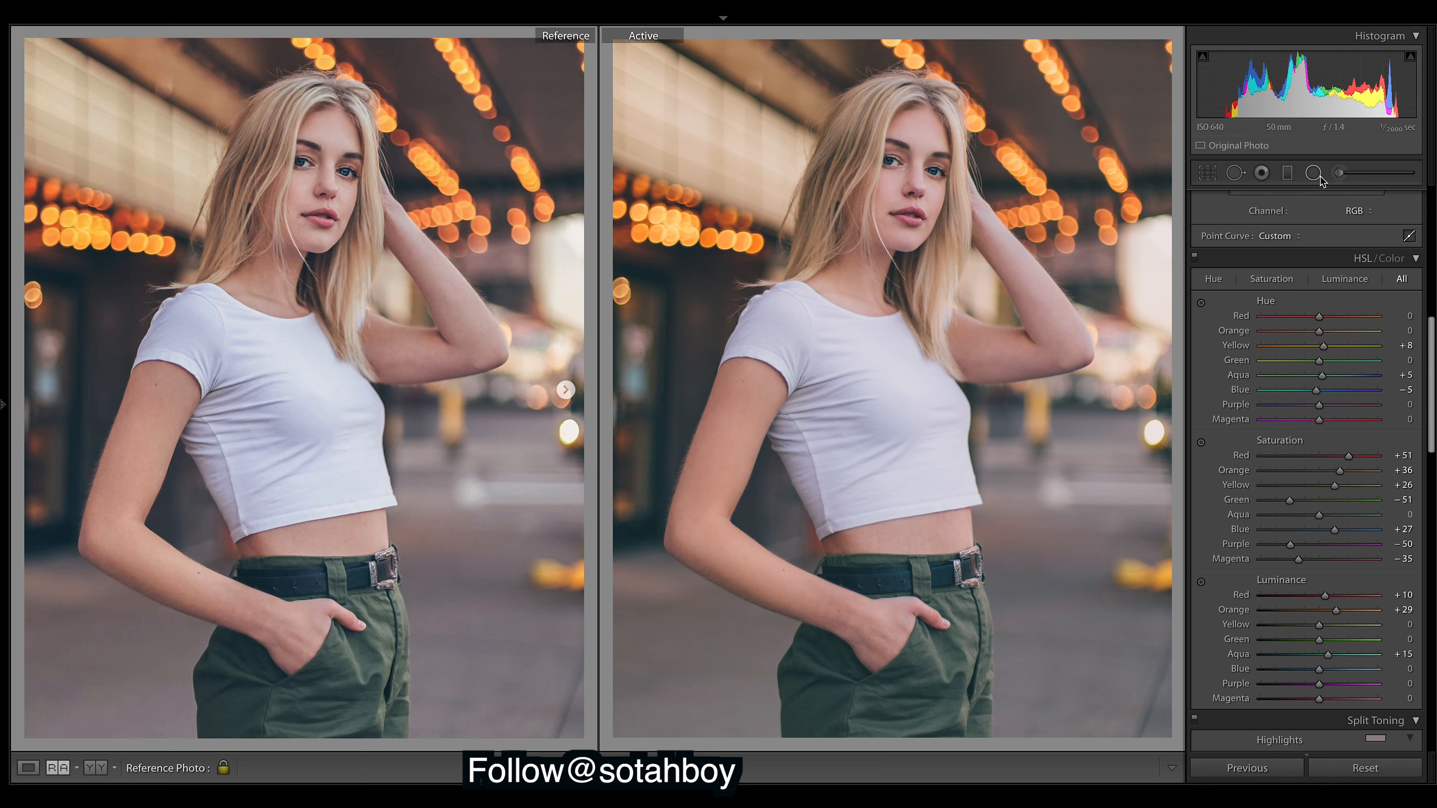
Step: Try a cooler Temp and Saturation -17 on the hair brush mask, undo the last change and close the brush
{"action": "left_click", "coordinate": [1342, 174]}
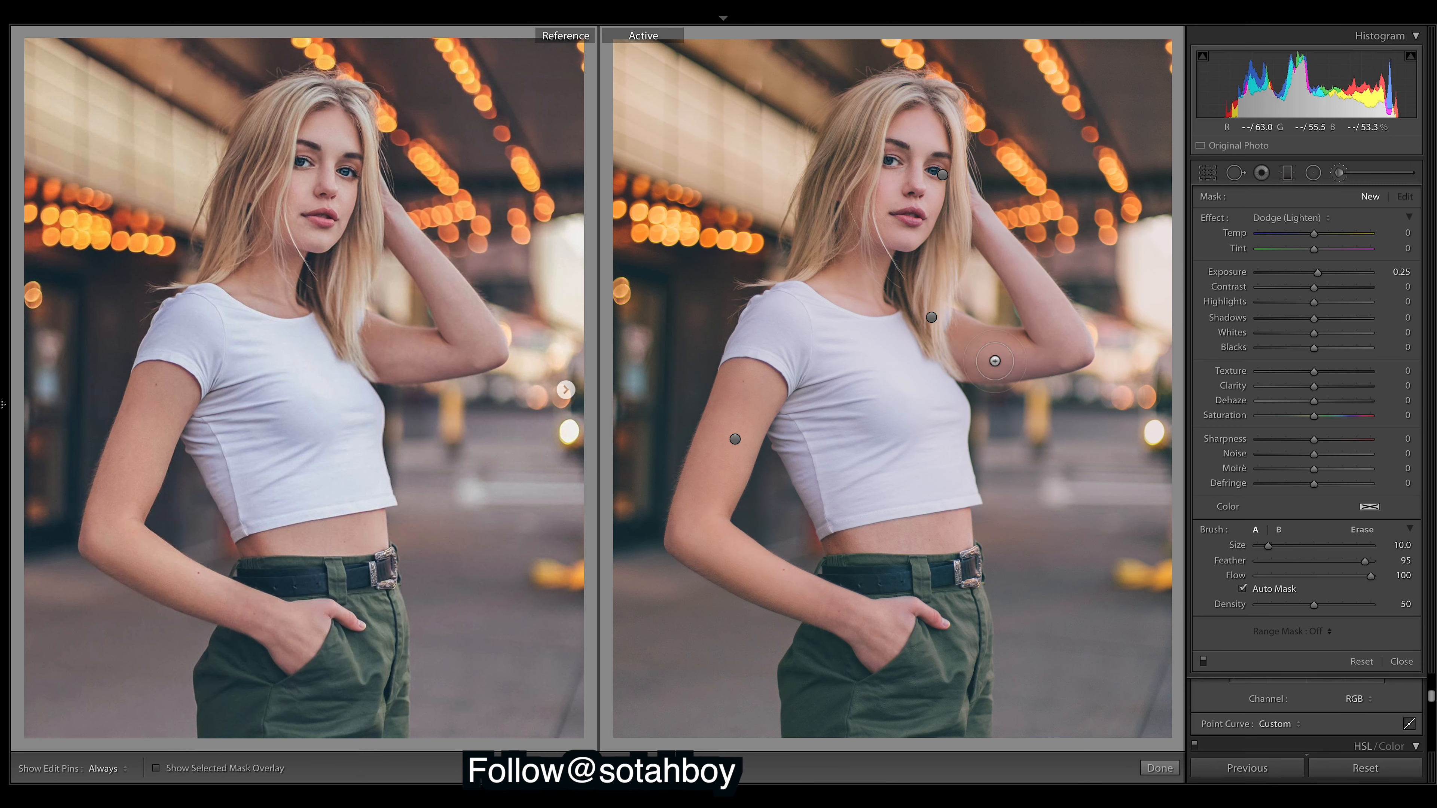
{"action": "left_click", "coordinate": [931, 319]}
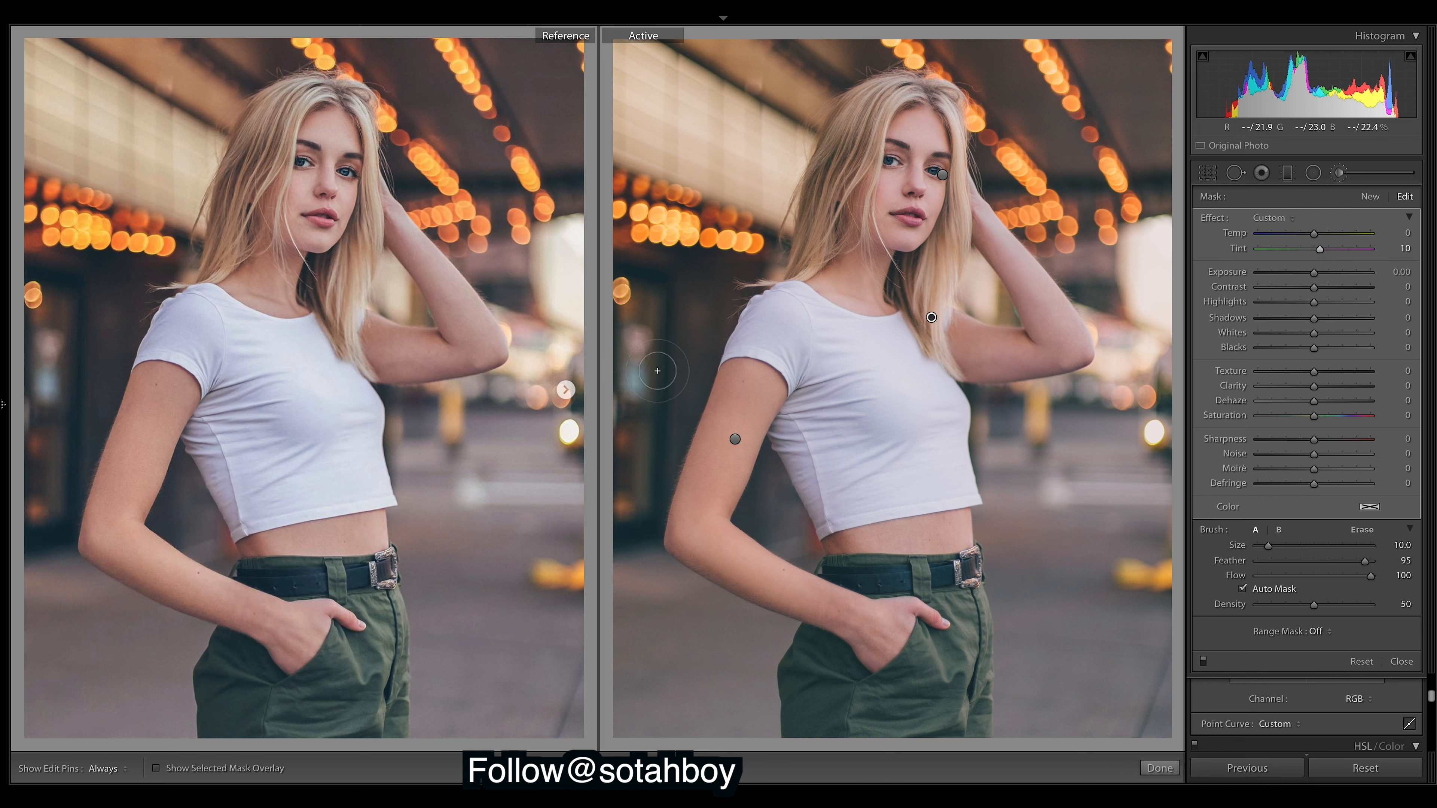
{"action": "mouse_move", "coordinate": [1314, 233]}
{"action": "left_mouse_down"}
{"action": "mouse_move", "coordinate": [1344, 246]}
{"action": "mouse_move", "coordinate": [1299, 238]}
{"action": "left_mouse_up"}
{"action": "mouse_move", "coordinate": [1312, 418]}
{"action": "left_mouse_down"}
{"action": "mouse_move", "coordinate": [1264, 420]}
{"action": "mouse_move", "coordinate": [1302, 421]}
{"action": "left_mouse_up"}
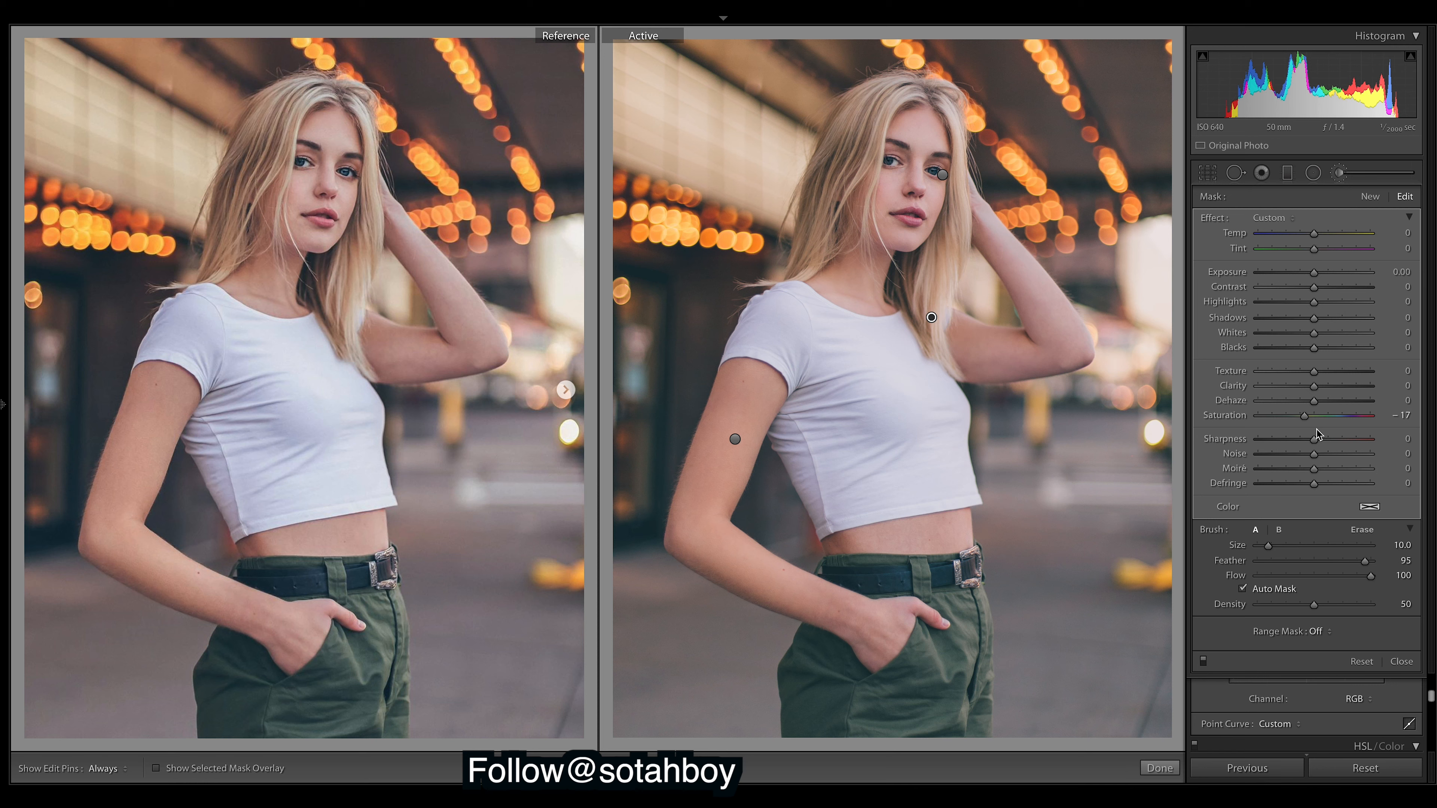
{"action": "key", "text": "ctrl+z"}
{"action": "left_click", "coordinate": [1159, 770]}
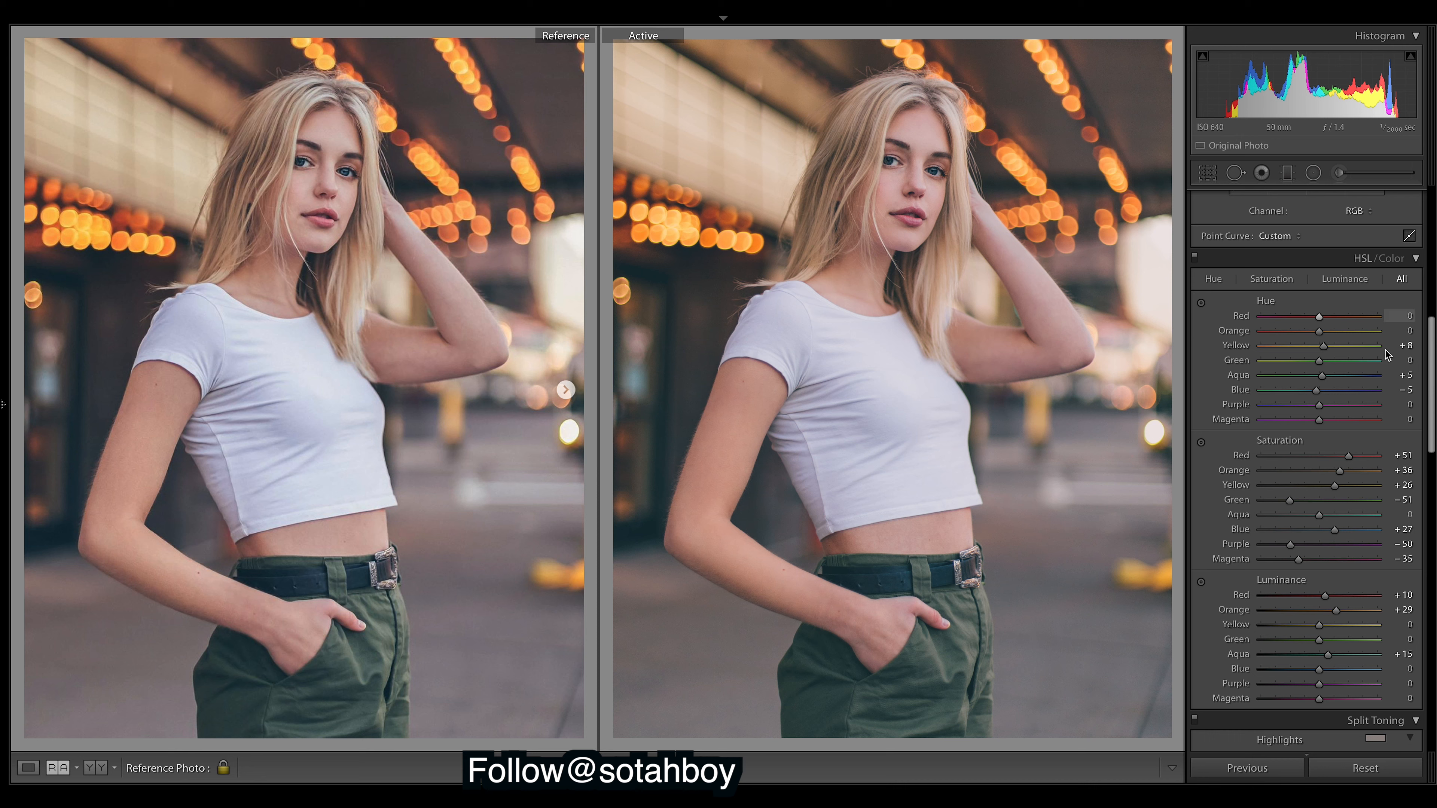
Step: Show the tone curve's Red channel to examine the shape of its point curve
{"action": "left_click_drag", "start_coordinate": [1428, 364], "coordinate": [1425, 291]}
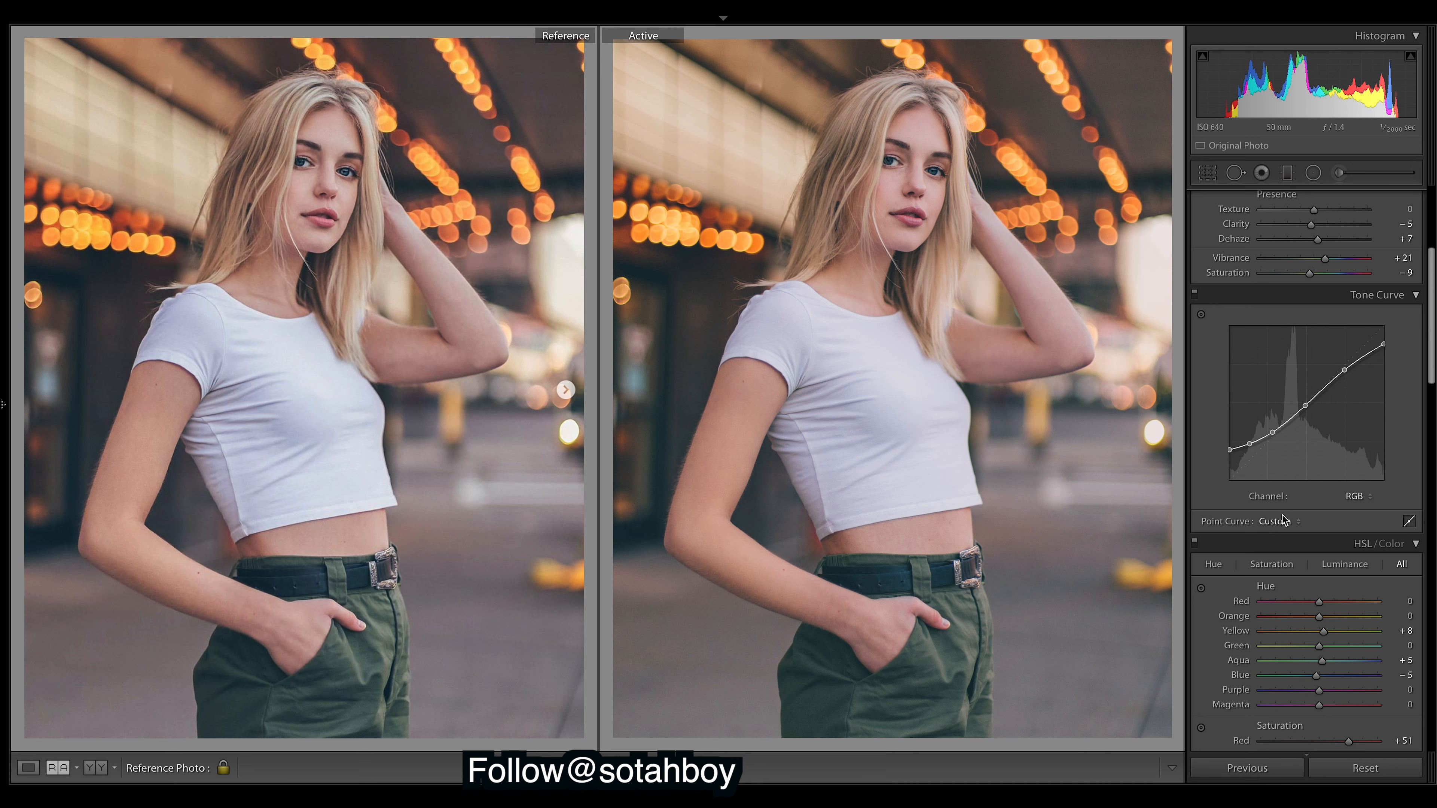
{"action": "left_click", "coordinate": [1357, 497]}
{"action": "left_click", "coordinate": [1363, 509]}
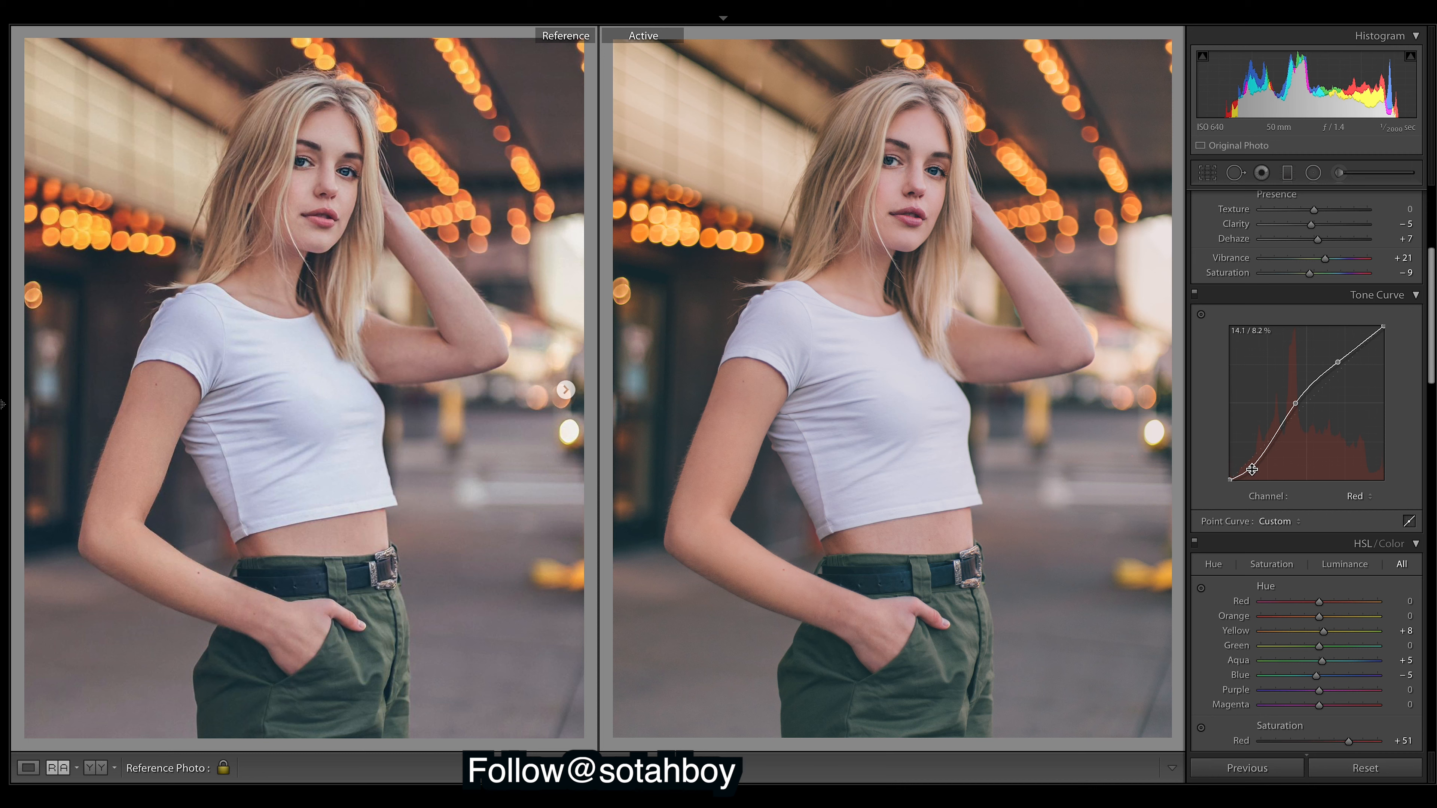
Step: Switch the tone curve to the Green channel and try lowering its shadow point twice, undoing each move
{"action": "left_click", "coordinate": [1358, 496]}
{"action": "left_click", "coordinate": [1369, 506]}
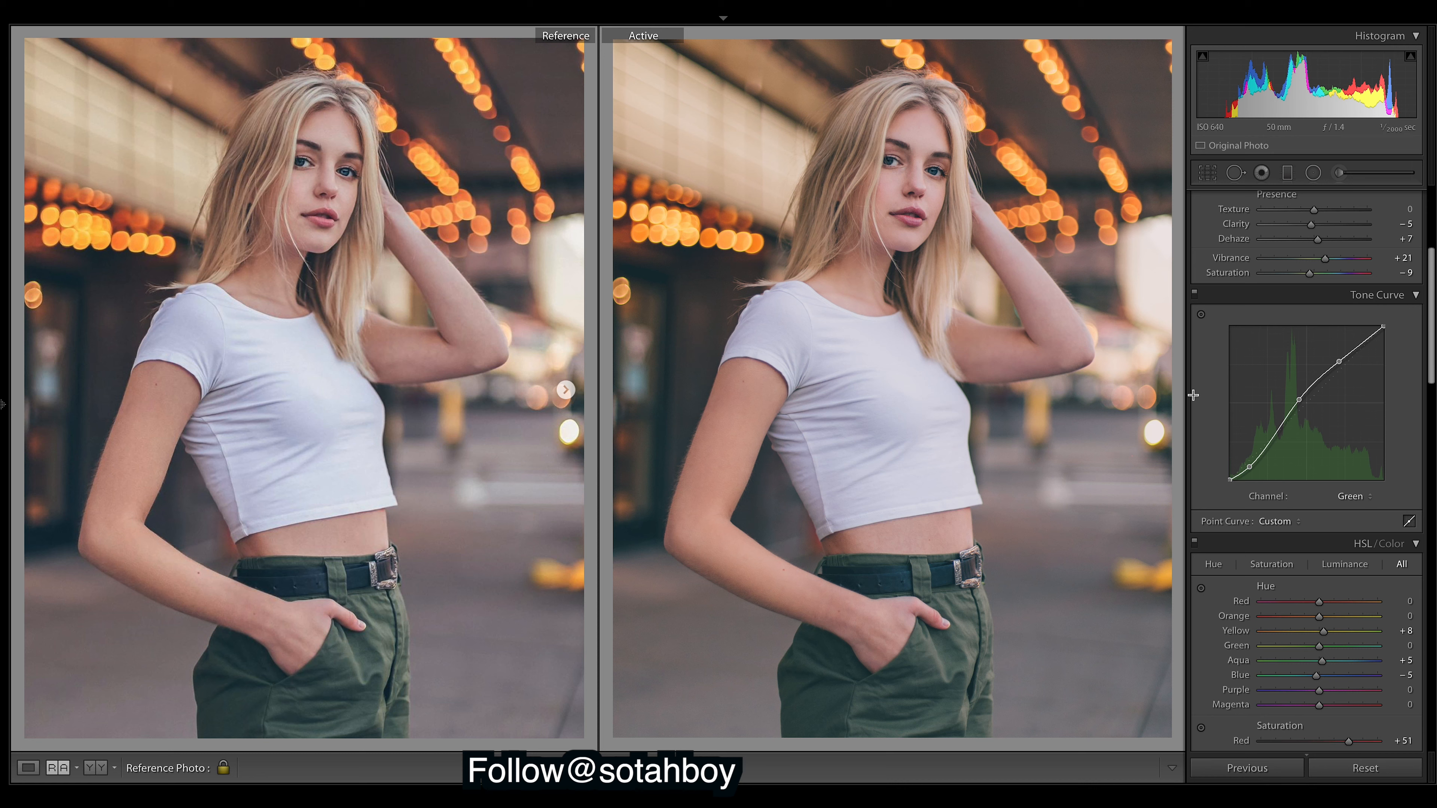
{"action": "left_click", "coordinate": [1249, 468]}
{"action": "left_click_drag", "start_coordinate": [1249, 468], "coordinate": [1249, 470]}
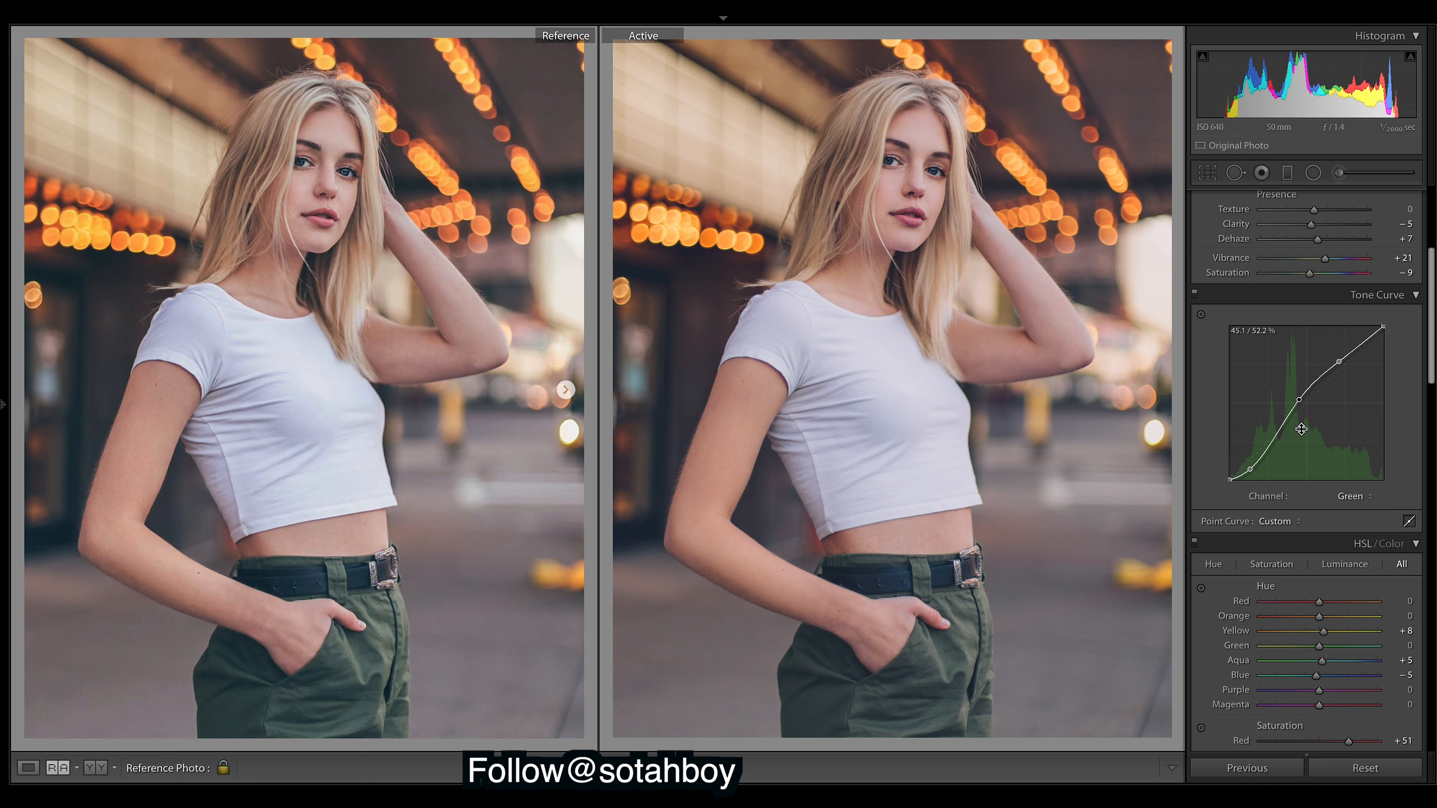
{"action": "key", "text": "ctrl+z"}
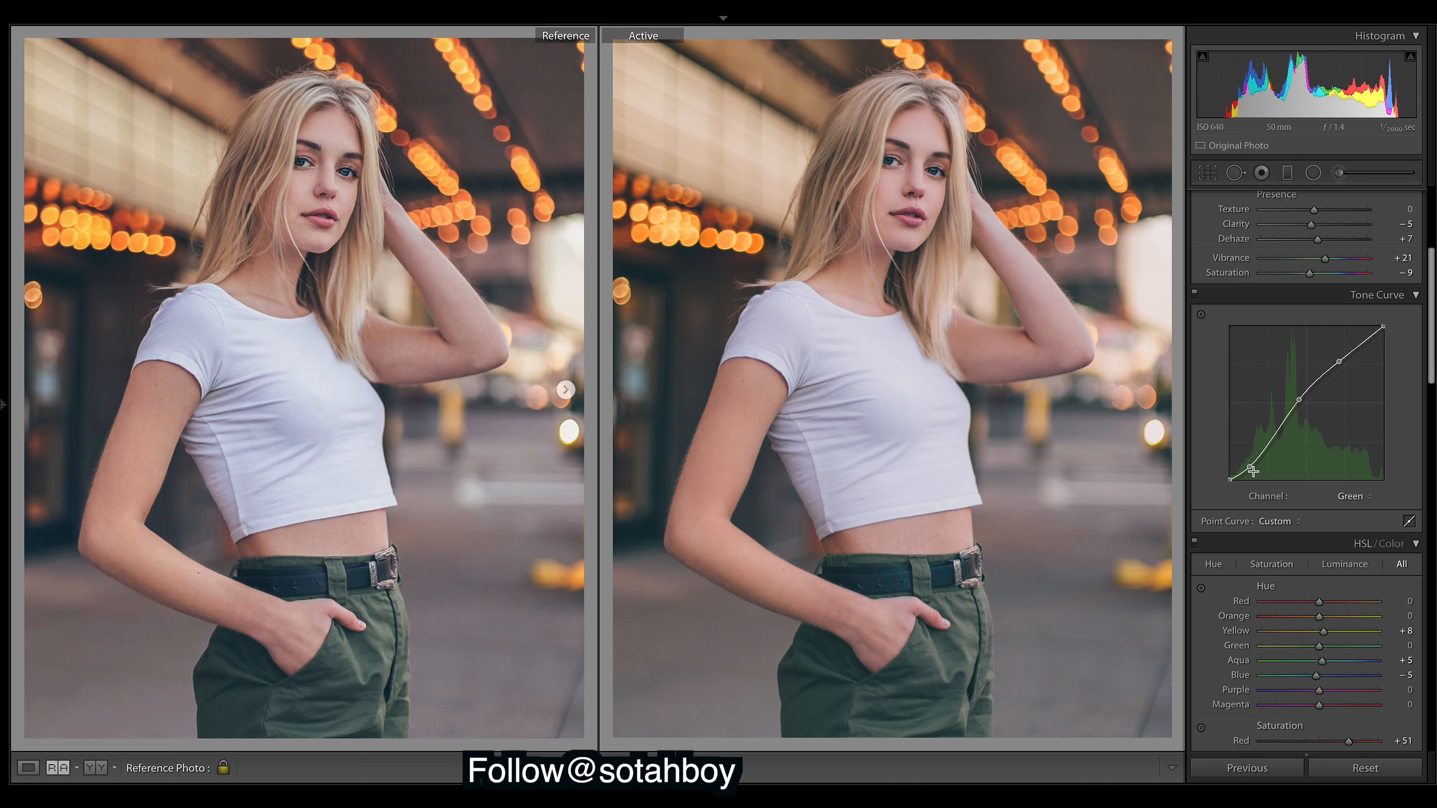
{"action": "left_click", "coordinate": [1352, 496]}
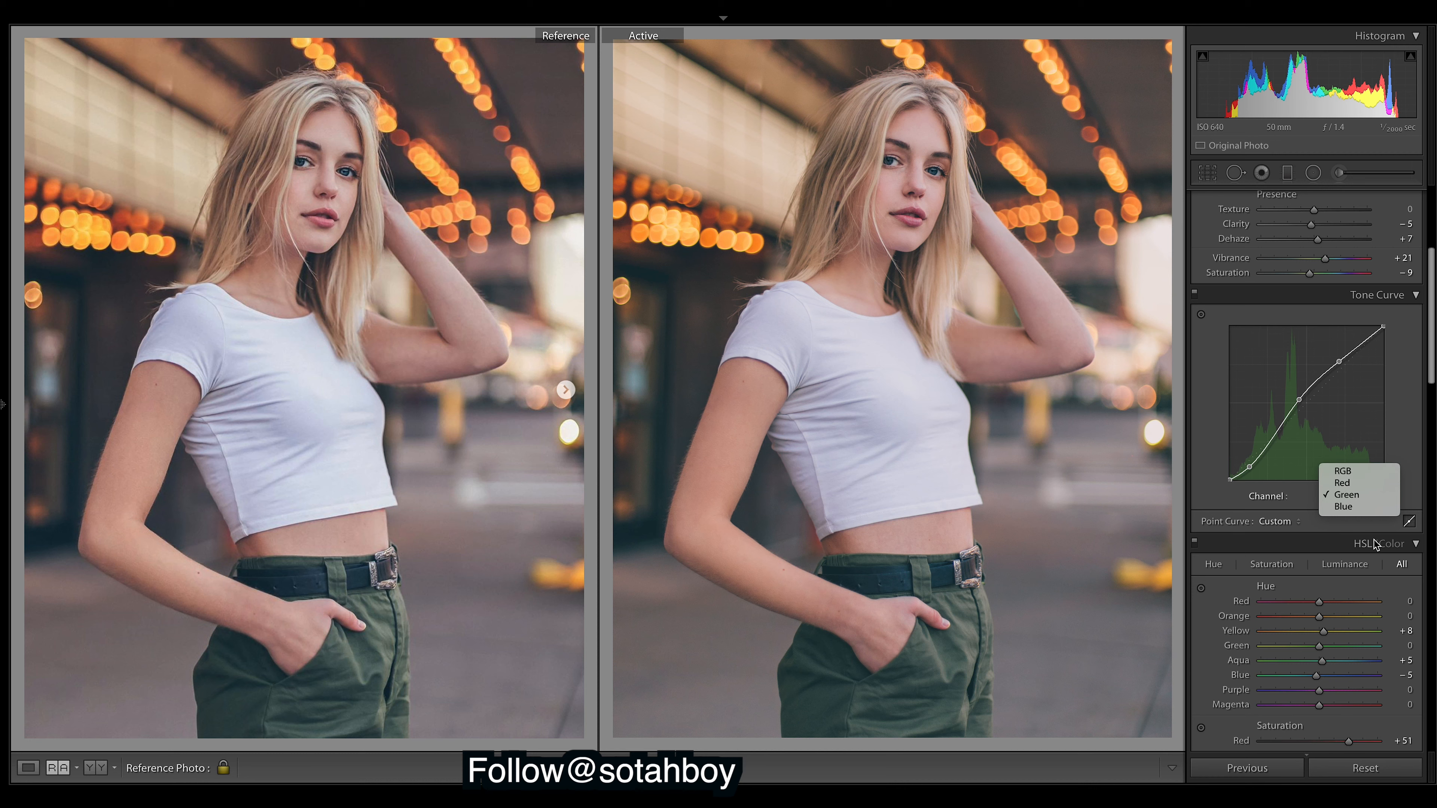
{"action": "left_click", "coordinate": [1276, 461]}
{"action": "left_click_drag", "start_coordinate": [1248, 467], "coordinate": [1255, 475]}
{"action": "key", "text": "super+z"}
{"action": "mouse_move", "coordinate": [1410, 729]}
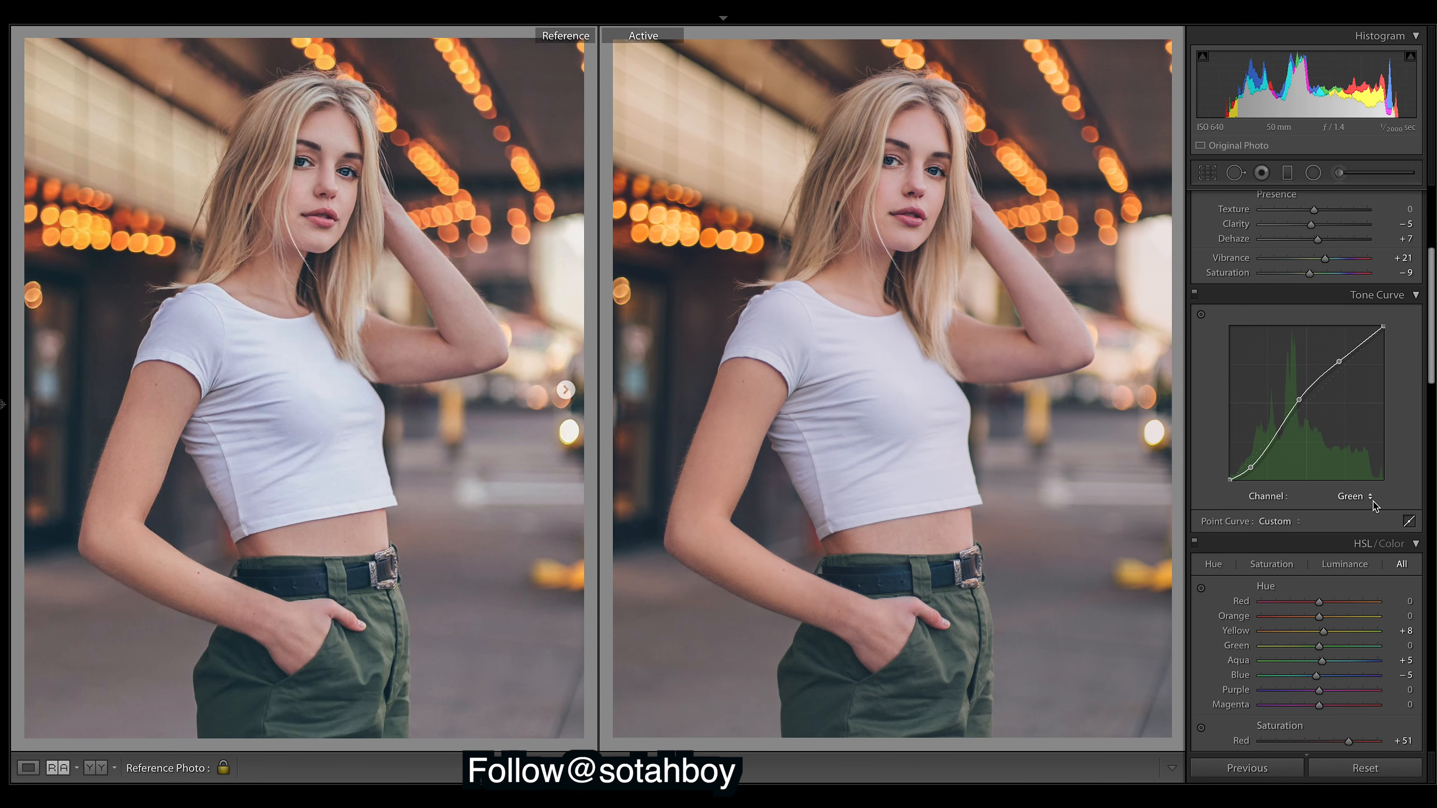
Step: Try dropping the RGB curve's black point to zero and moving its shadow point to 14.9 / 19.6 %, undoing both
{"action": "left_click", "coordinate": [1369, 501]}
{"action": "left_click", "coordinate": [1354, 471]}
{"action": "left_click_drag", "start_coordinate": [1227, 451], "coordinate": [1205, 501]}
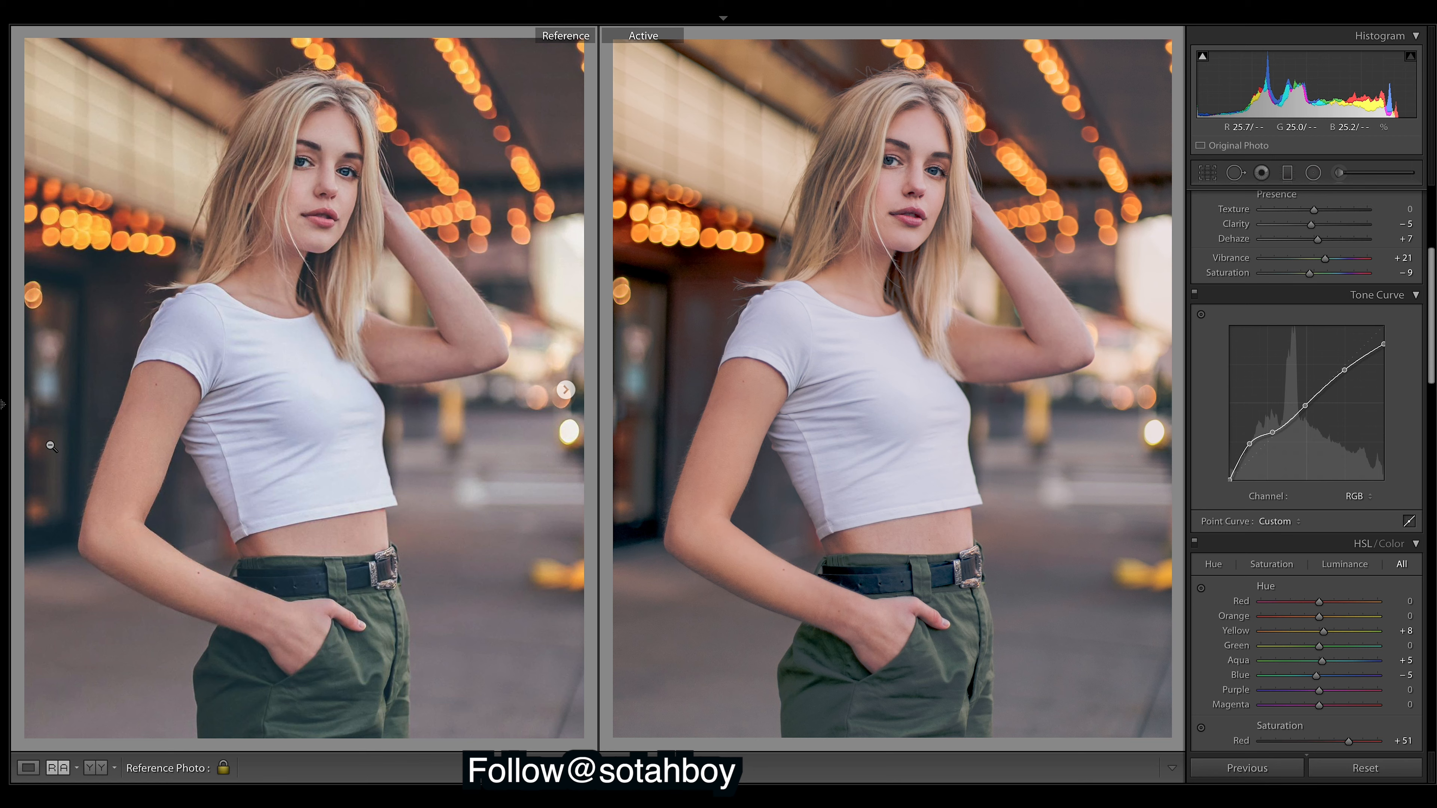
{"action": "left_click", "coordinate": [86, 398]}
{"action": "left_click", "coordinate": [137, 370]}
{"action": "key", "text": "ctrl+z"}
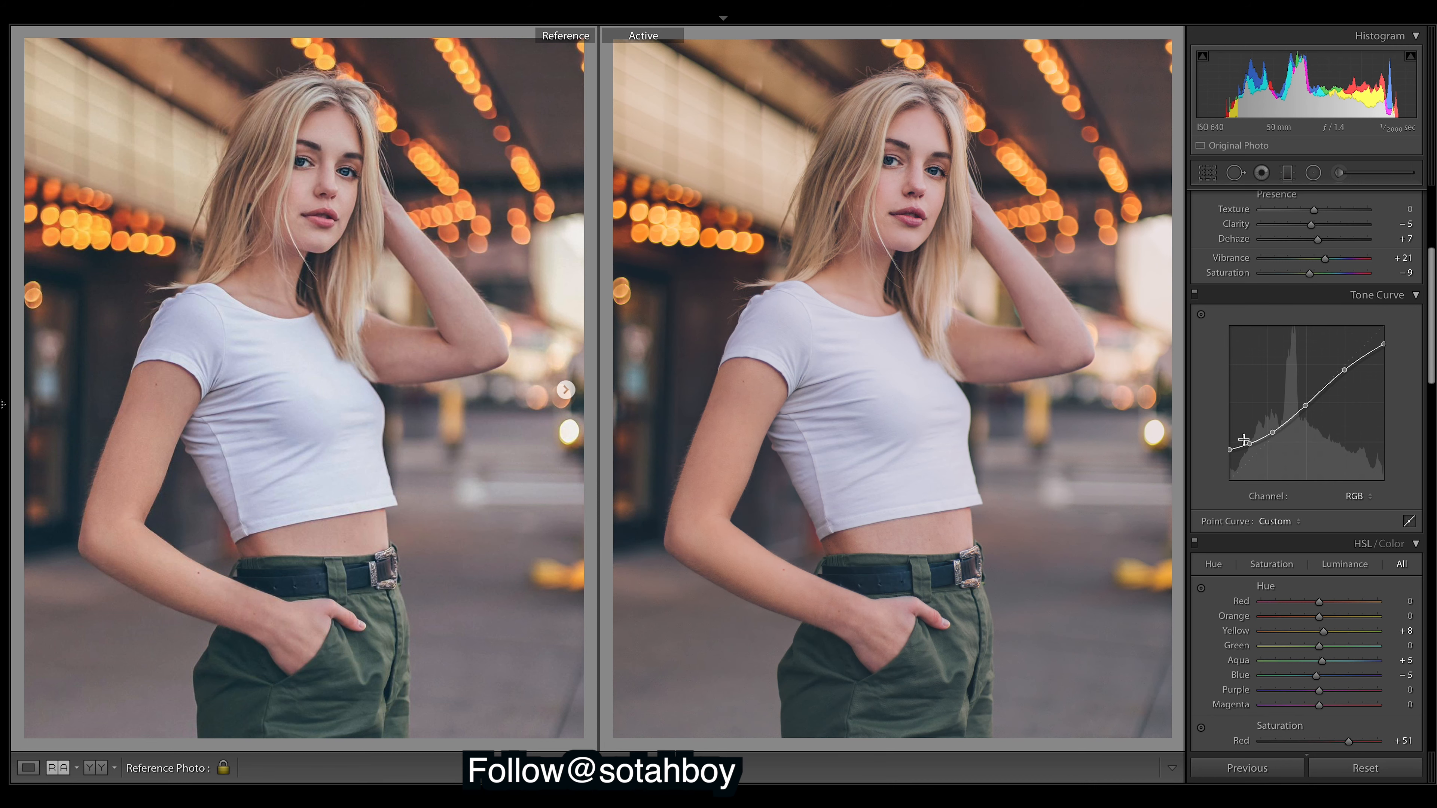
{"action": "left_click_drag", "start_coordinate": [1248, 446], "coordinate": [1252, 451]}
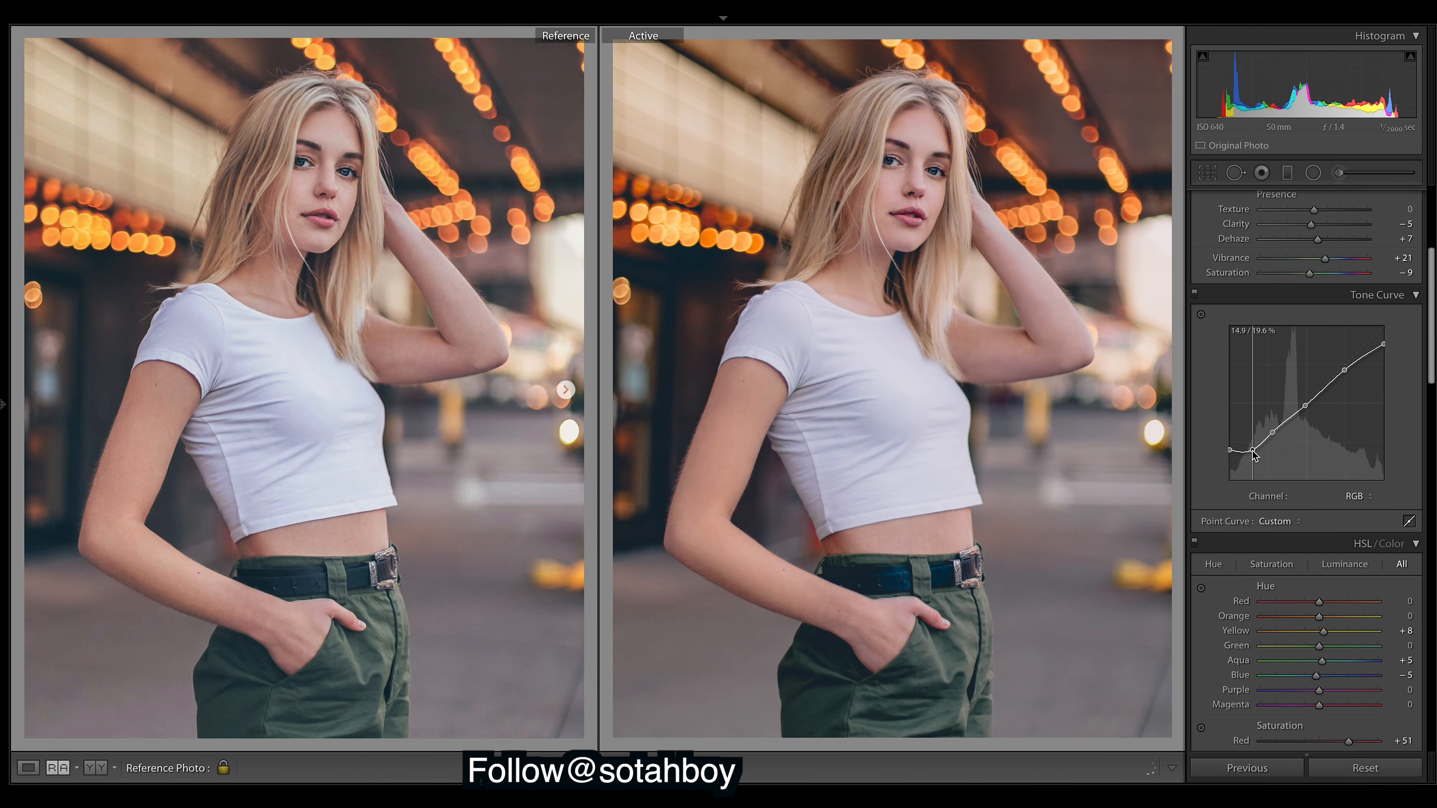
{"action": "key", "text": "ctrl+z"}
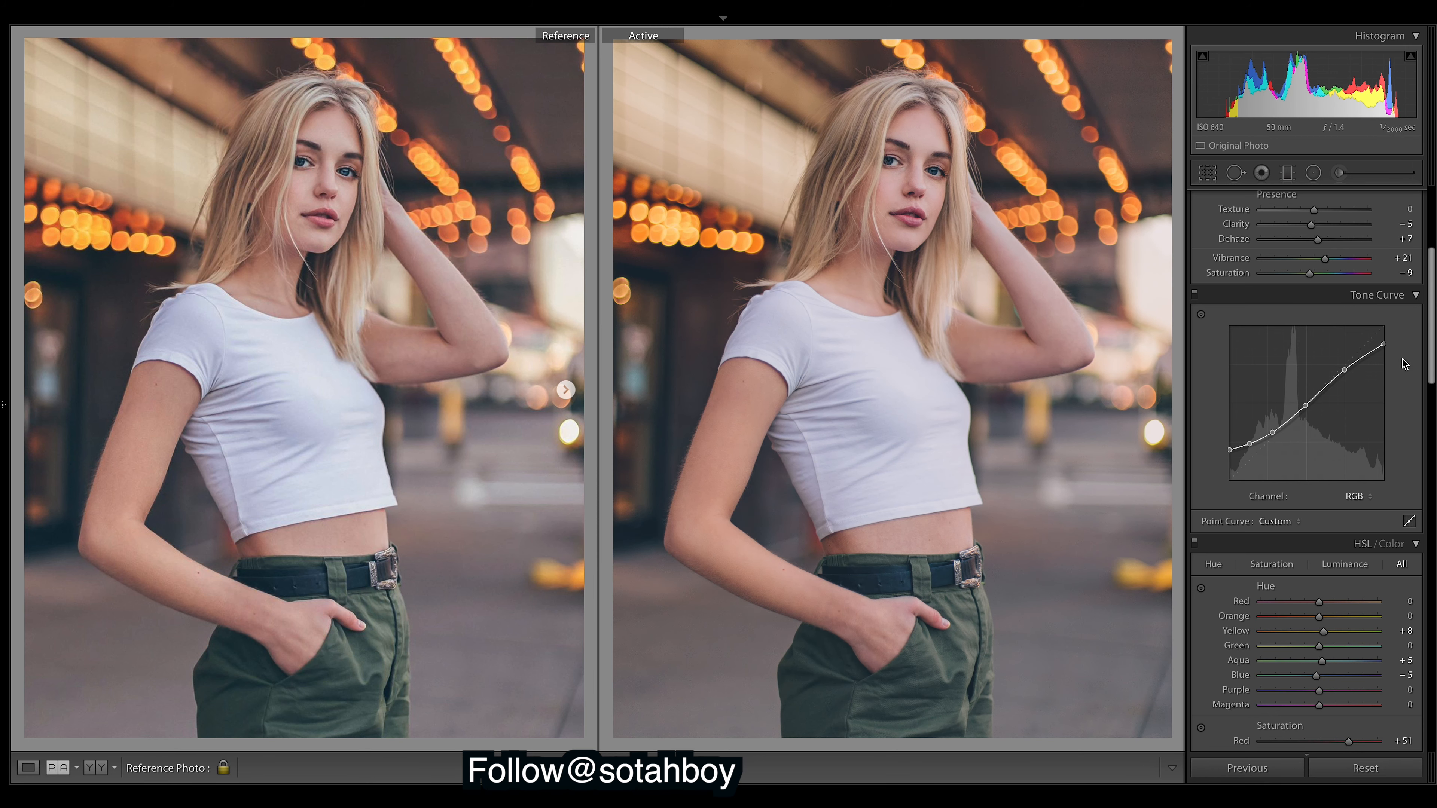
Step: Try the photo's Contrast at -100 and undo the change
{"action": "scroll", "coordinate": [1431, 317], "scroll_direction": "up", "scroll_amount": 3}
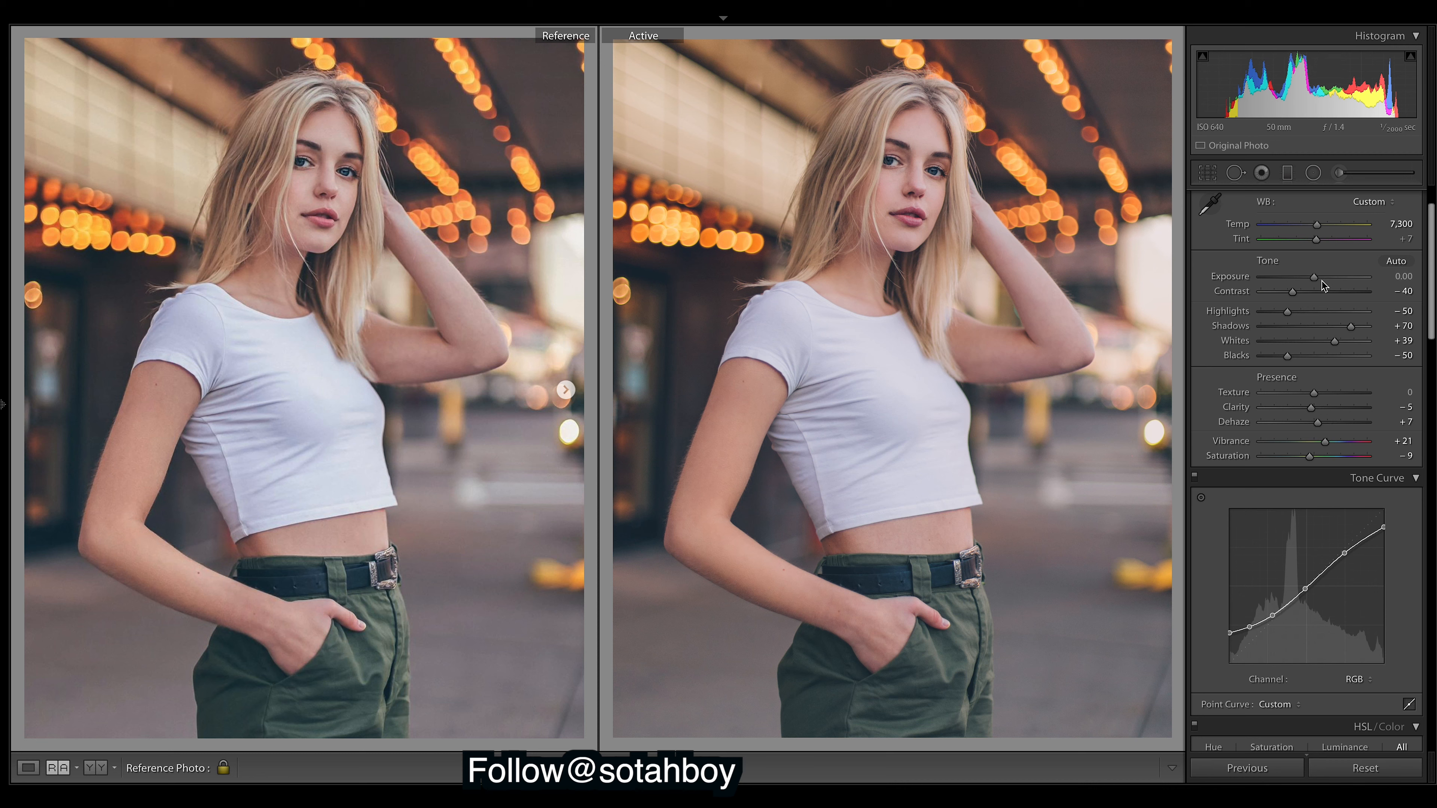
{"action": "left_click_drag", "start_coordinate": [1284, 293], "coordinate": [1259, 293]}
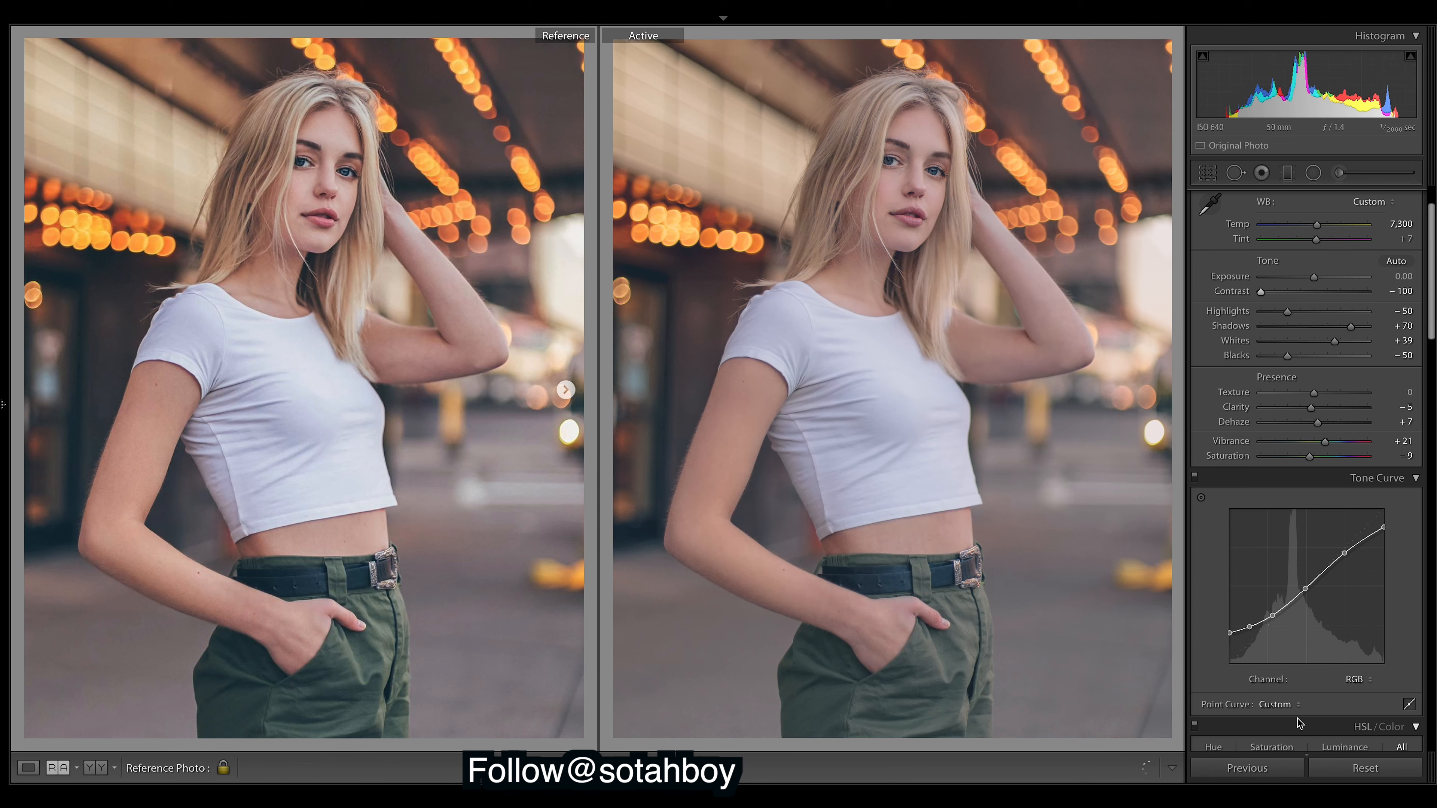
{"action": "key", "text": "ctrl+z"}
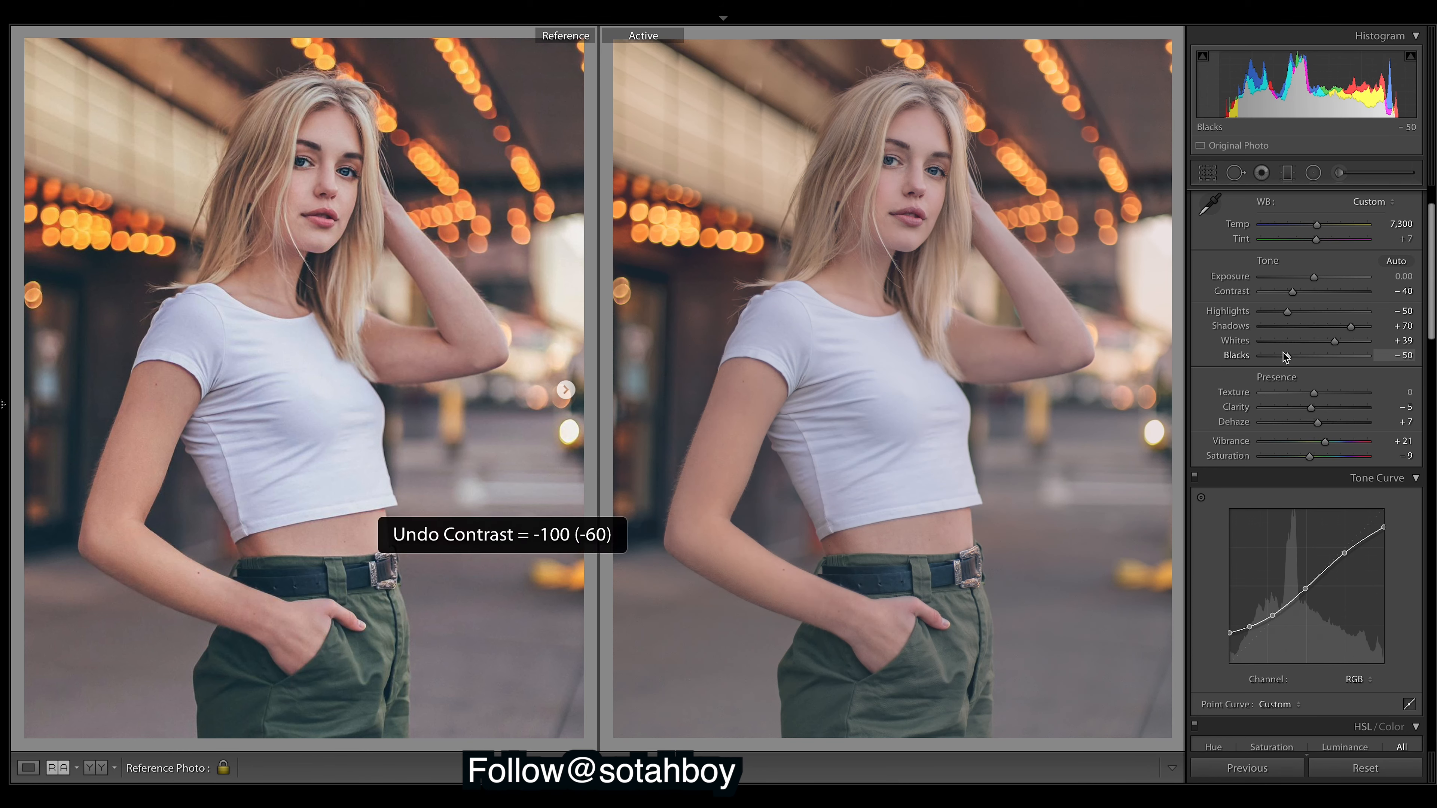
Step: Reset the photo's Blacks to 0 in the basic tone adjustments
{"action": "double_click", "coordinate": [1289, 356]}
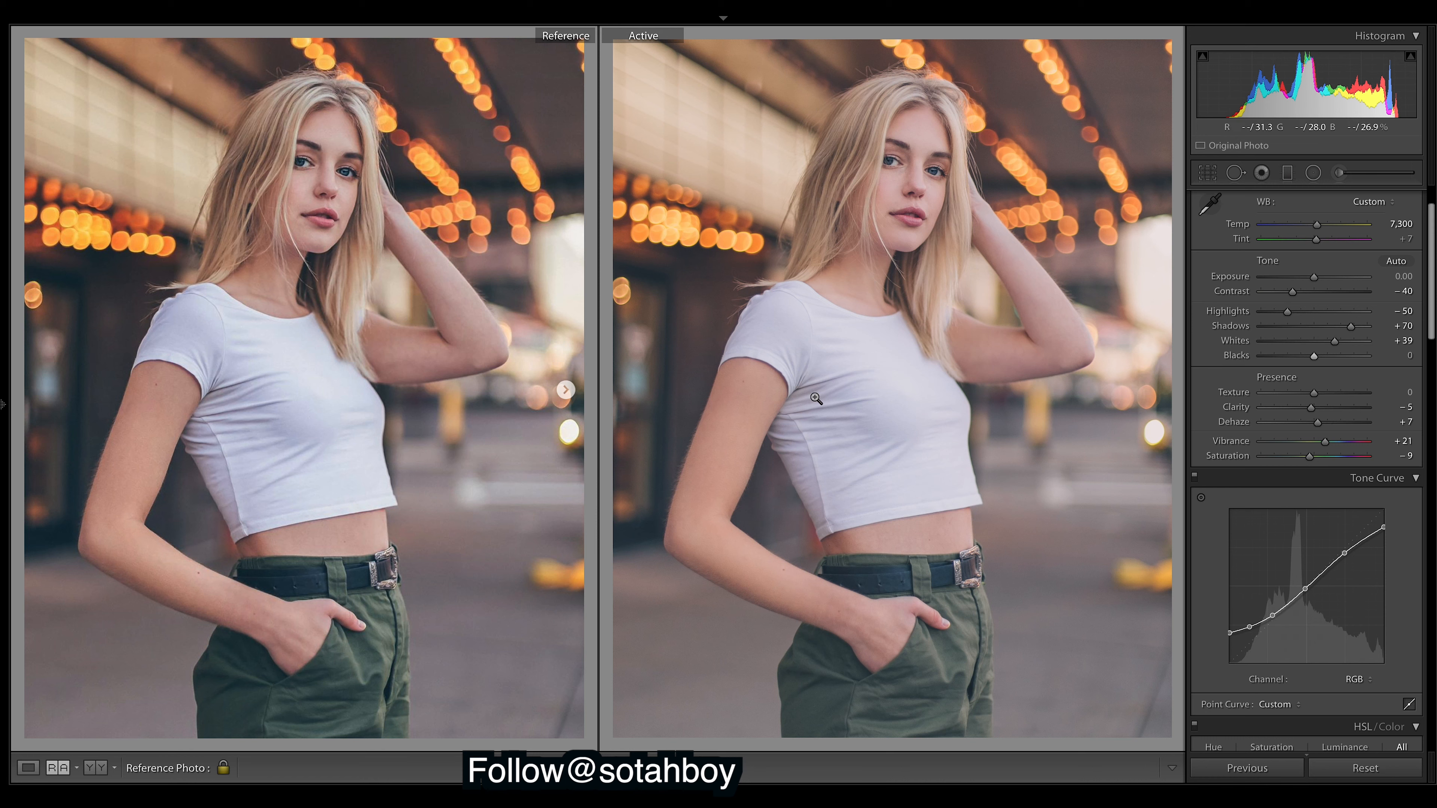
Step: Undo the last Blacks reset and compare the active photo's before and after versions against the reference
{"action": "key", "text": "ctrl+z"}
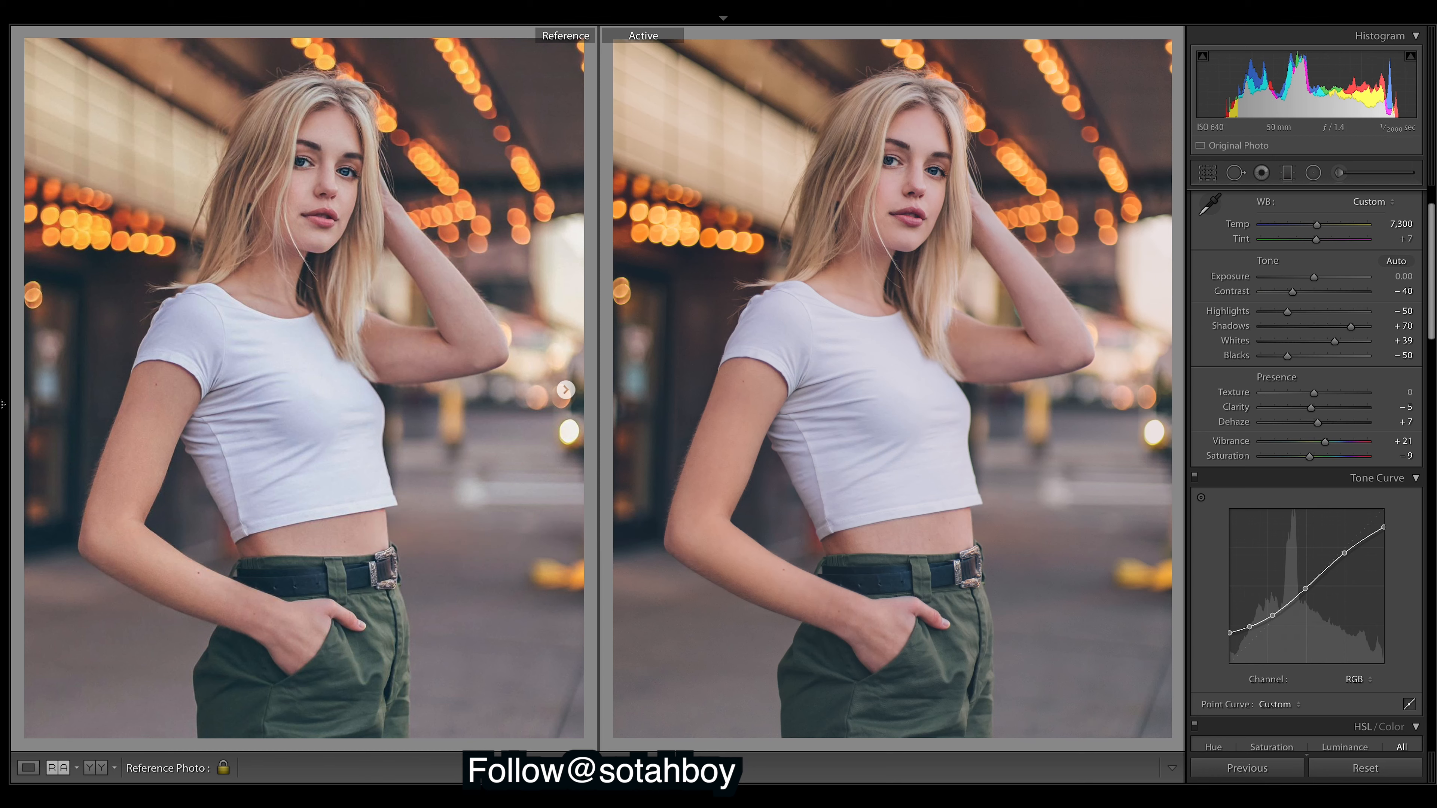
{"action": "key", "text": "backslash"}
{"action": "key", "text": "backslash"}
{"action": "key", "text": "backslash"}
{"action": "key", "text": "backslash"}
{"action": "key", "text": "backslash"}
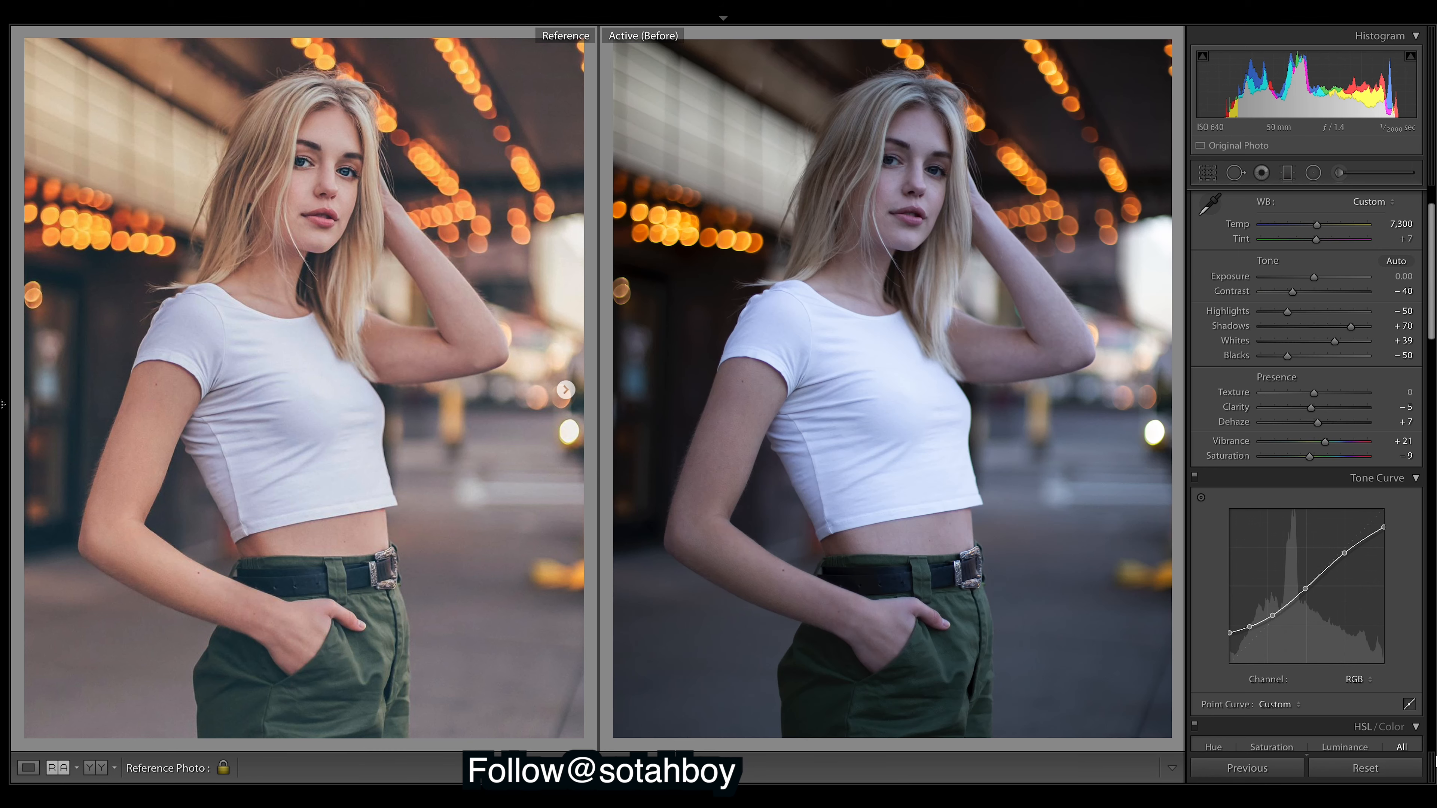
{"action": "key", "text": "backslash"}
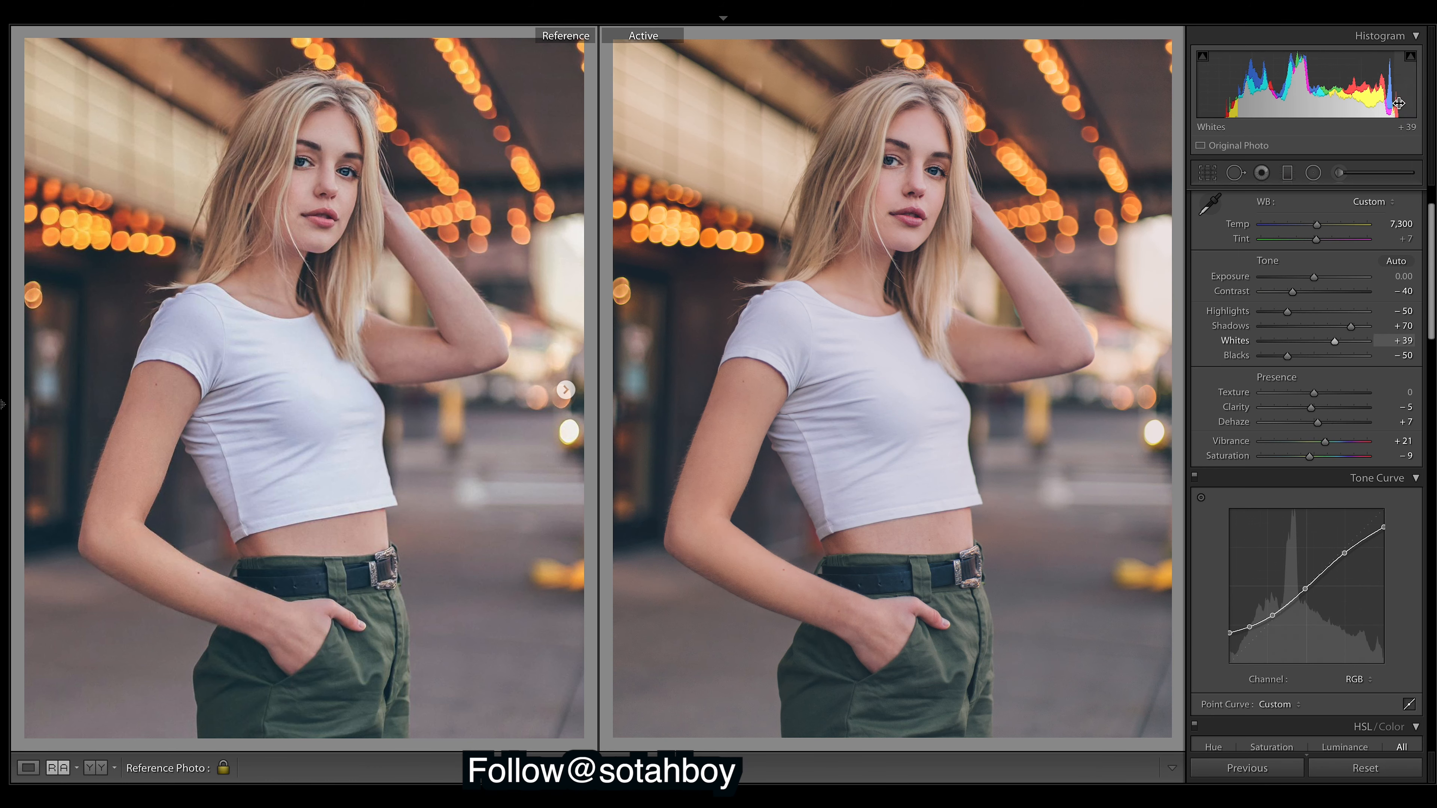
Step: Try flattening the RGB tone curve and undo the change
{"action": "right_click", "coordinate": [1336, 621]}
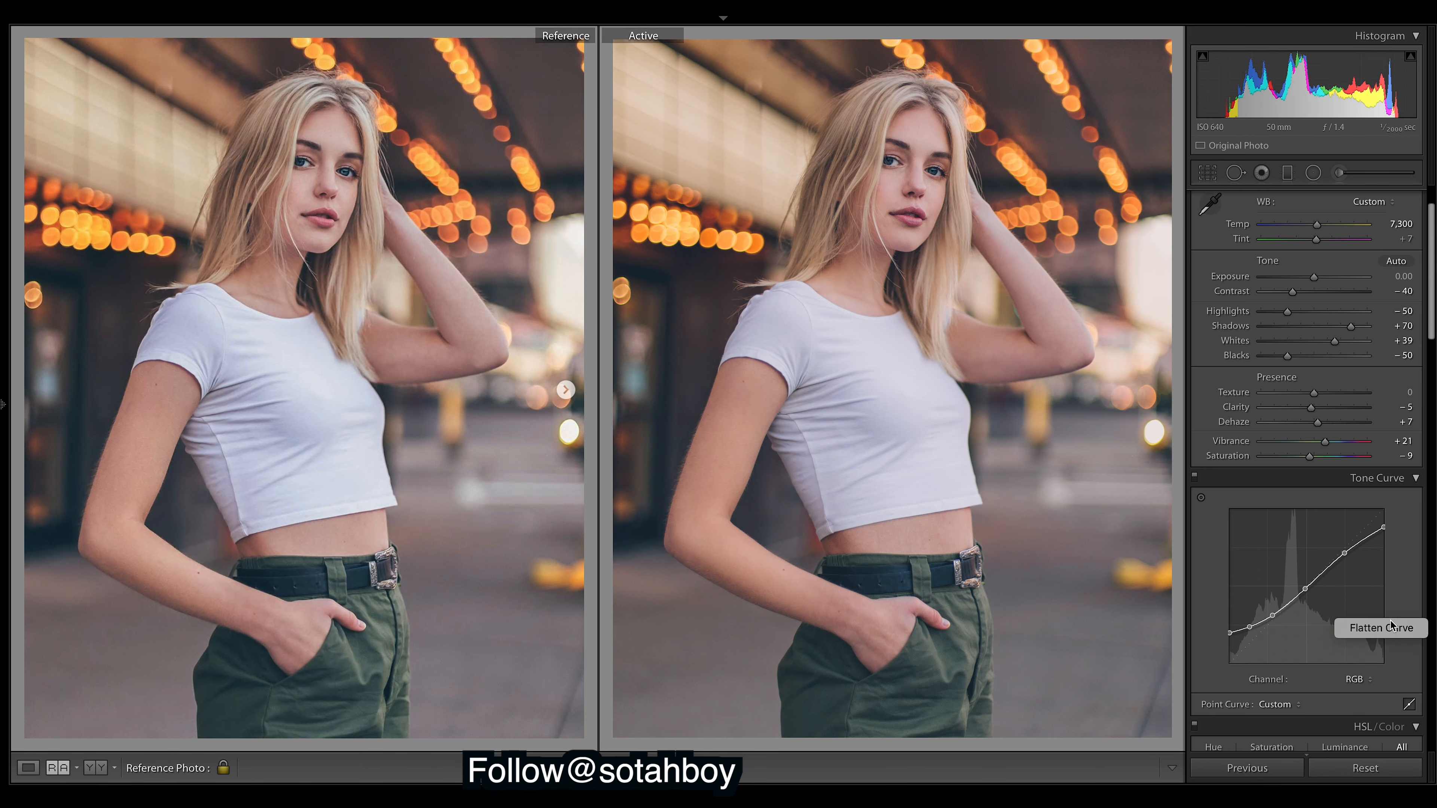
{"action": "left_click", "coordinate": [1392, 628]}
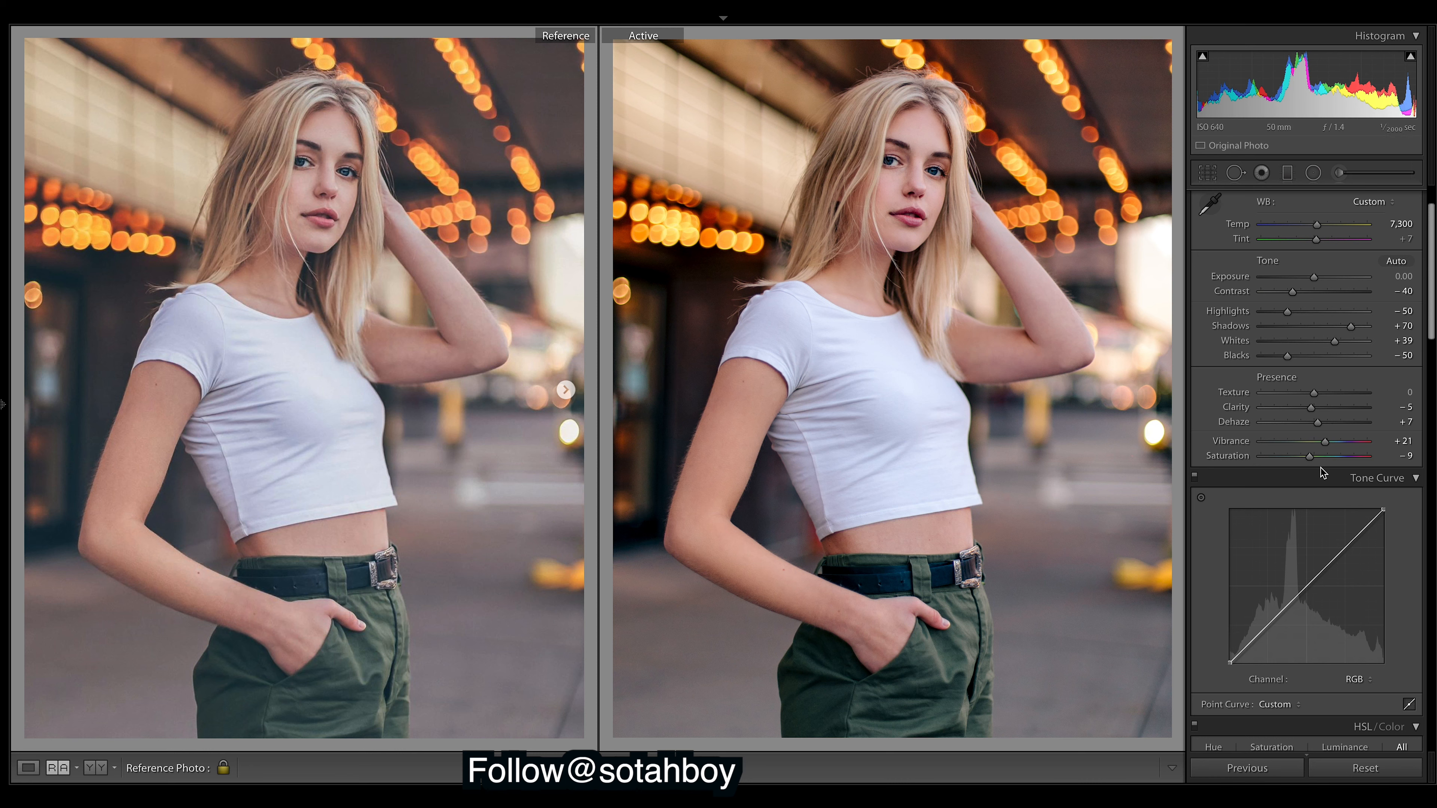
{"action": "key", "text": "ctrl+z"}
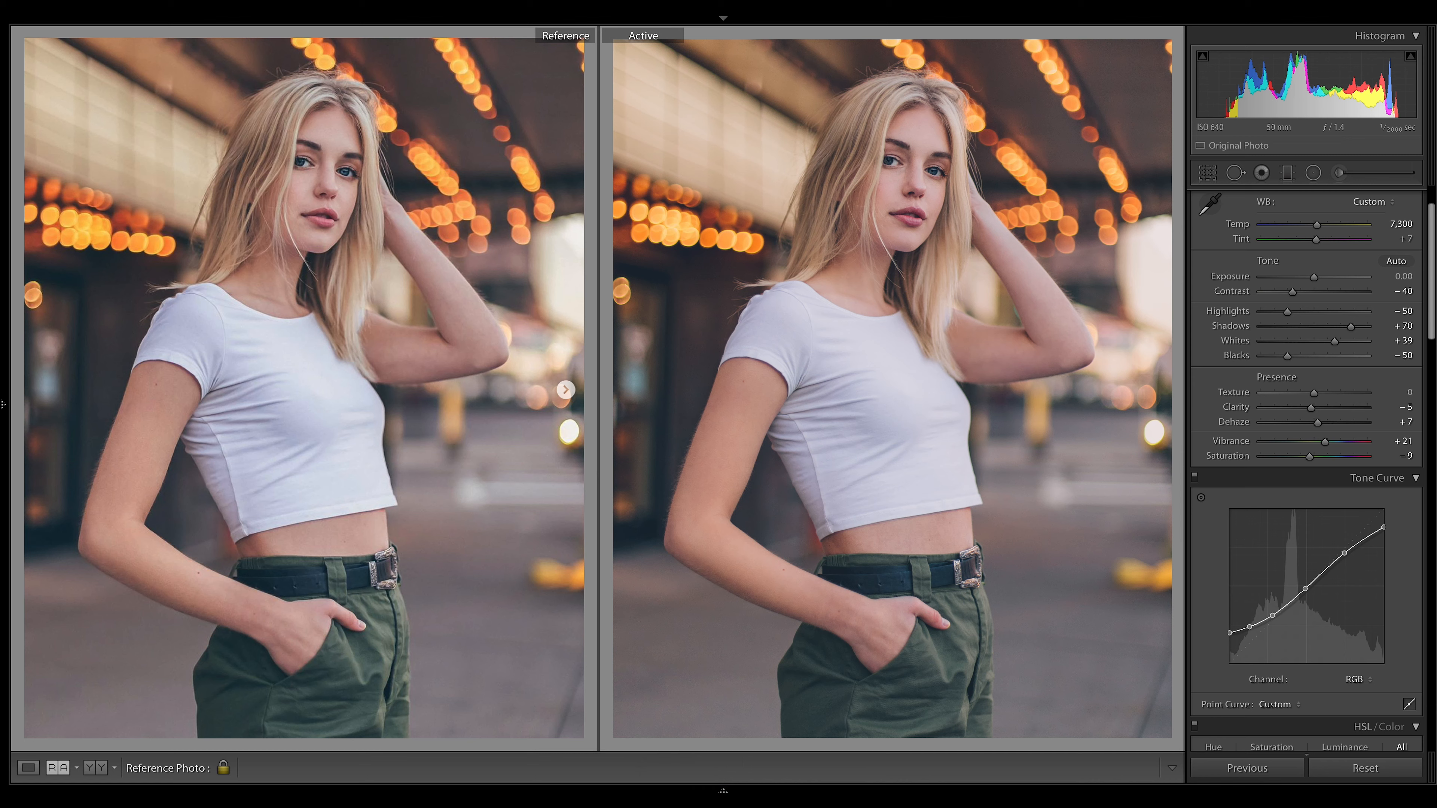
Step: Set the photo's Grain Amount to 11 and compare the before and after versions
{"action": "scroll", "coordinate": [1433, 233], "scroll_direction": "down", "scroll_amount": 15}
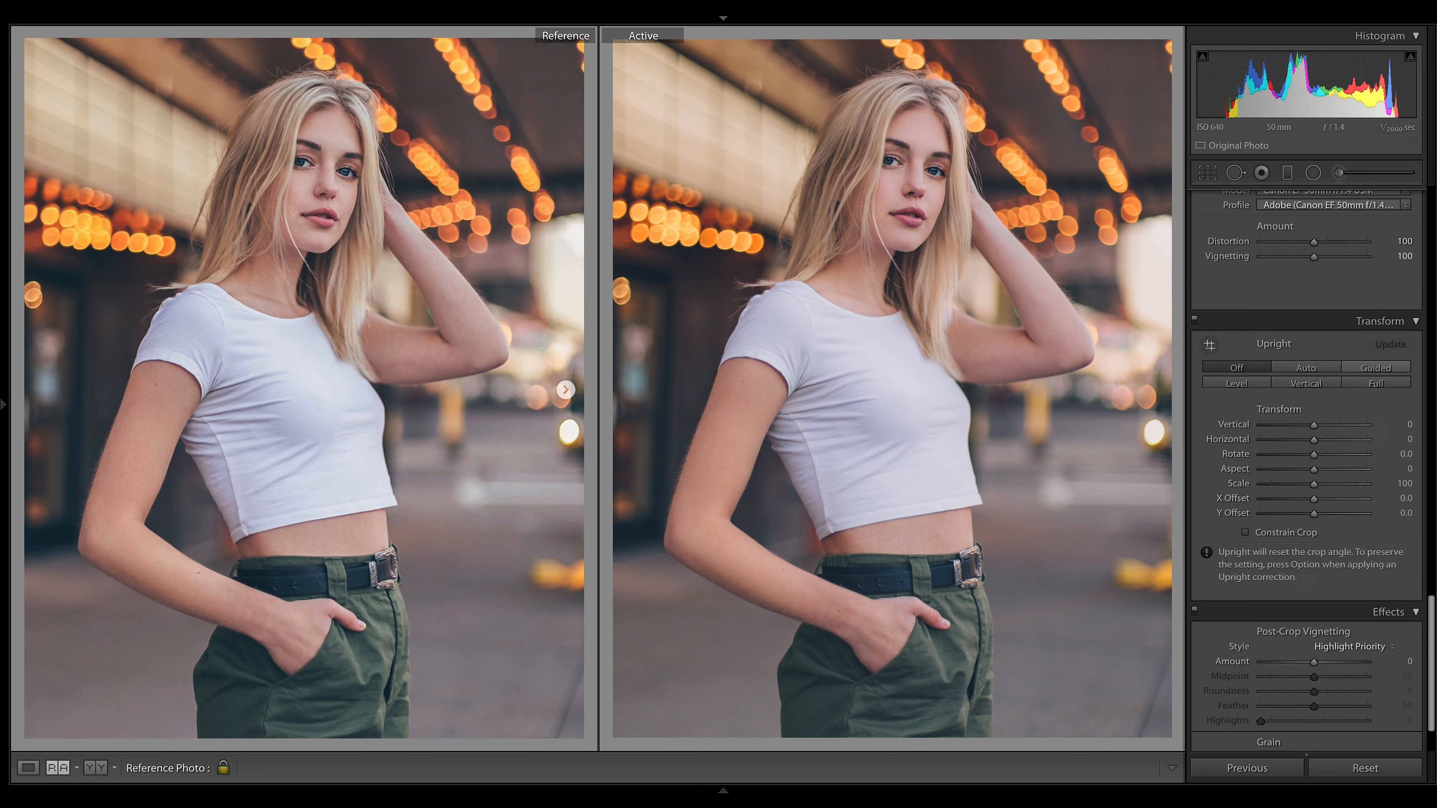
{"action": "left_click_drag", "start_coordinate": [1265, 683], "coordinate": [1271, 683]}
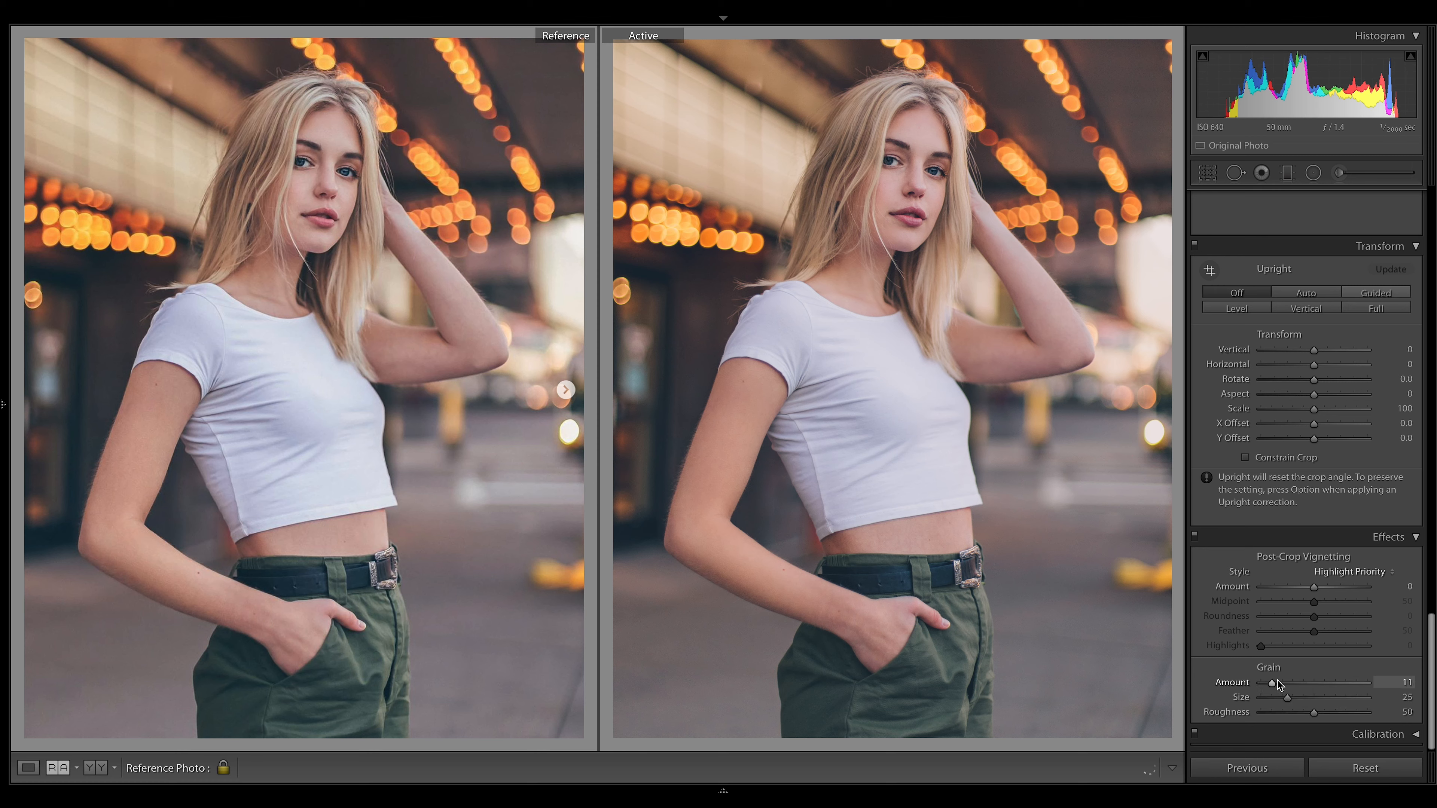
{"action": "left_click_drag", "start_coordinate": [1431, 663], "coordinate": [1434, 234]}
{"action": "key", "text": "backslash"}
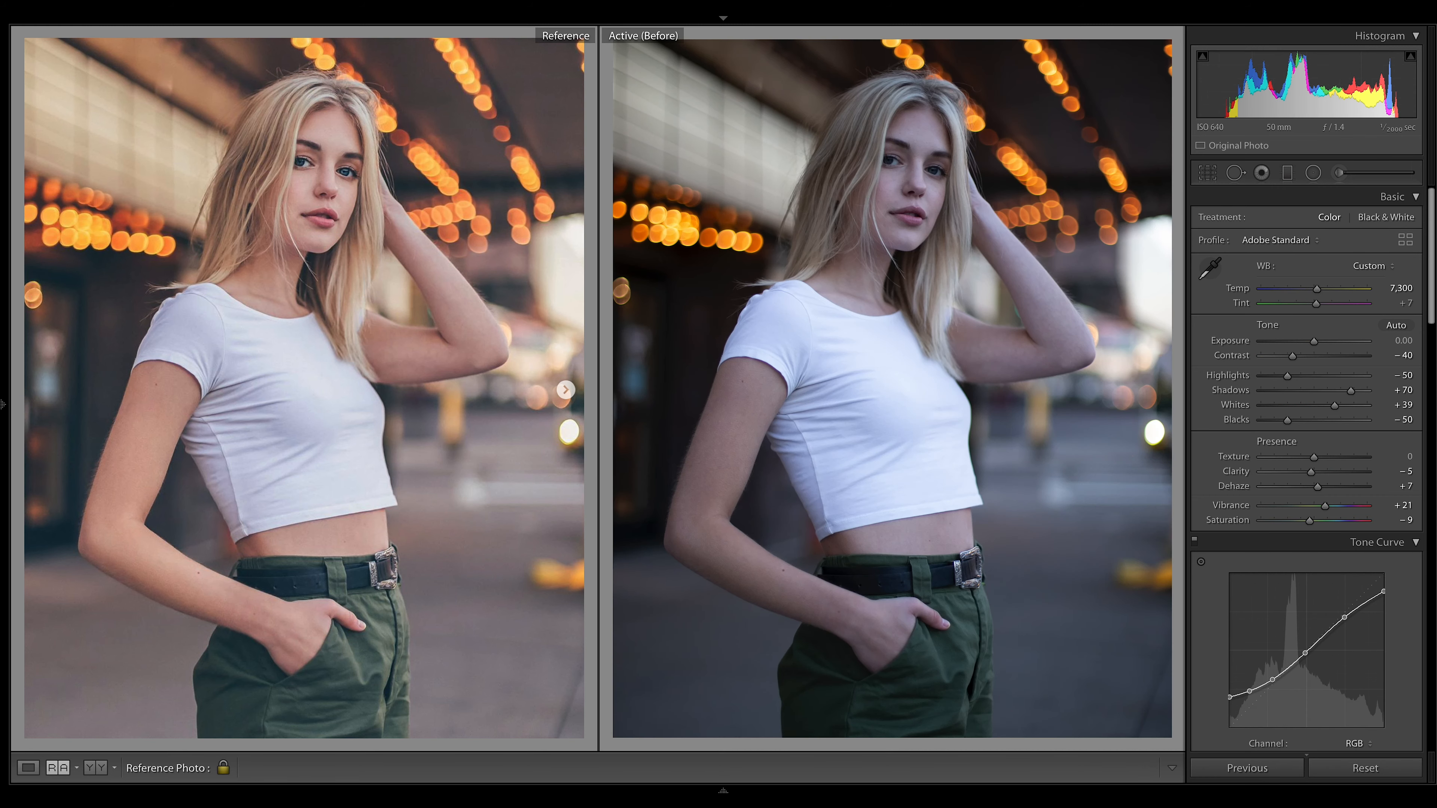
{"action": "key", "text": "backslash"}
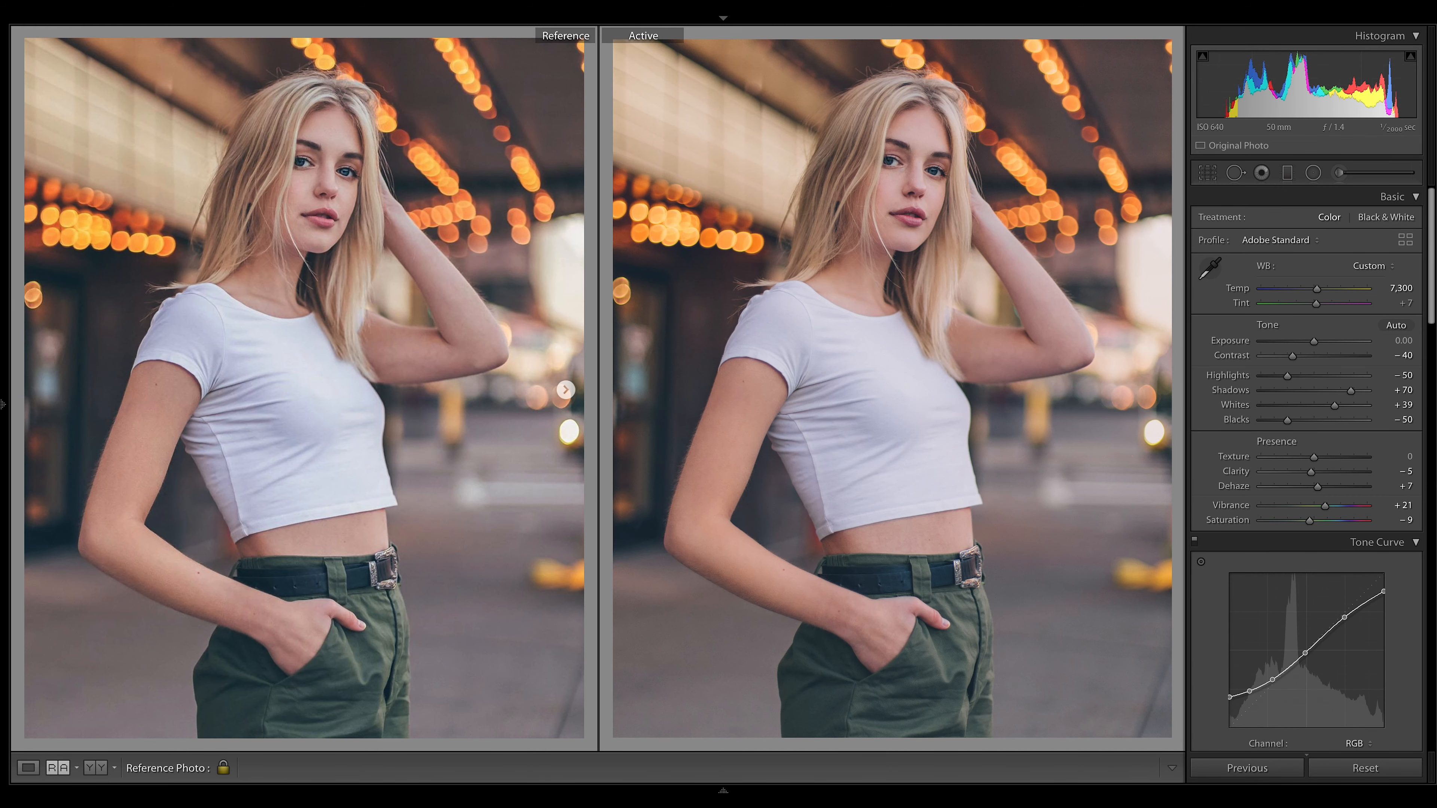